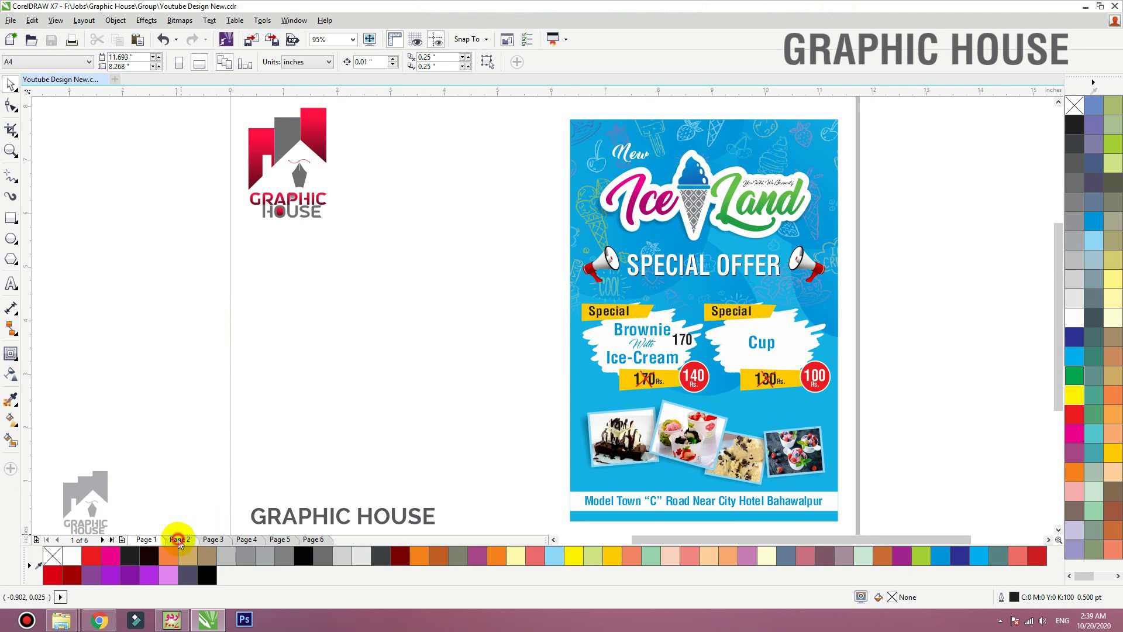
Step: Look through the document's other pages and return to Page 1 with the ice-cream flyer
left_click(178, 540)
left_click(209, 539)
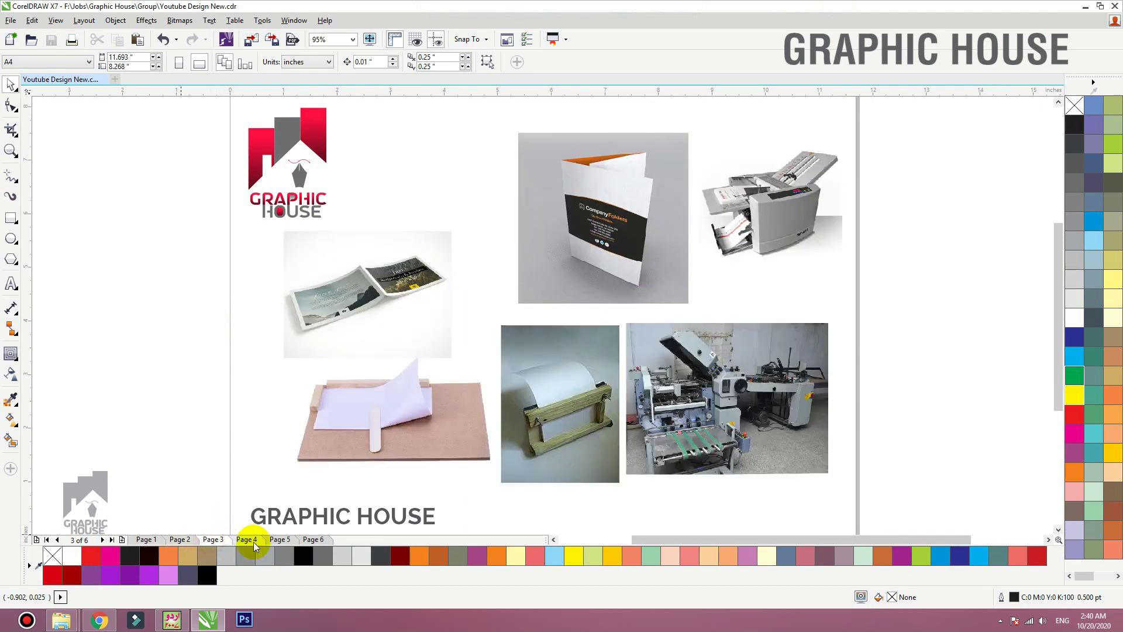
left_click(250, 540)
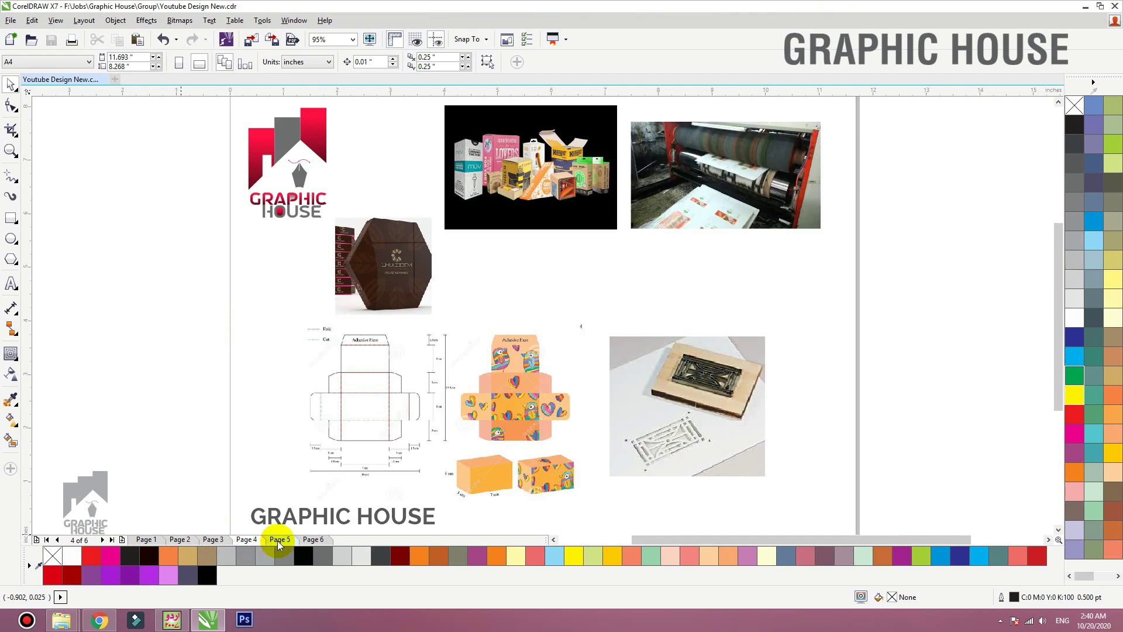
left_click(277, 540)
left_click(327, 541)
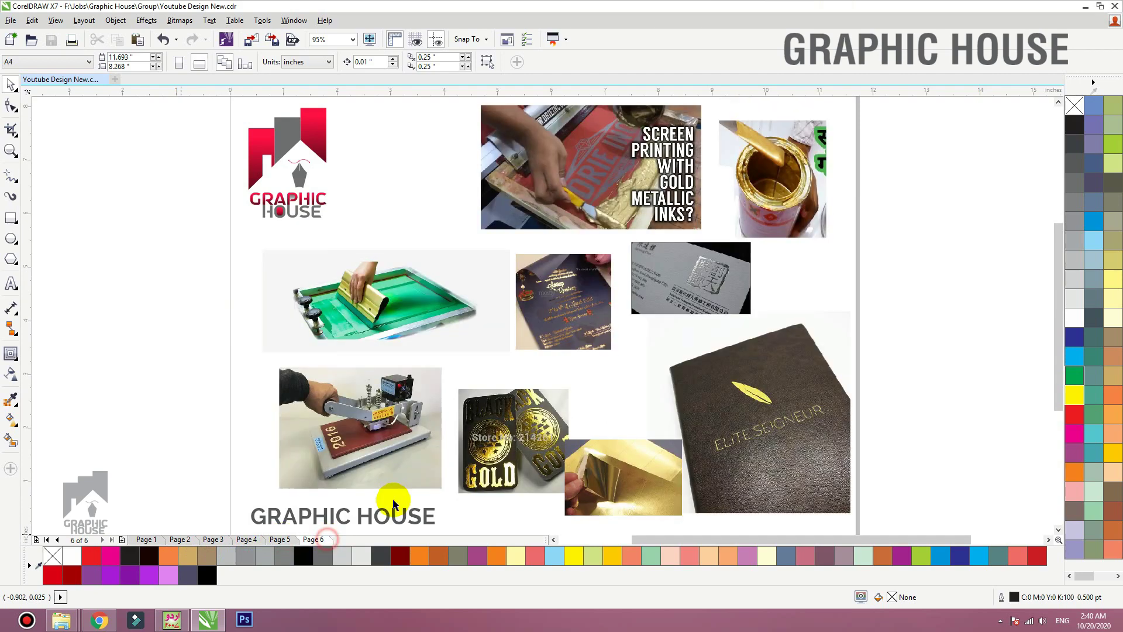
left_click(143, 540)
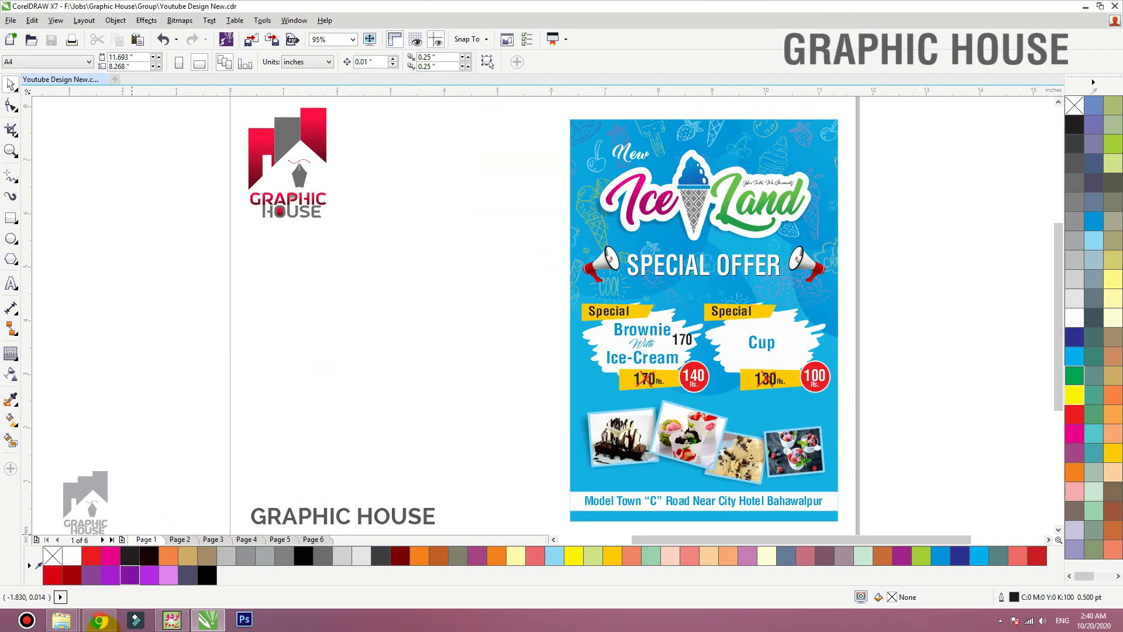
mouse_move(99, 618)
left_click(599, 257)
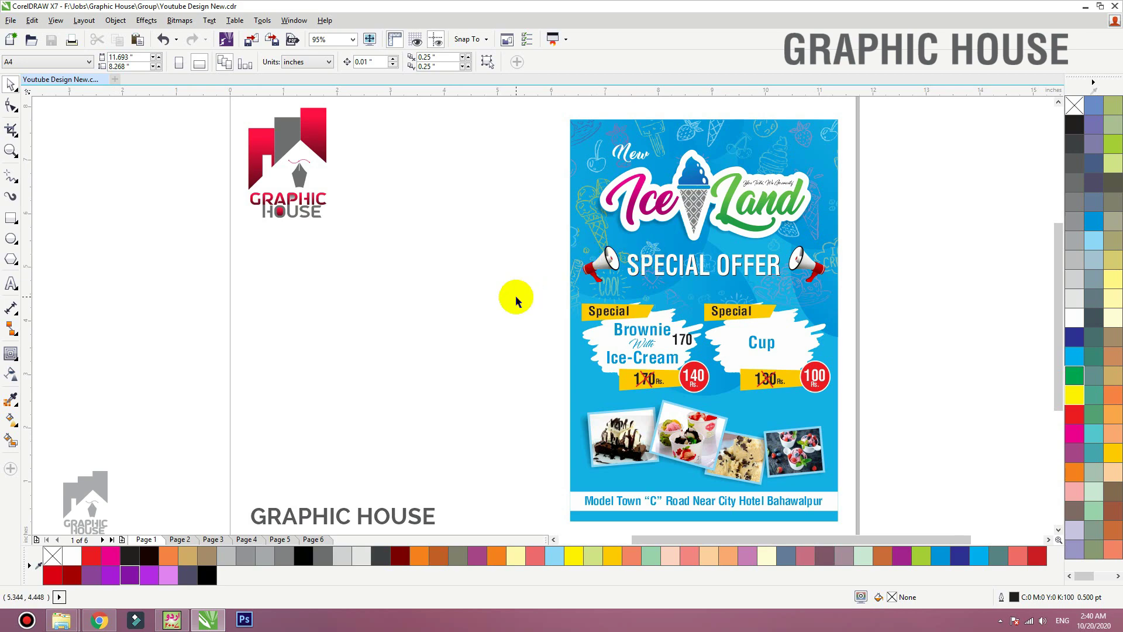
Step: Select the flyer and open a print preview from the print settings after checking the CMYK colour separations
key("z")
scroll(241, 339, "down", 1)
left_click_drag(168, 176, 615, 457)
left_click(629, 341)
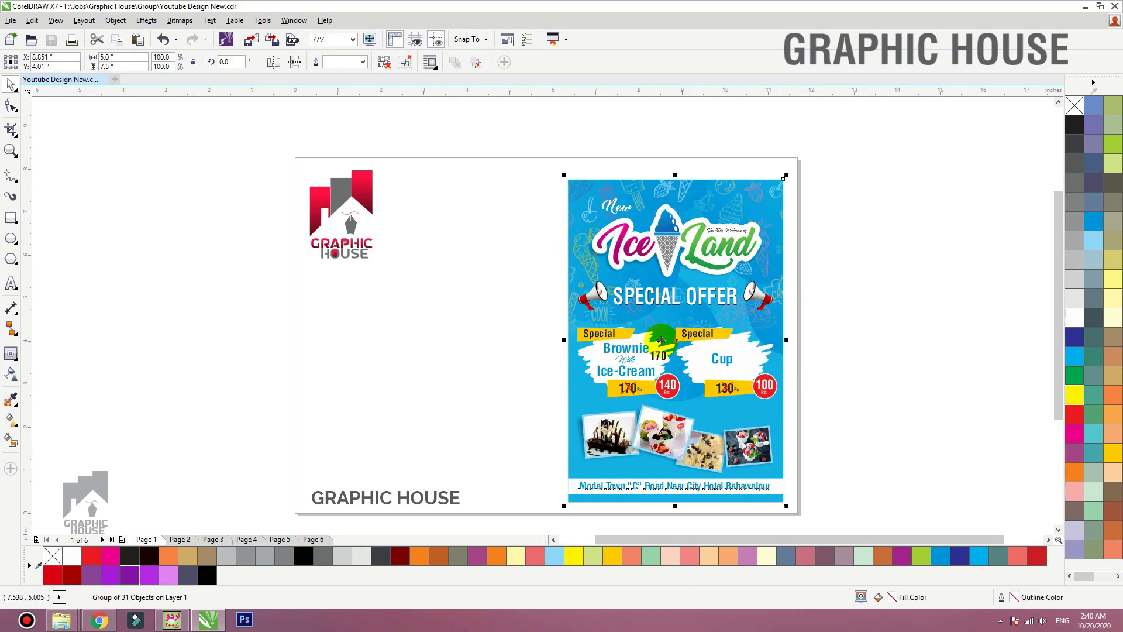
scroll(815, 175, "down", 1)
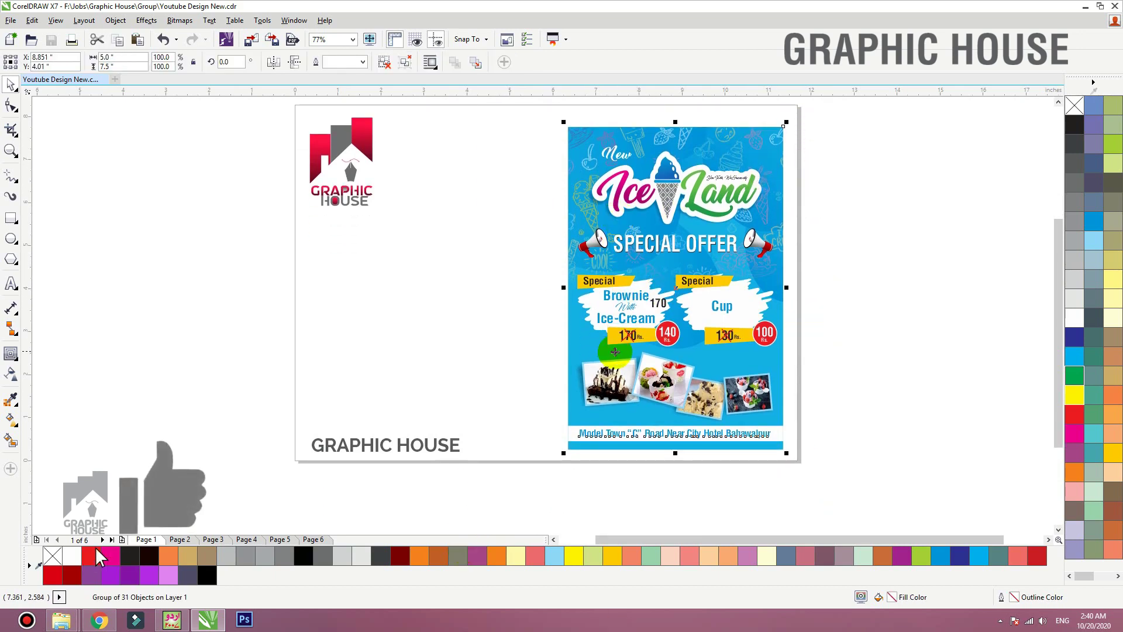
scroll(558, 346, "up", 1)
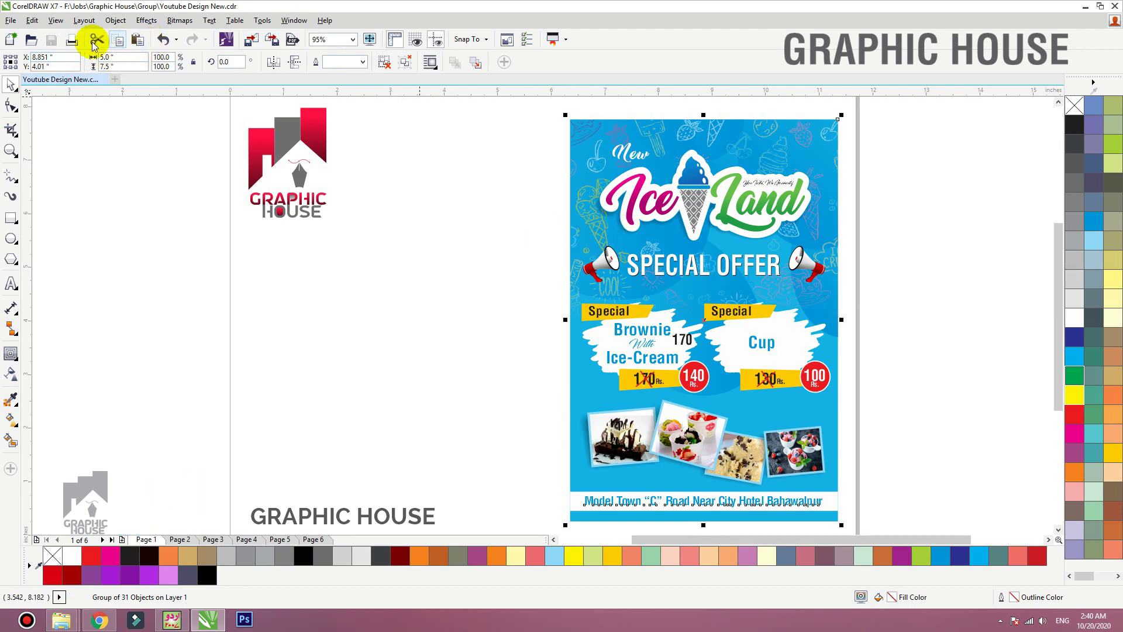
left_click(72, 42)
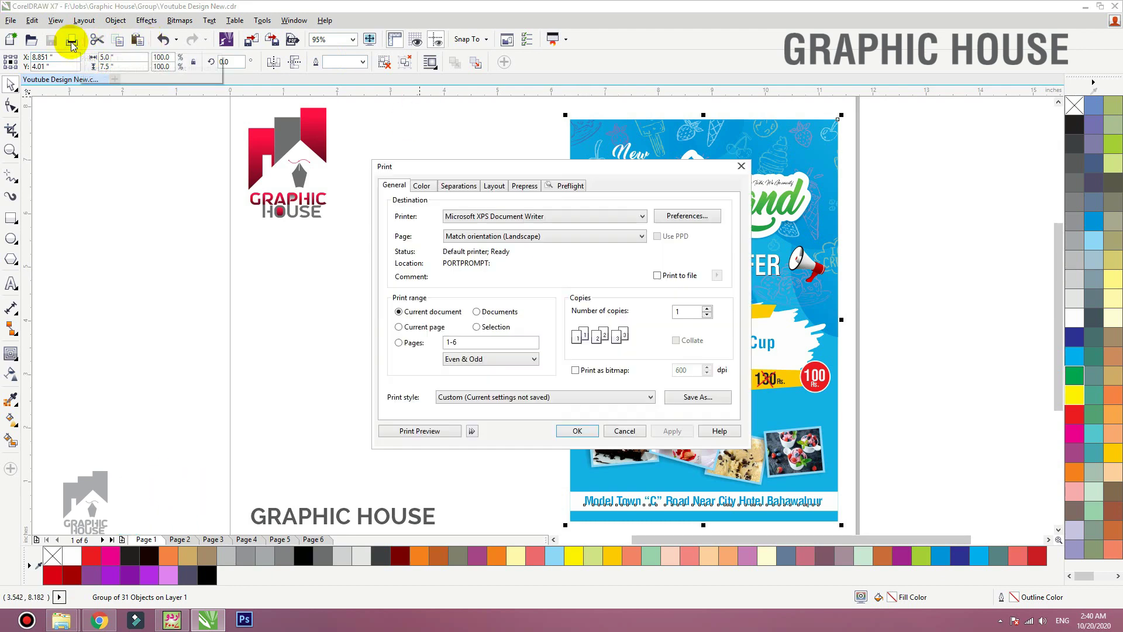
left_click(461, 186)
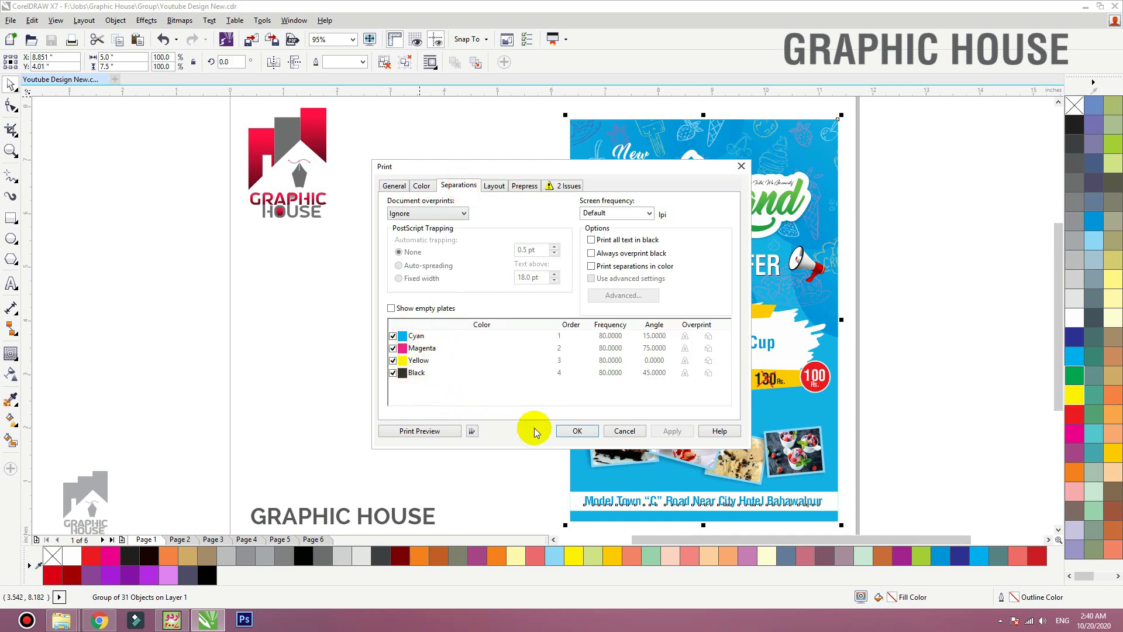
left_click(419, 431)
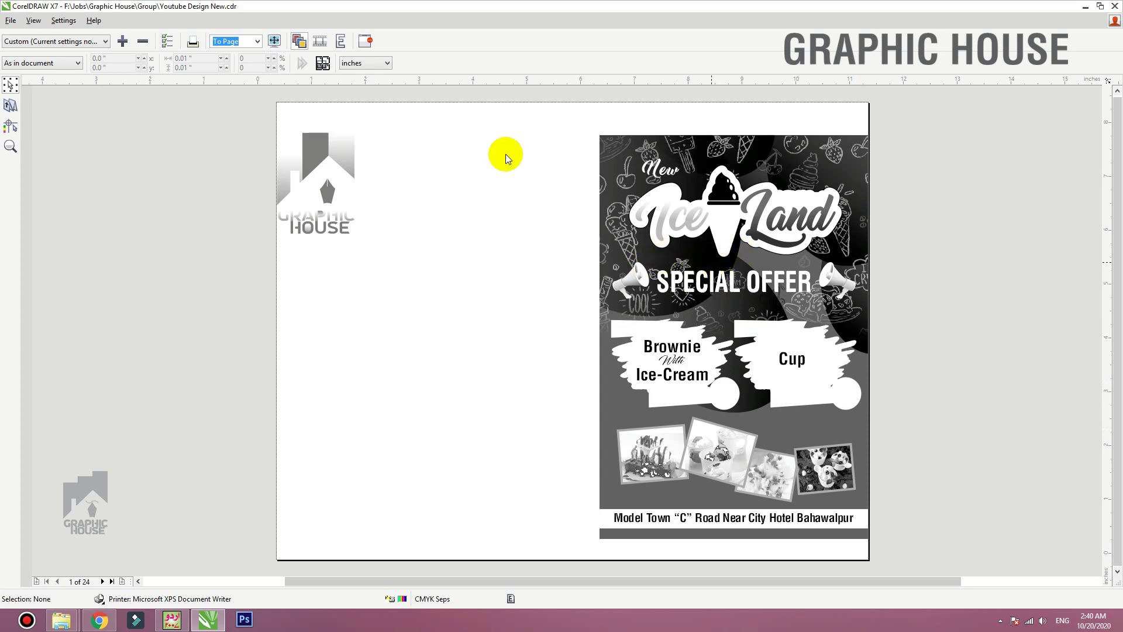
Step: Compare the composite and separation previews, examine the flyer's four colour plates, and leave the print setup without printing
left_click(300, 42)
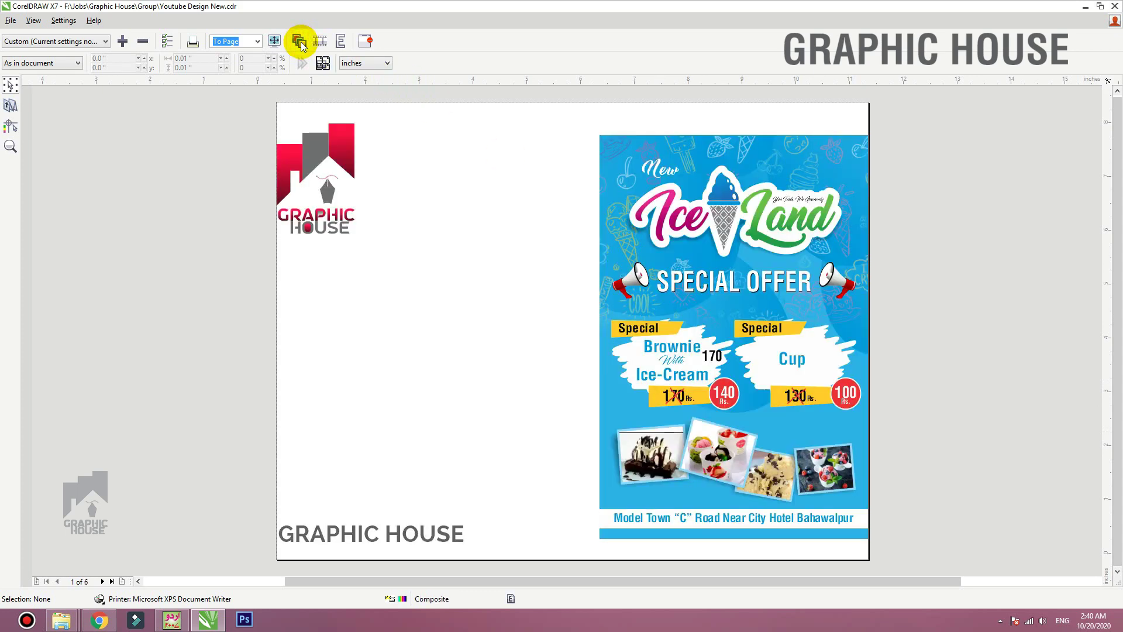
left_click(300, 42)
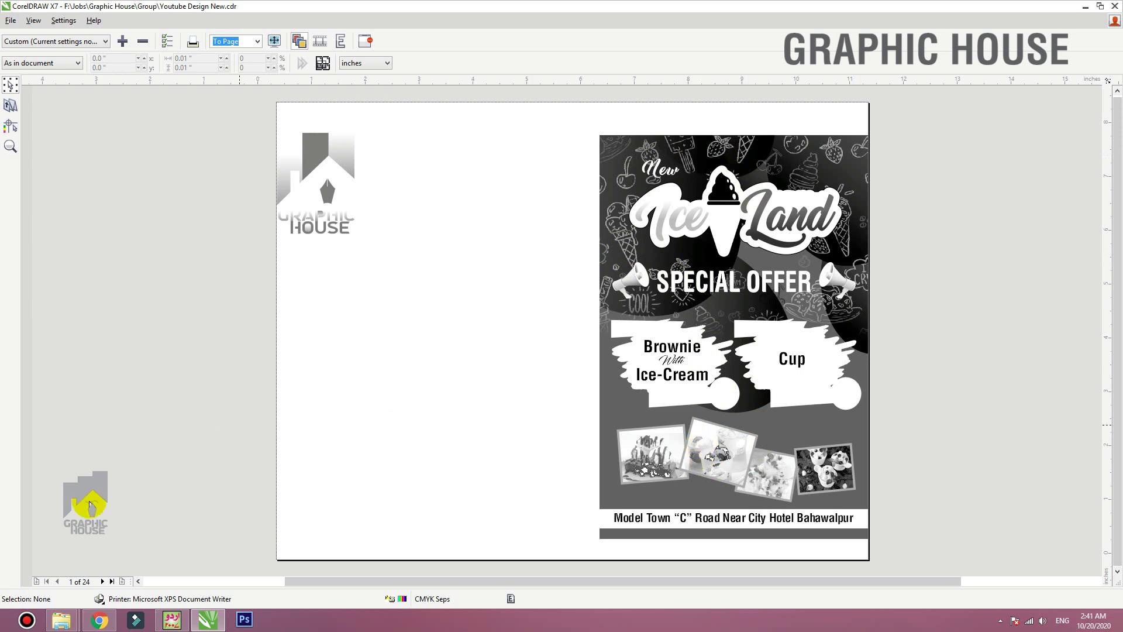
left_click(102, 581)
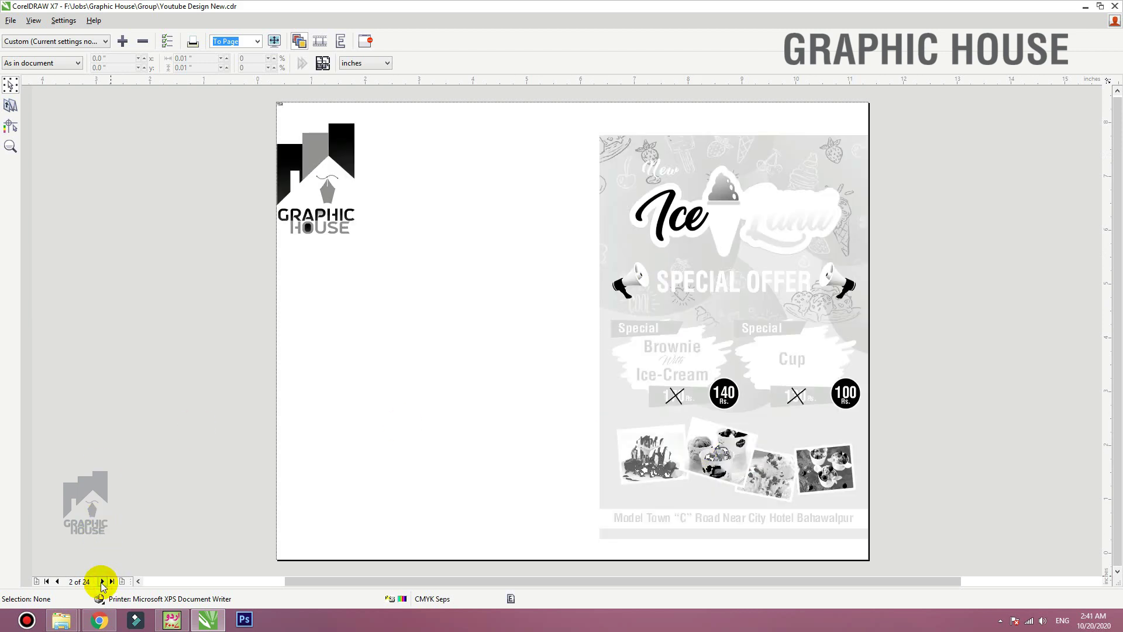
left_click(102, 582)
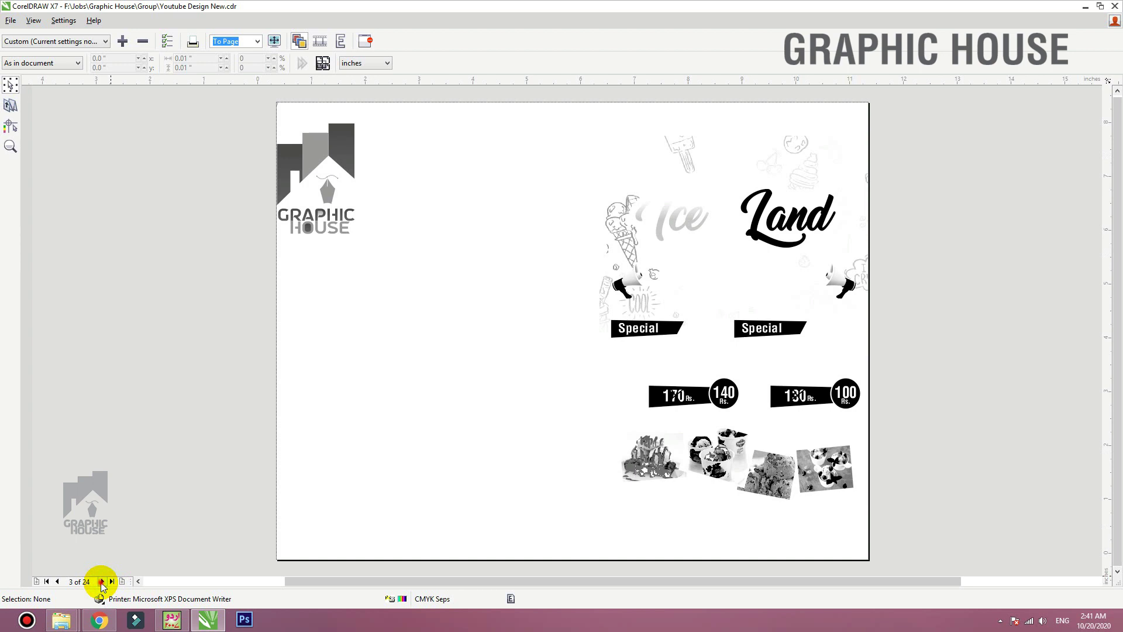
left_click(102, 581)
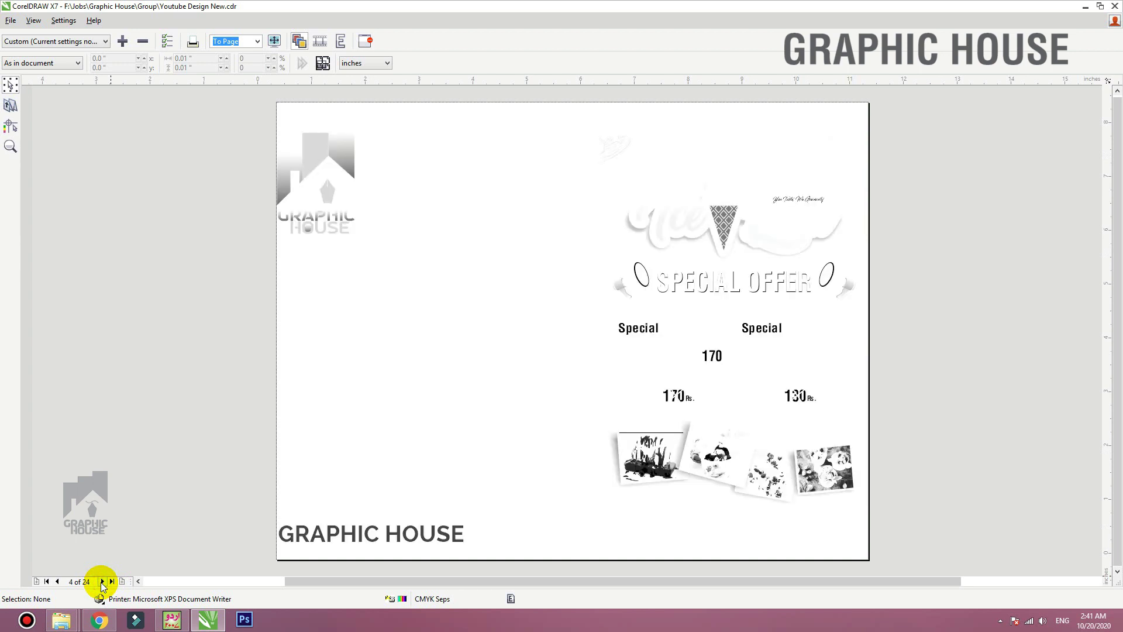
left_click(102, 581)
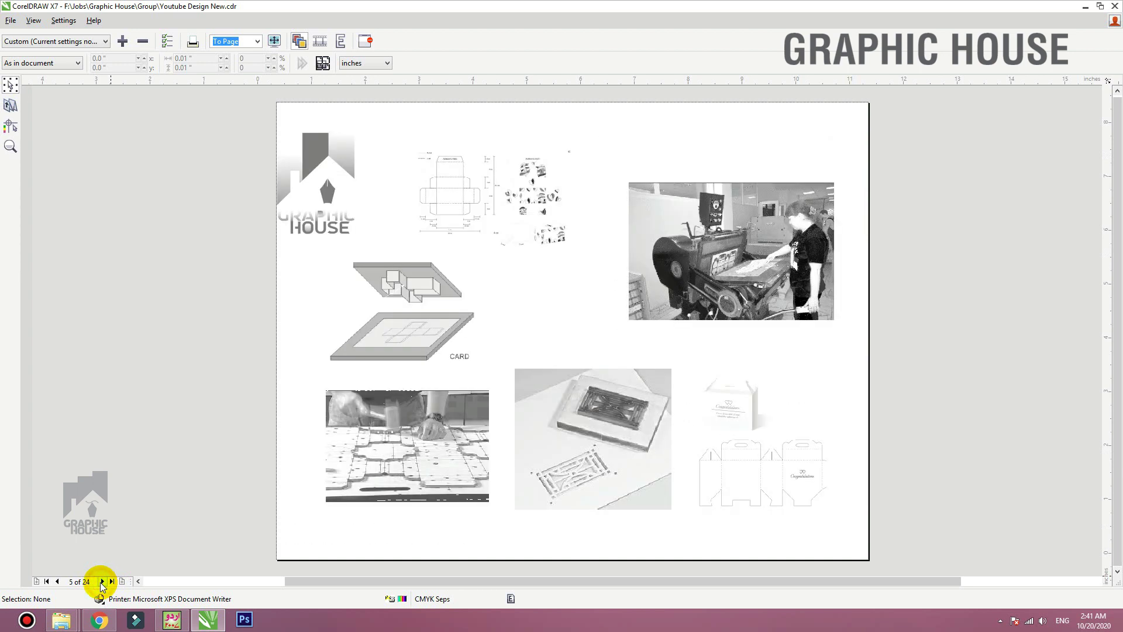
left_click(58, 582)
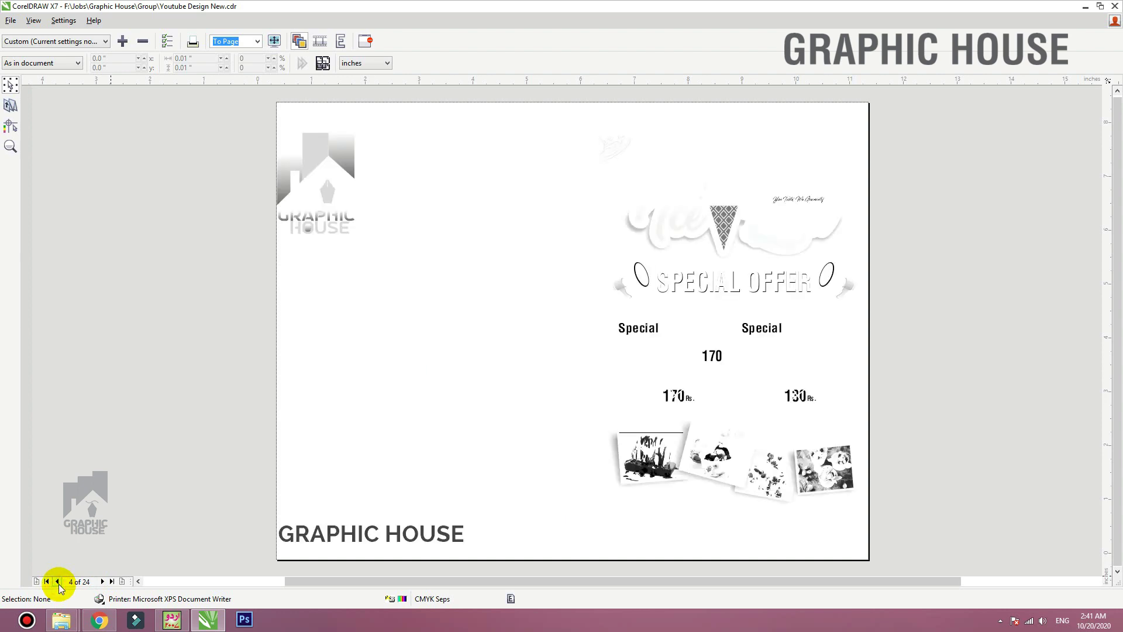
left_click(58, 581)
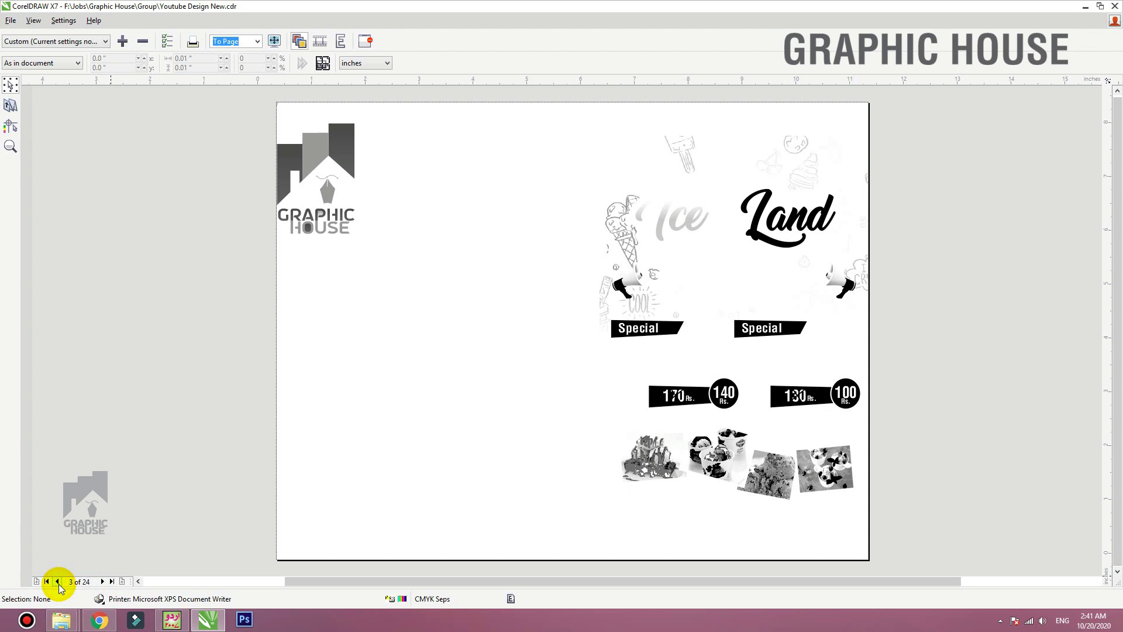
left_click(58, 582)
left_click(58, 581)
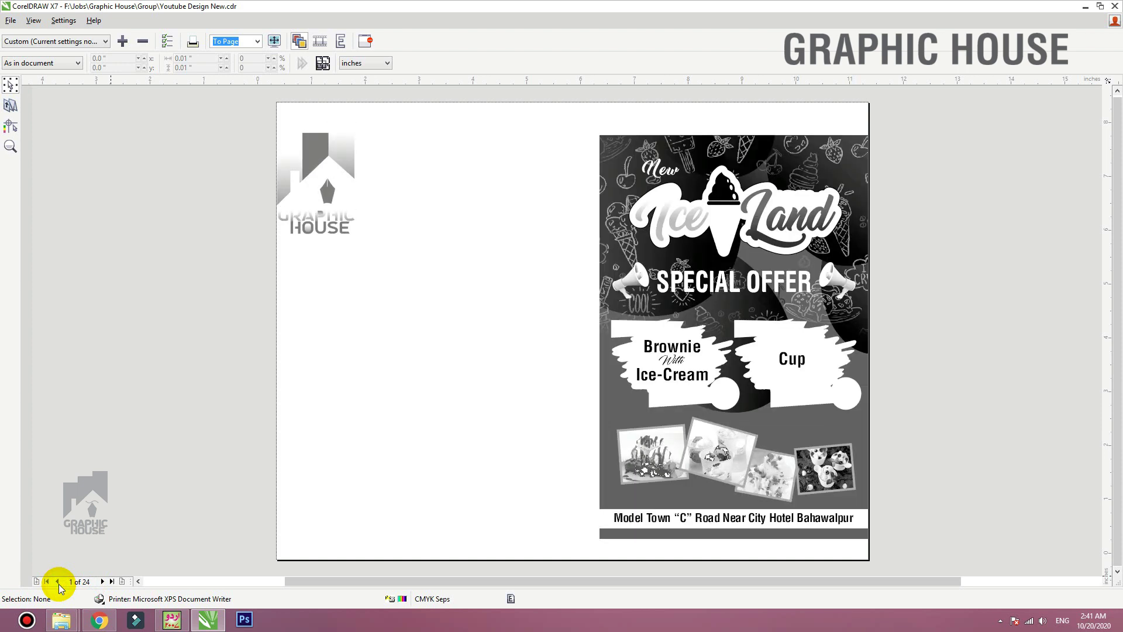
left_click(359, 45)
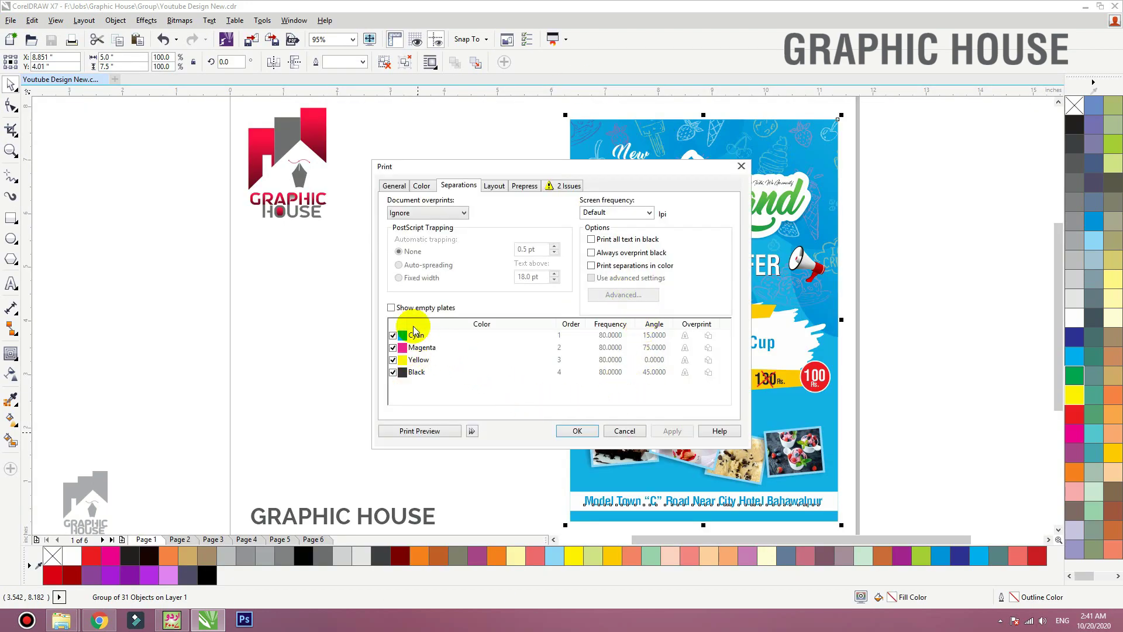
left_click(624, 431)
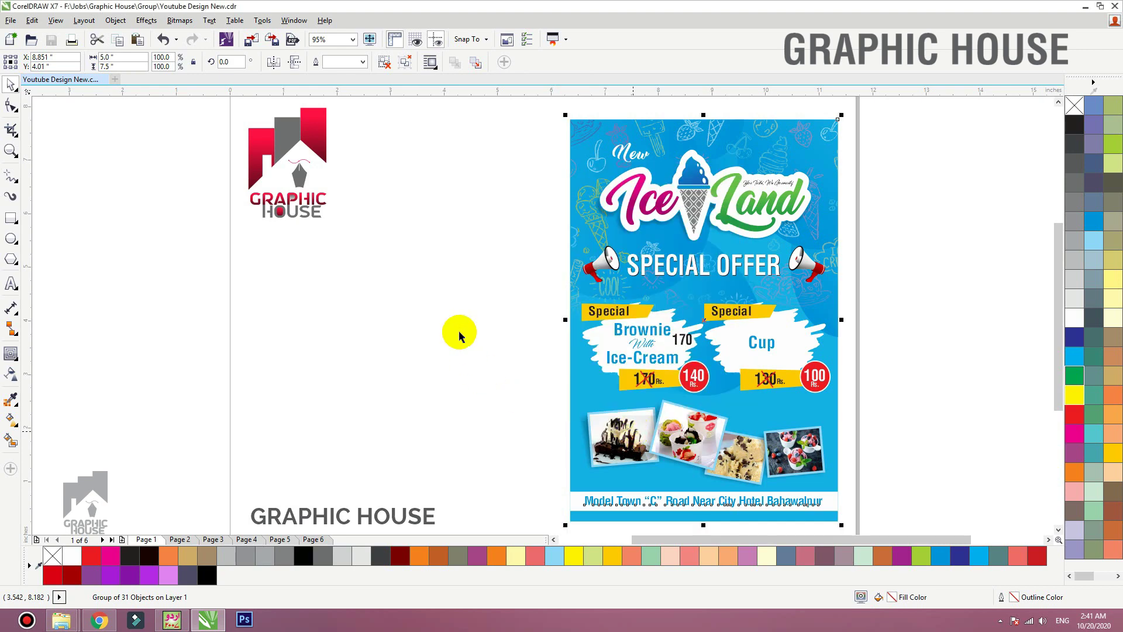
Step: Place a duplicate of the flyer beside the original, on the empty left half of the page
left_click(459, 328)
scroll(564, 329, "down", 2)
key("F2")
left_click_drag(843, 163, 309, 498)
left_click(630, 218)
left_click_drag(712, 304, 499, 315)
right_click(498, 315)
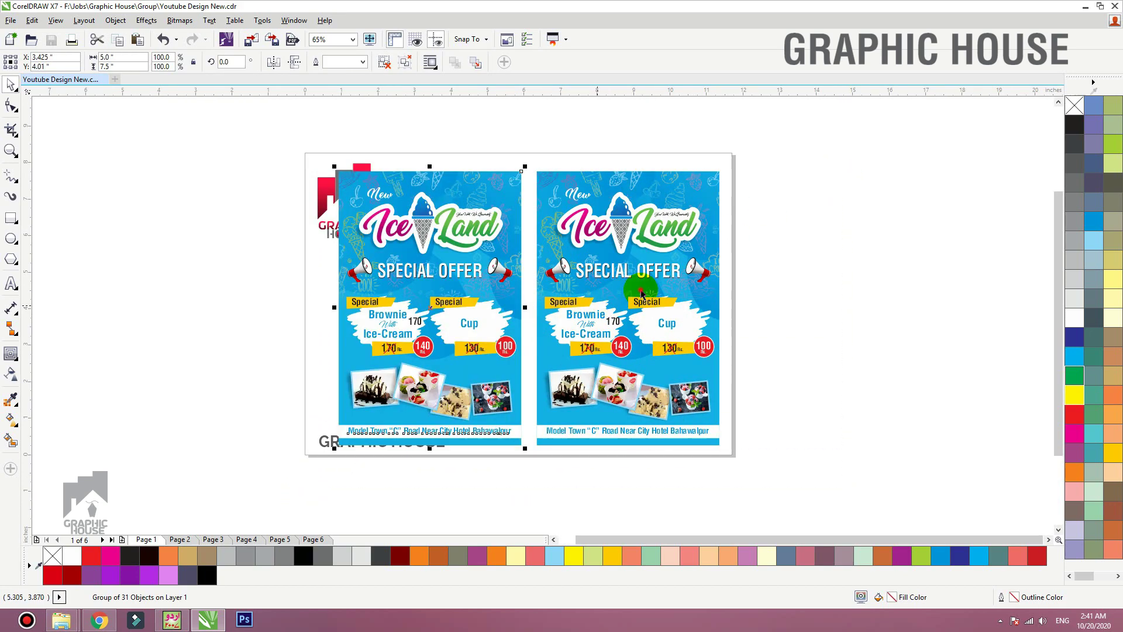
Step: Delete the duplicate flyer from the left half of the page
left_click(641, 288, "shift")
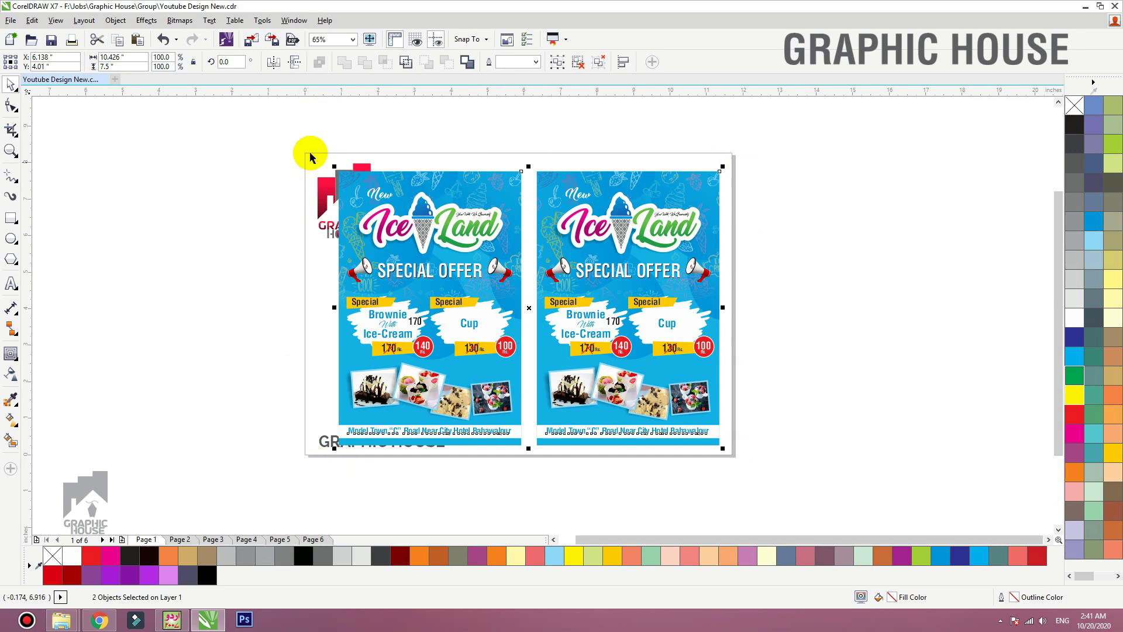
left_click(815, 210)
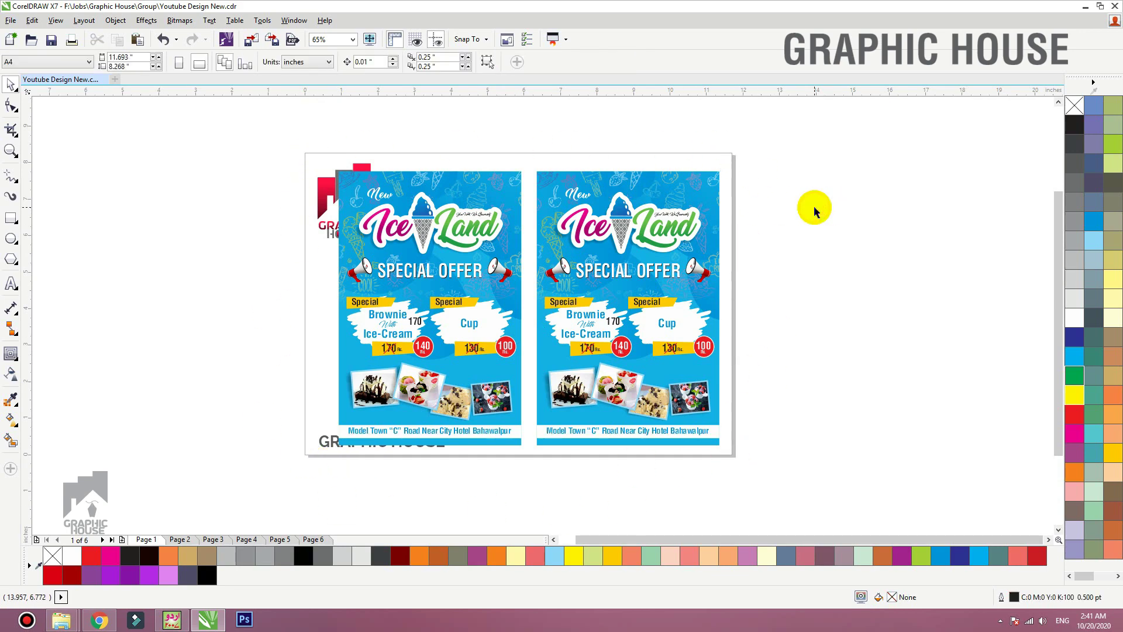
left_click(490, 235)
key("Delete")
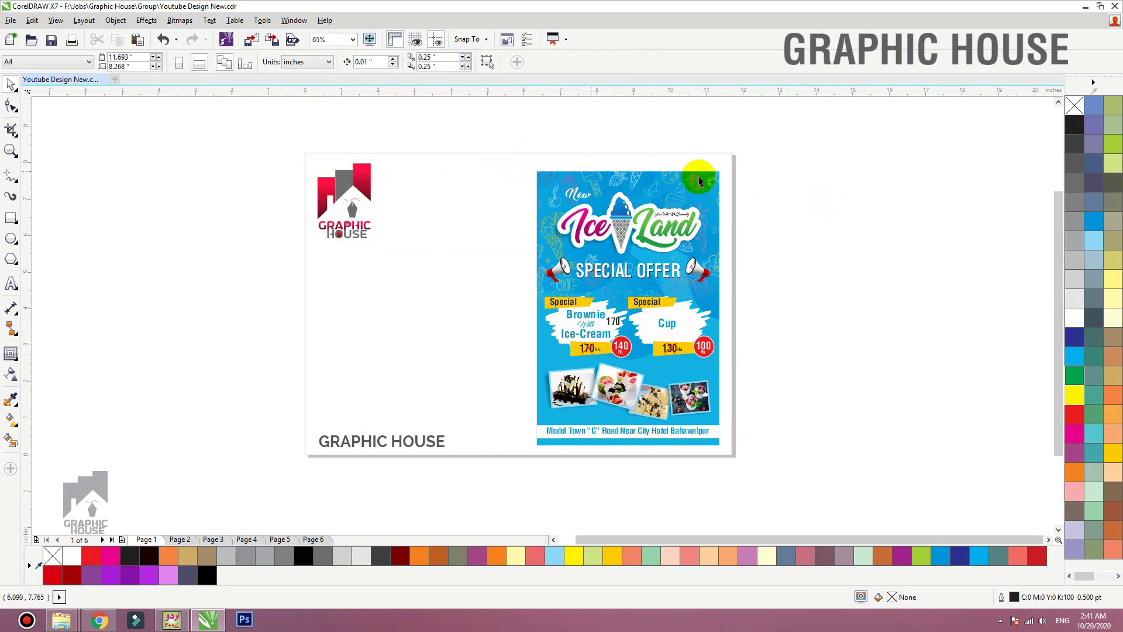
Step: Draw a circle about 0.16 inch in diameter above the flyer's upper-left corner and shift it slightly down
left_click(631, 244)
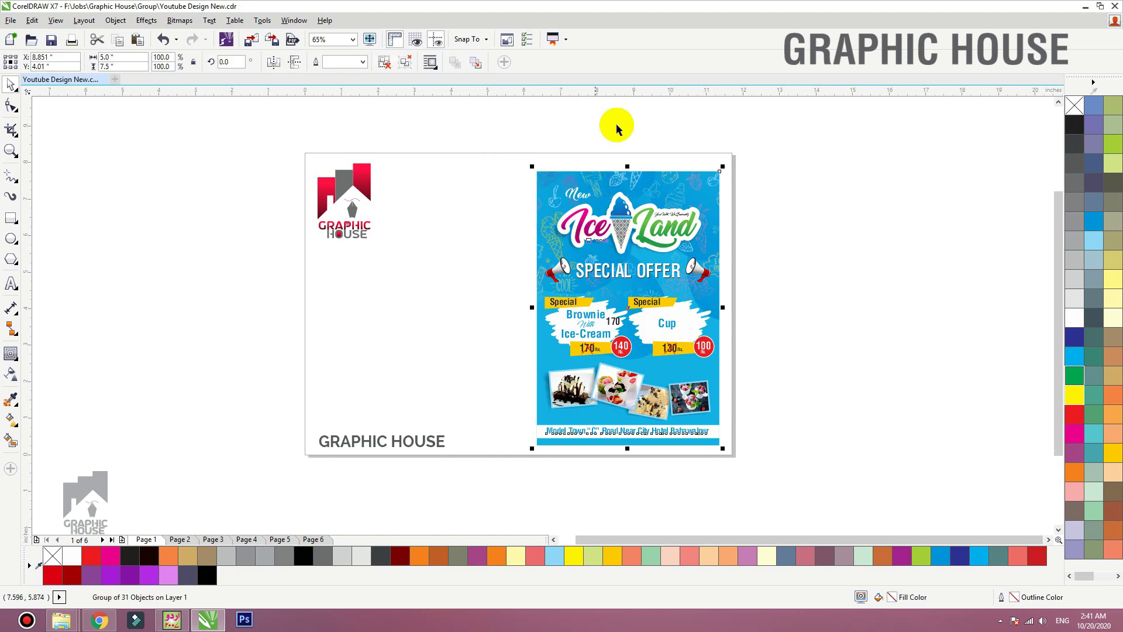
left_click(682, 113)
left_click_drag(744, 131, 451, 213)
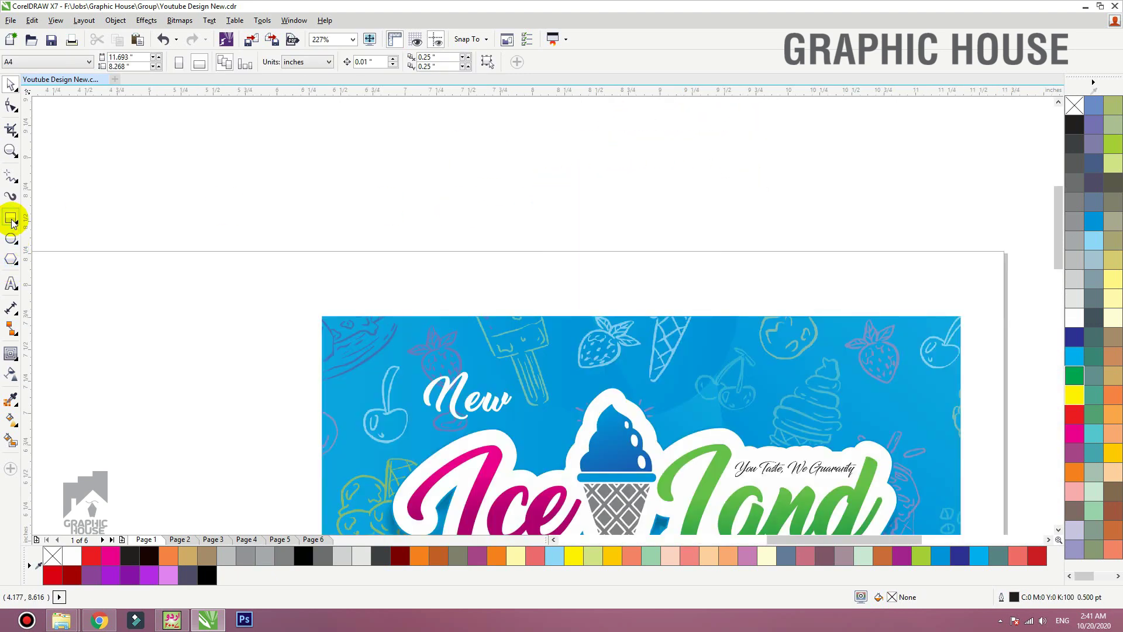
left_click(11, 238)
left_click_drag(318, 263, 337, 282)
key("space")
scroll(275, 250, "up", 5)
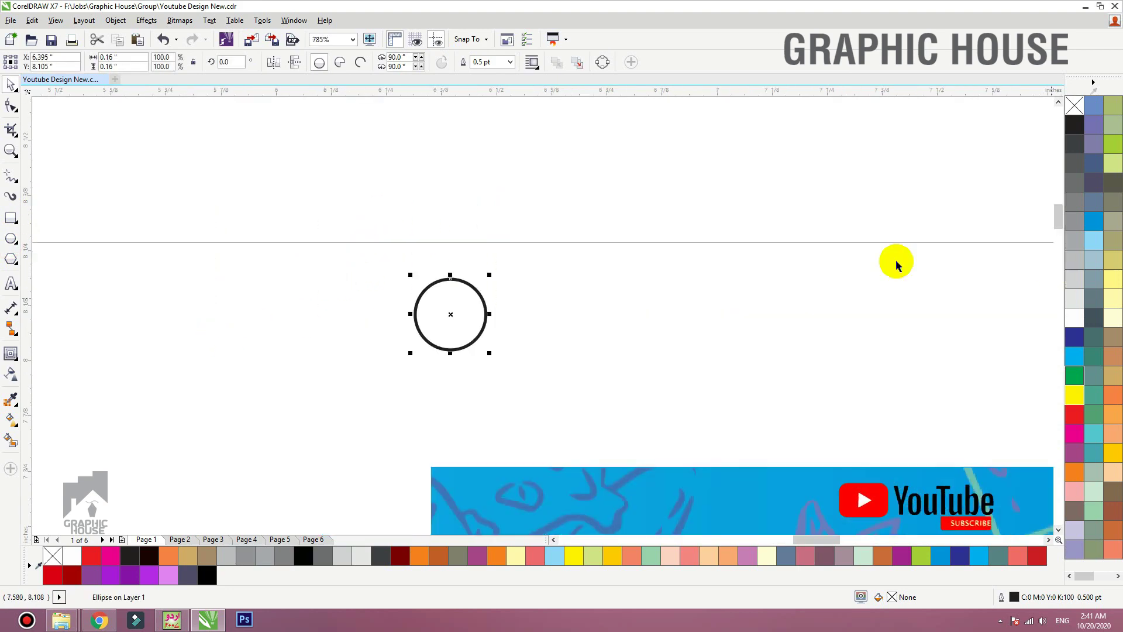
left_click_drag(451, 314, 453, 327)
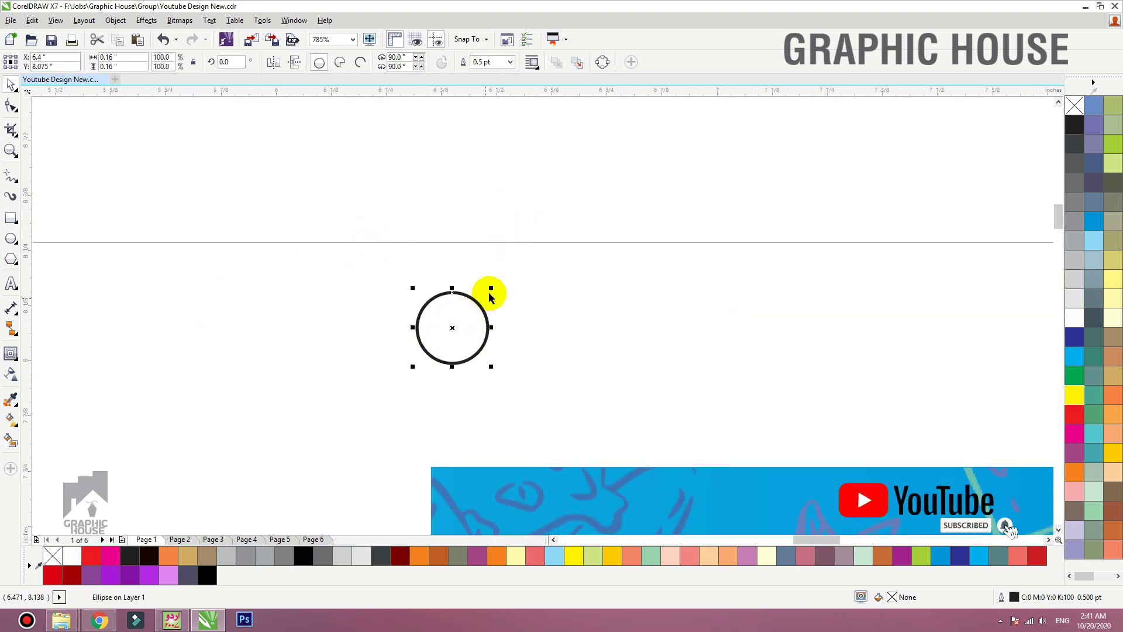
Step: Draw a narrow vertical rectangle about 0.018 by 0.274 inch through the circle and centre it on the circle
scroll(311, 429, "up", 3)
left_click(11, 217)
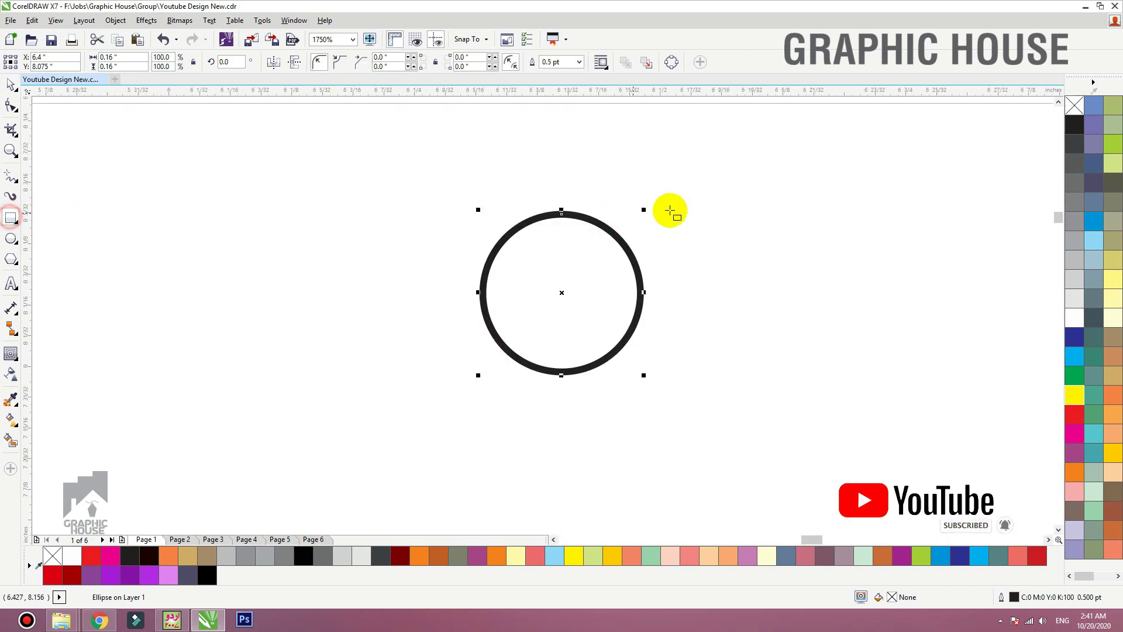
left_click(564, 164)
left_click_drag(568, 309, 572, 439)
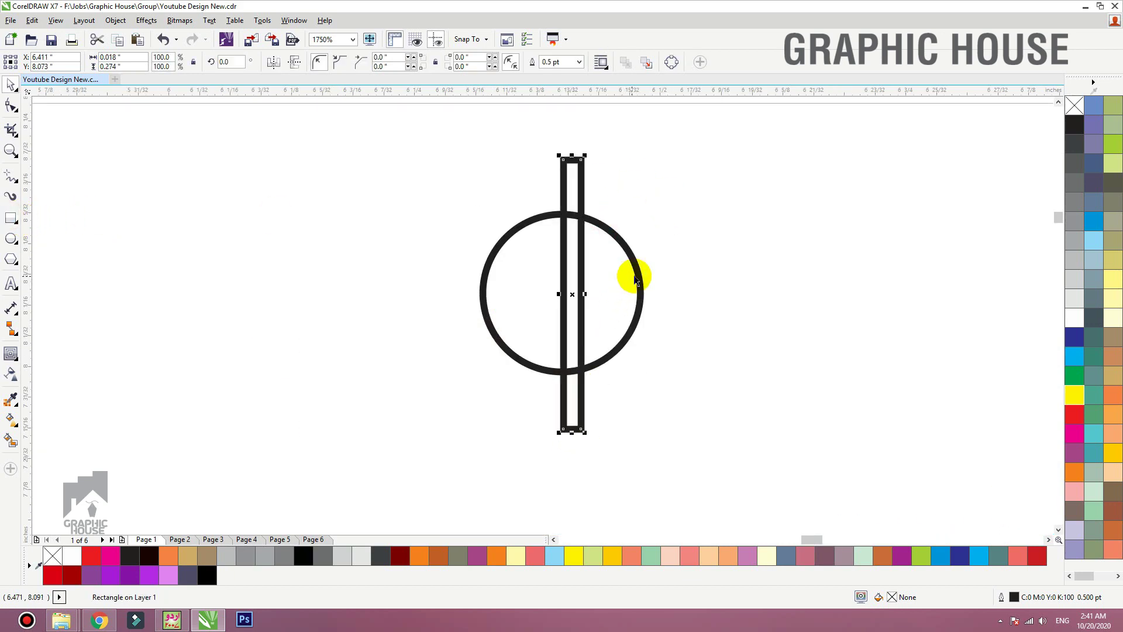
key("ctrl+a")
left_click(570, 169)
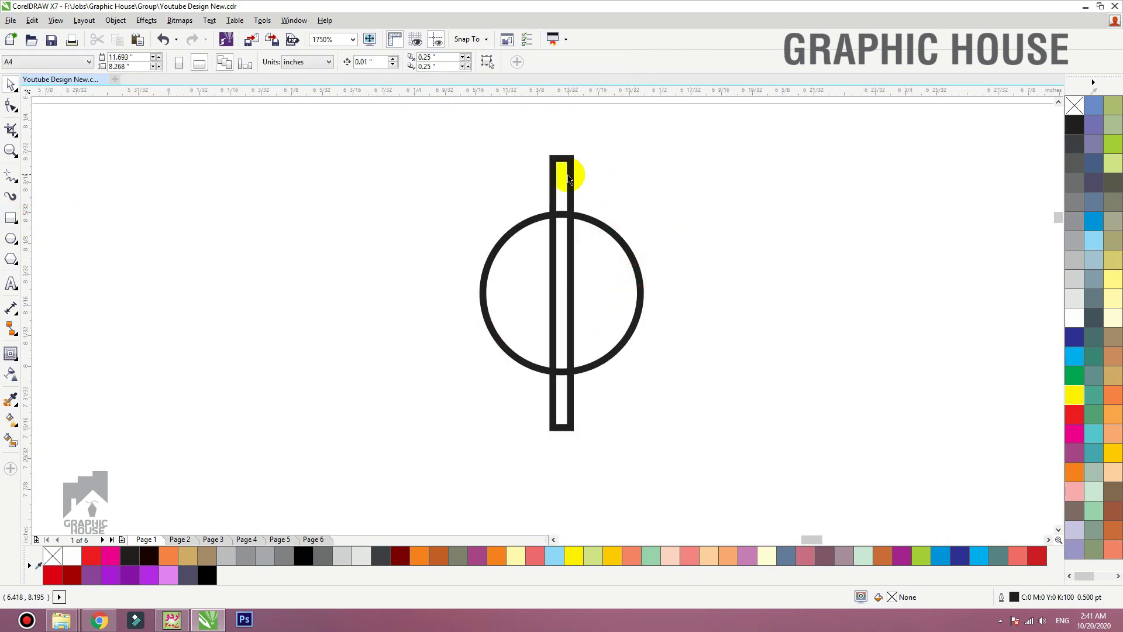
Step: Fill the narrow rectangle black without an outline and add a copy rotated 90° to form a registration mark with the circle
left_click(1073, 124)
left_click(561, 175)
left_click_drag(574, 155, 712, 309)
left_click(627, 238, "shift")
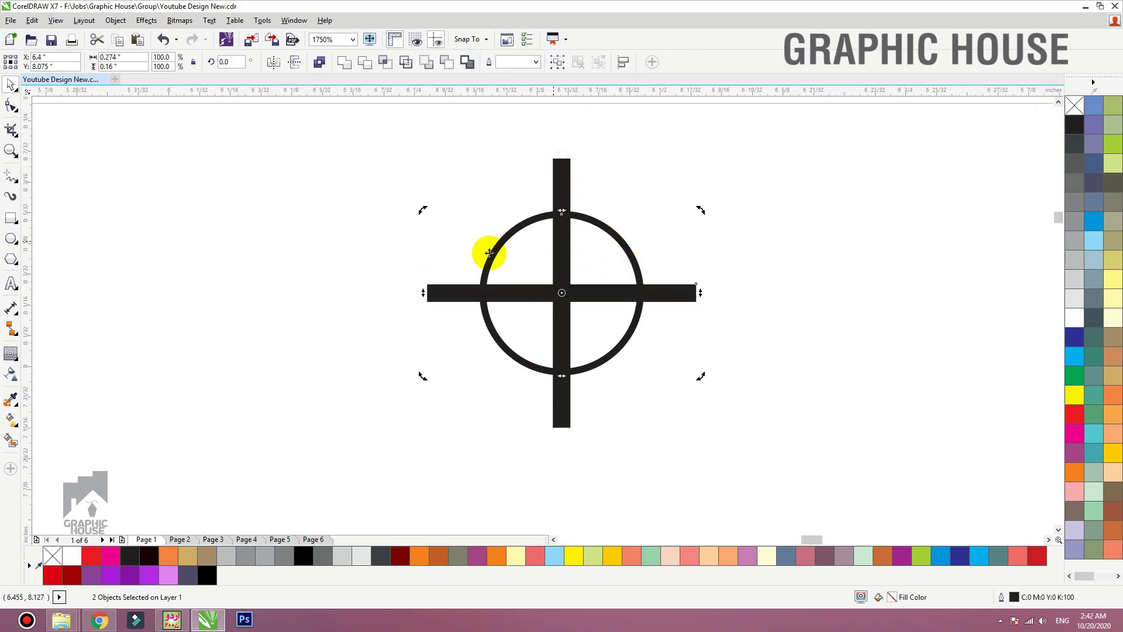
scroll(416, 265, "down", 2)
scroll(359, 208, "down", 6)
left_click(359, 205)
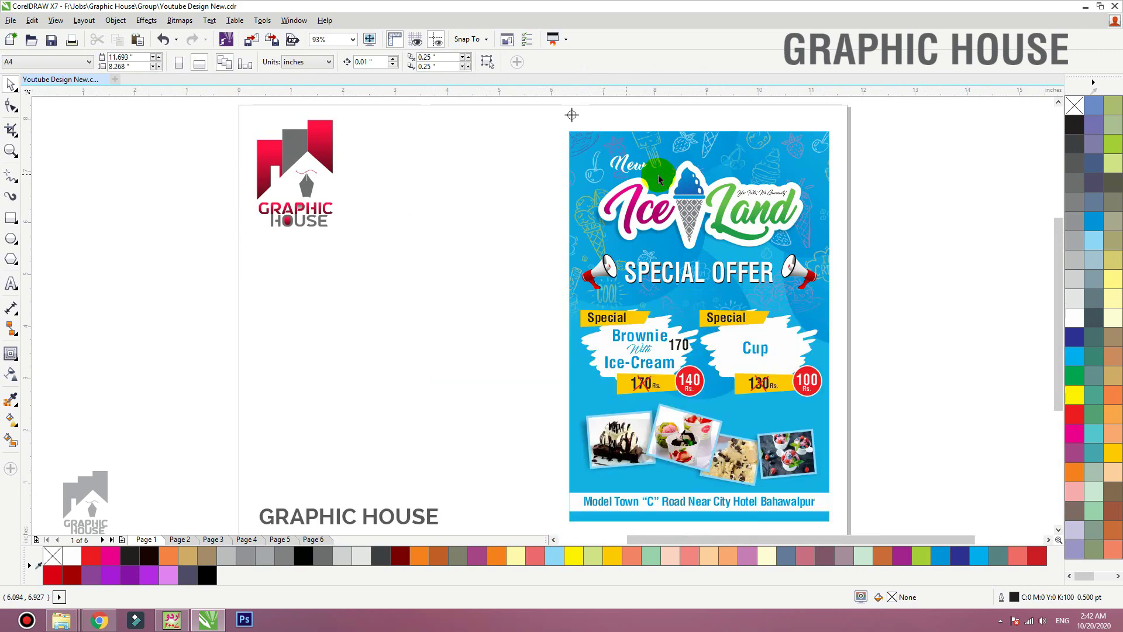
Step: Set the outline width of the registration mark's circle to 1 pt
left_click_drag(543, 126, 593, 95)
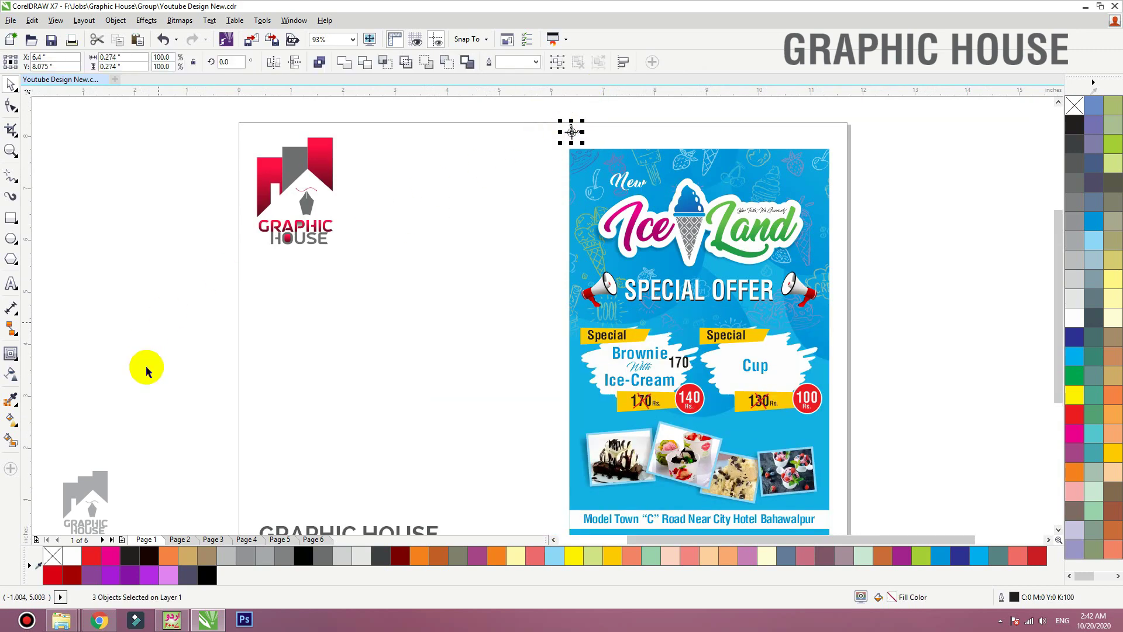
key("shift+F2")
scroll(343, 318, "down", 2)
left_click(457, 281)
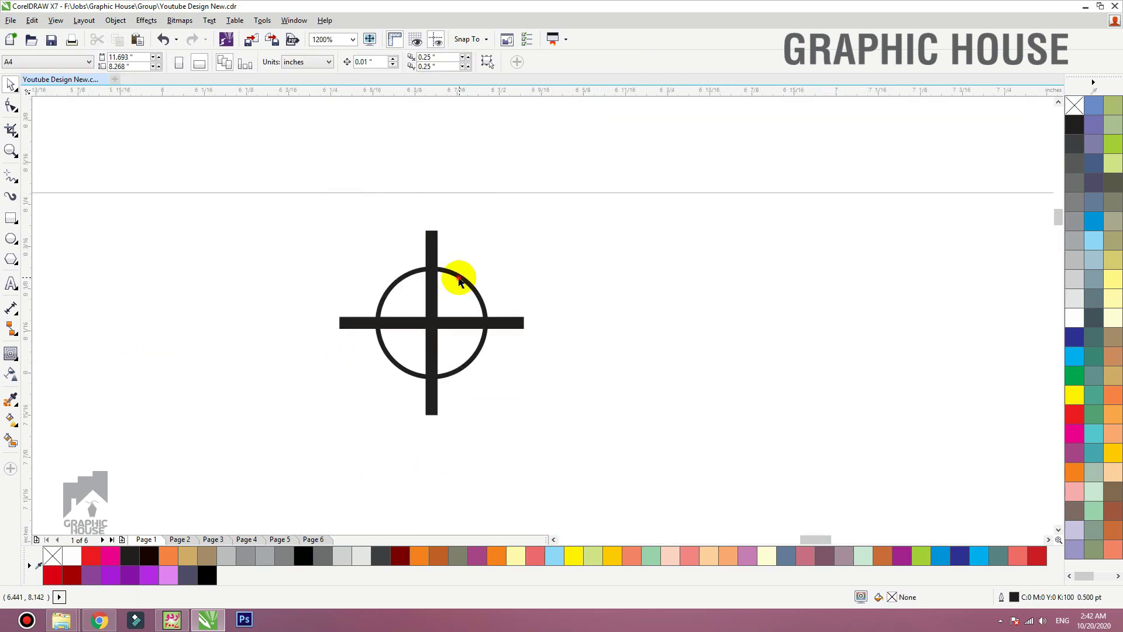
scroll(518, 288, "up", 3)
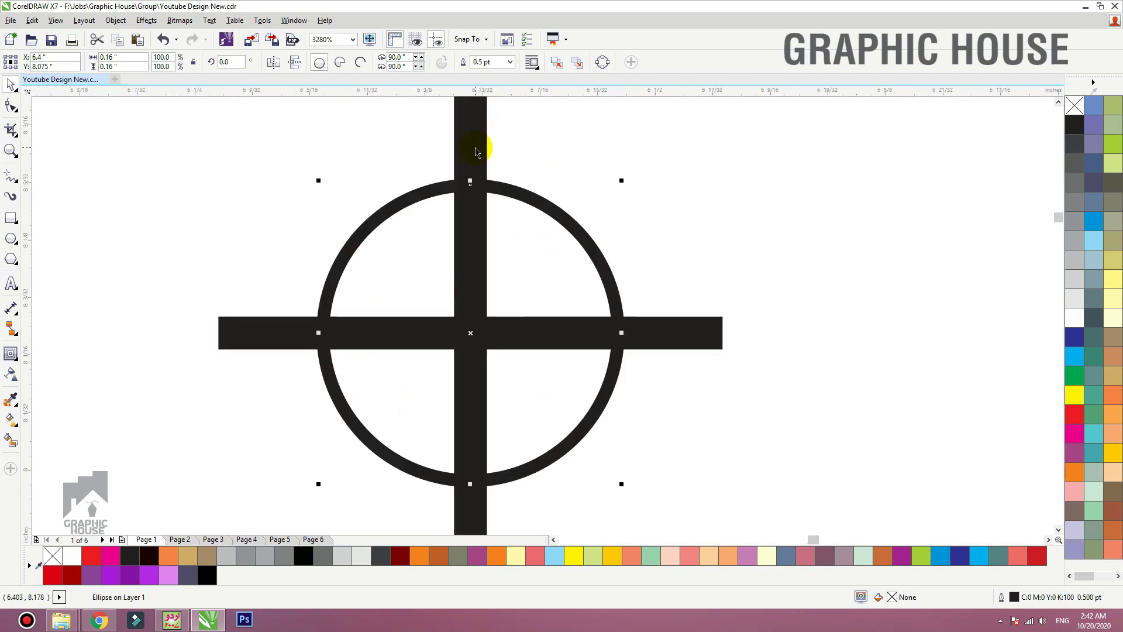
key("F12")
type("1")
key("Return")
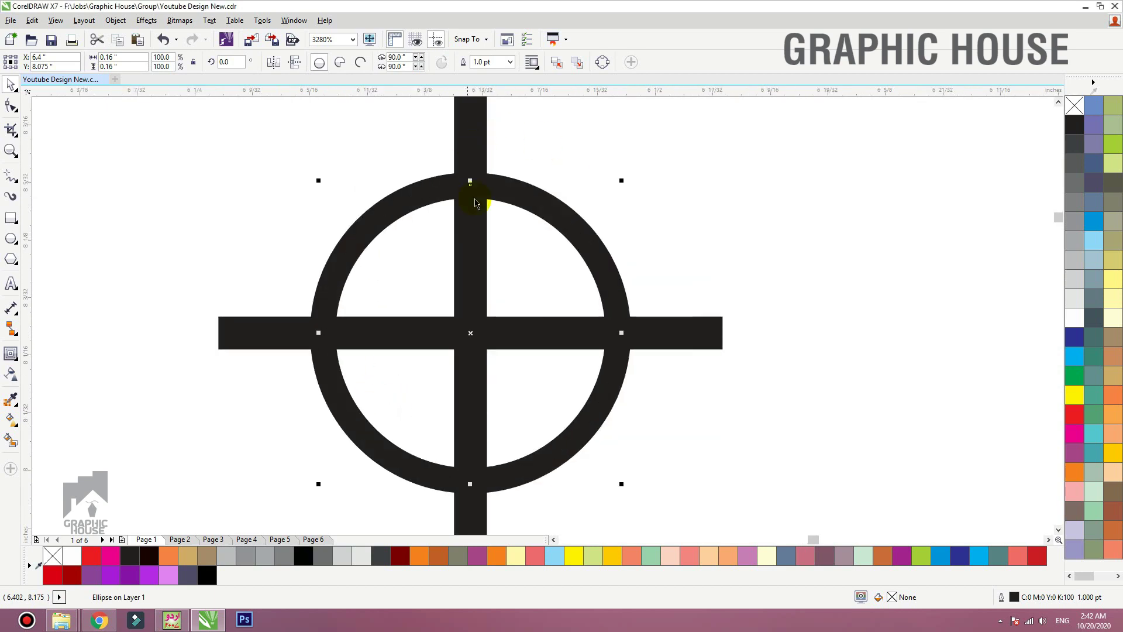
Step: Convert the circle's outline to an object and fill the resulting ring green
scroll(475, 203, "down", 1)
left_click(116, 20)
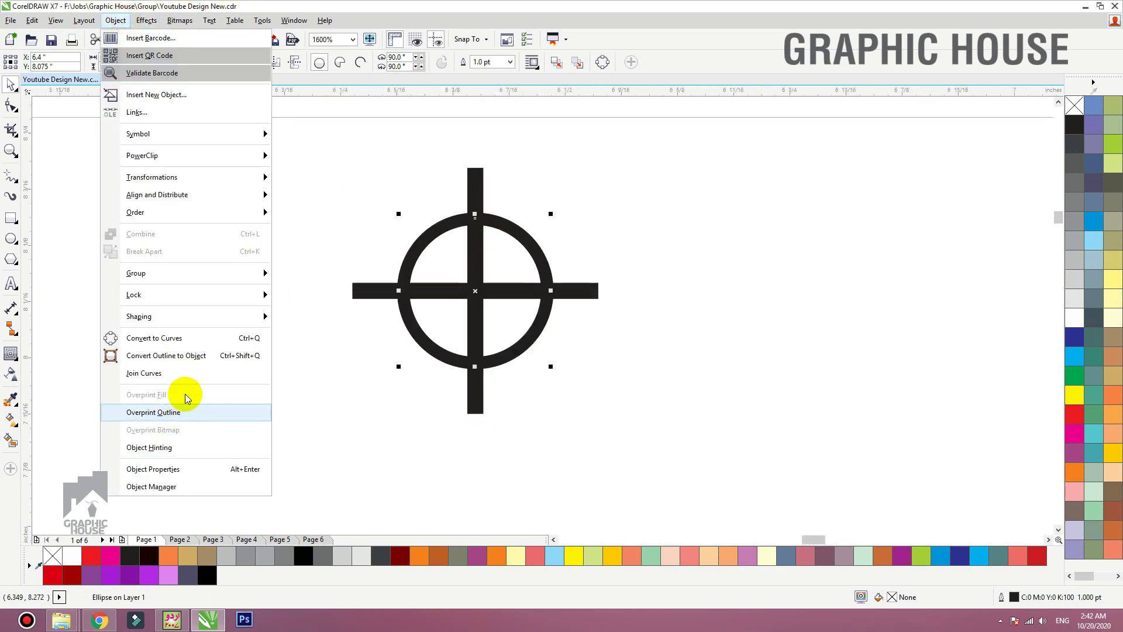
left_click(205, 358)
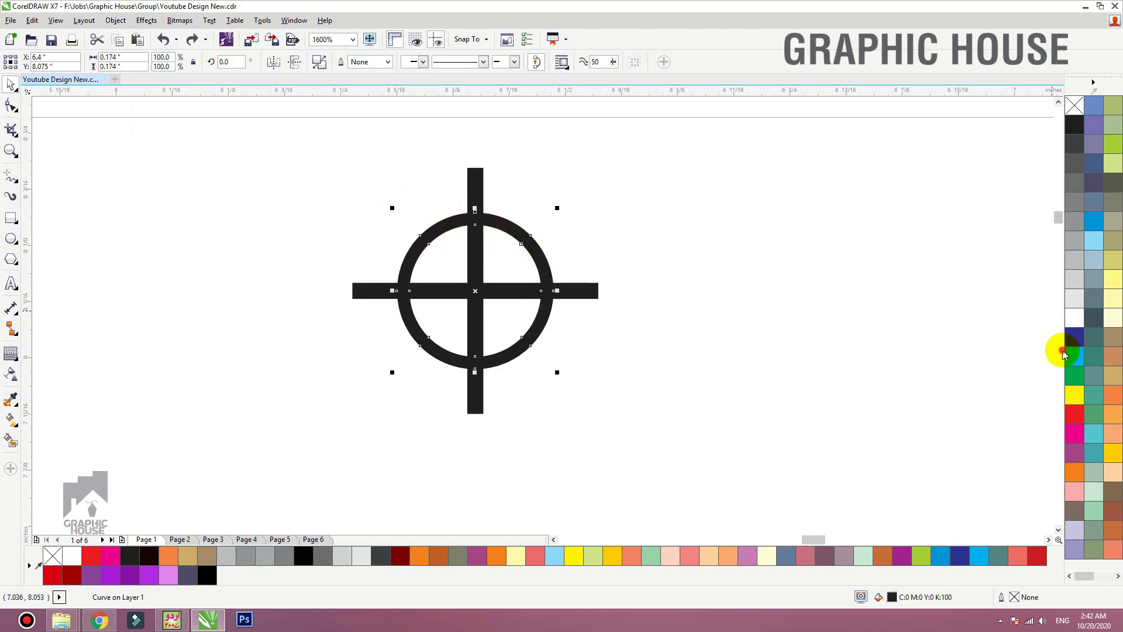
left_click(1074, 375)
Step: Fill the ring and both bars of the registration mark magenta
scroll(725, 234, "down", 1)
key("ctrl+a")
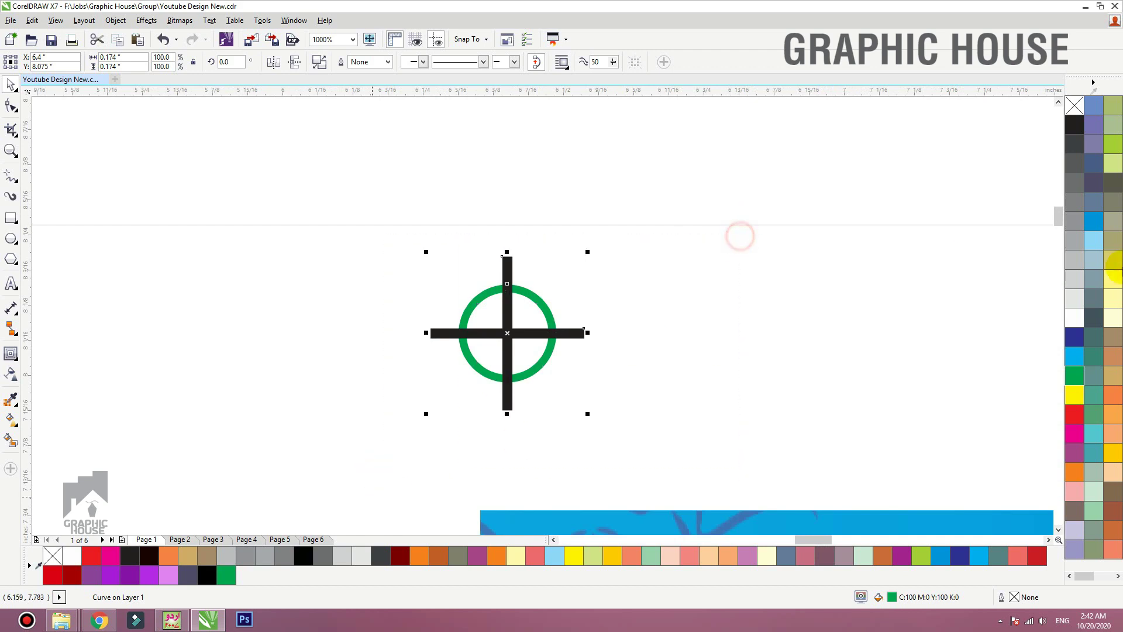
left_click(1075, 356)
left_click(1074, 433)
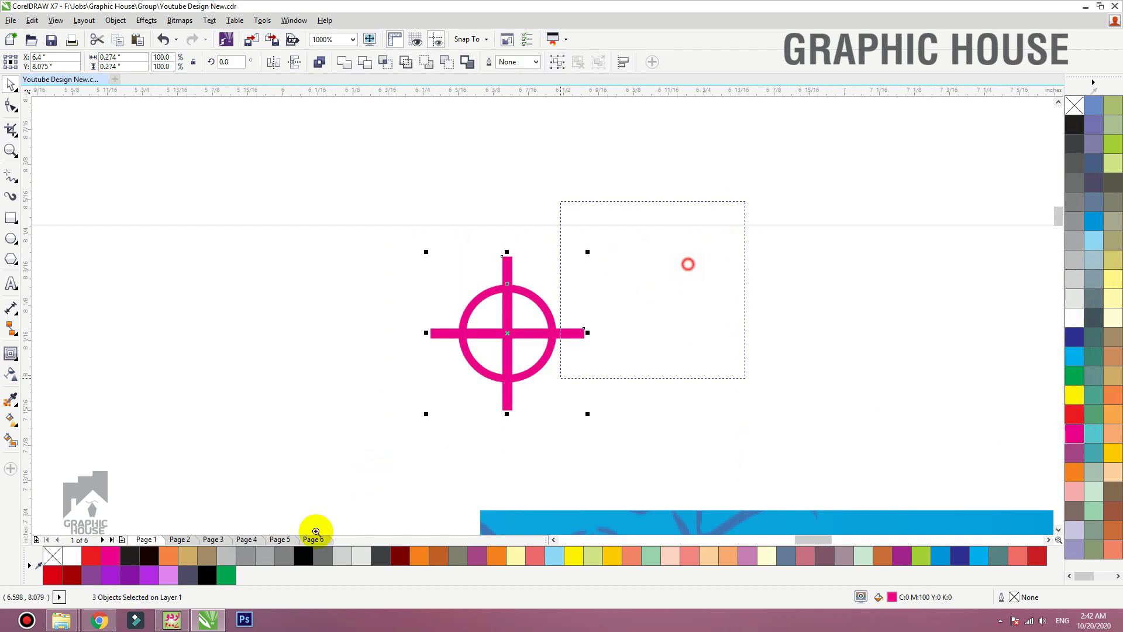
Step: Set the fill of the whole registration mark to C 100, M 100, Y 100, K 100
scroll(538, 321, "up", 1)
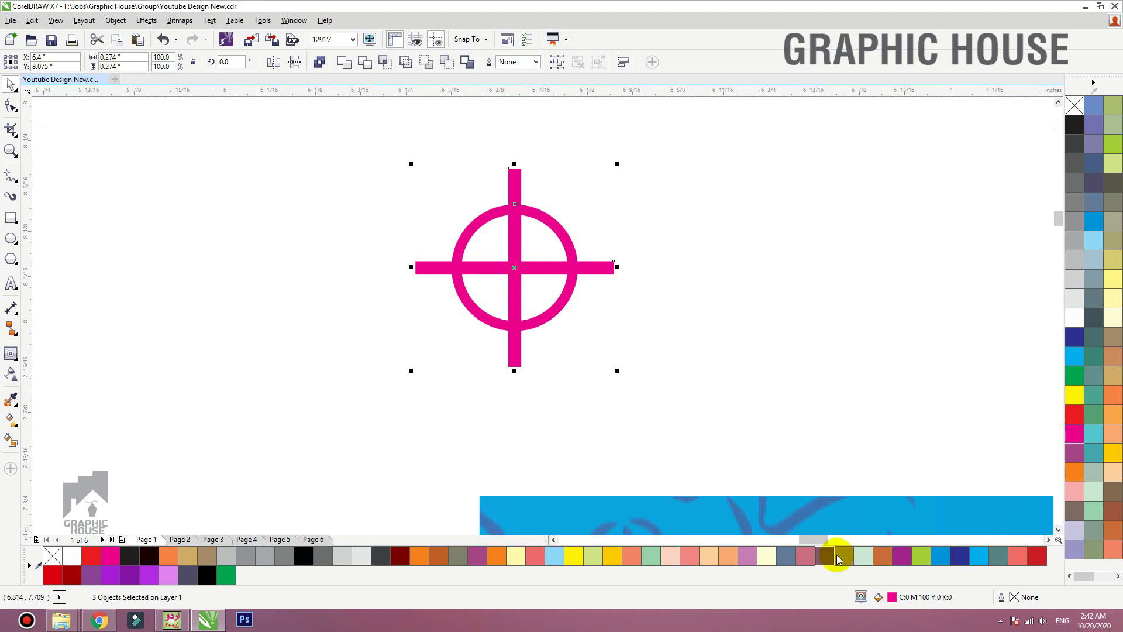
double_click(891, 597)
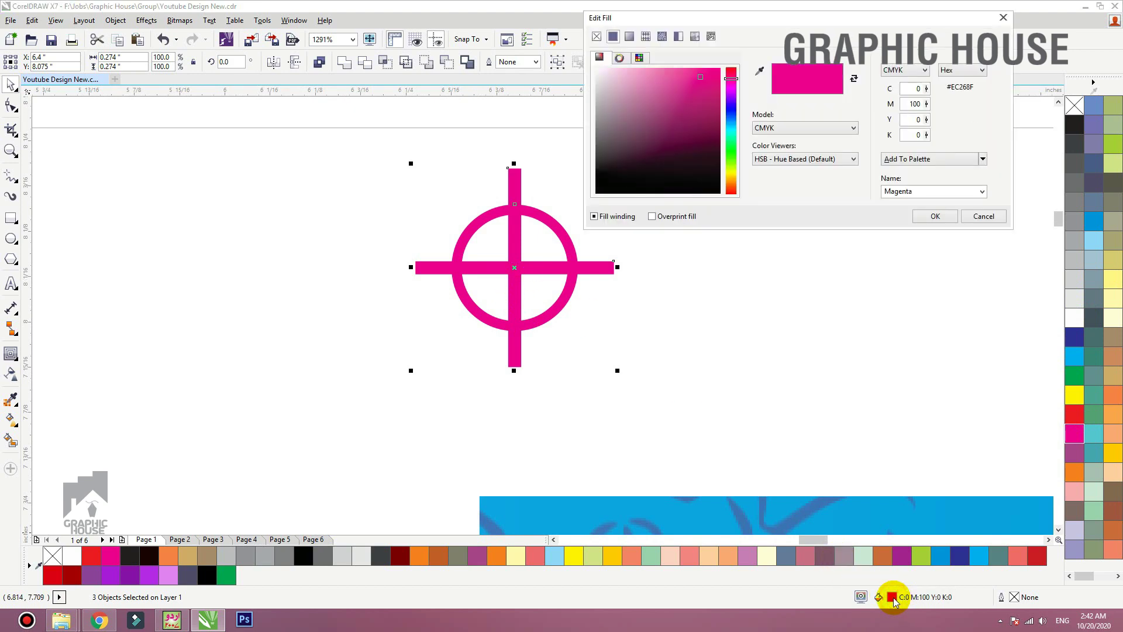
left_click(916, 88)
type("100")
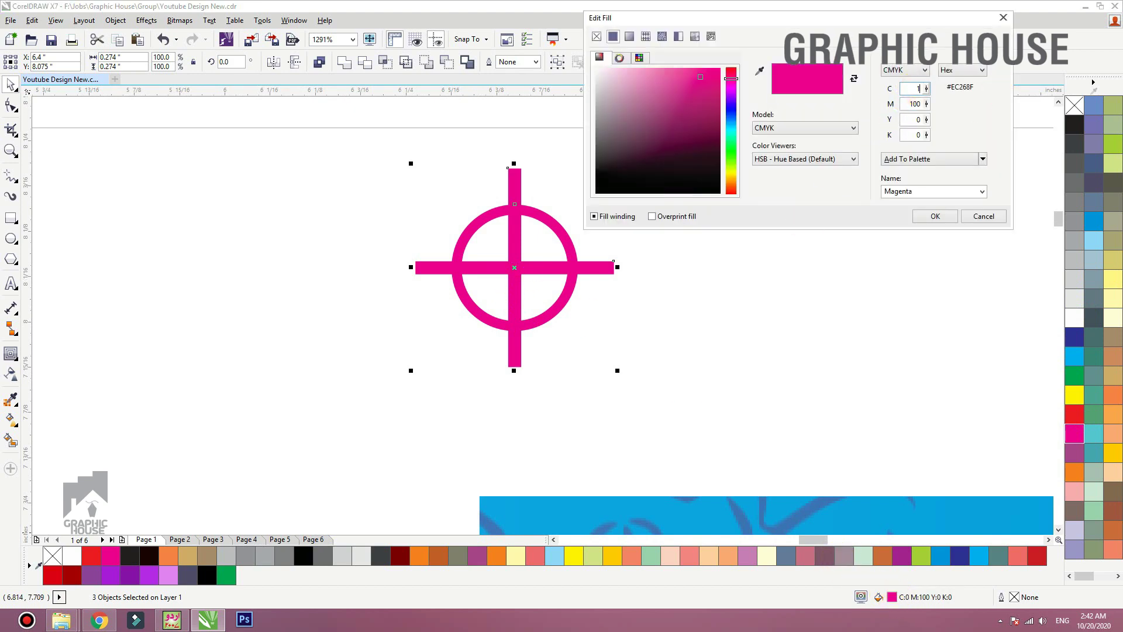
key("Tab")
key("Tab")
key("Tab")
type("1")
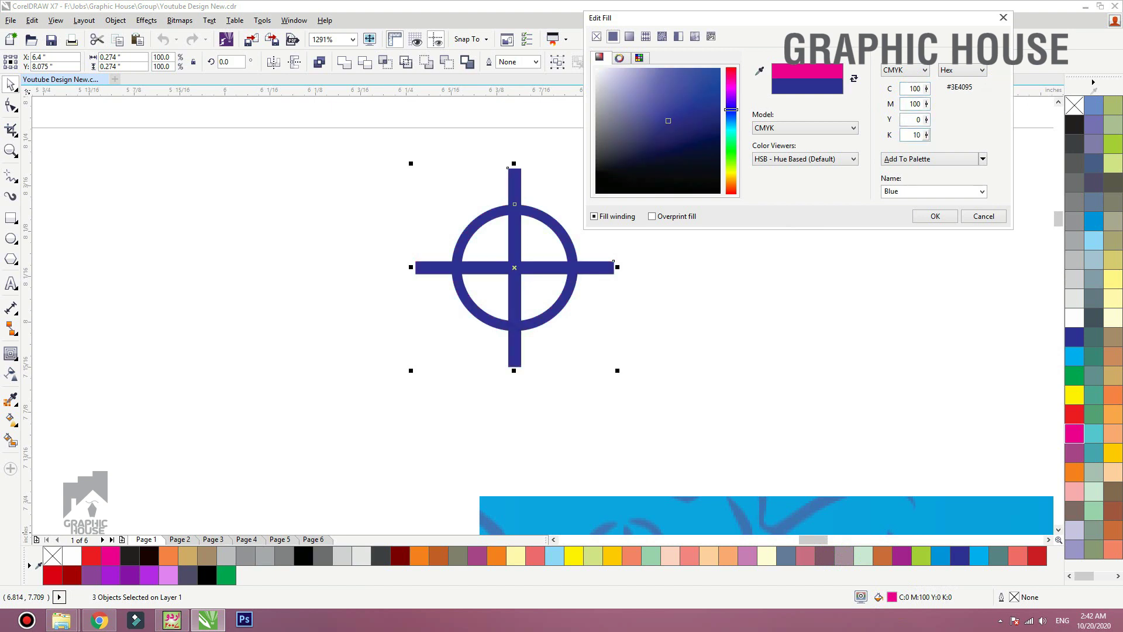
key("shift+Tab")
type("100")
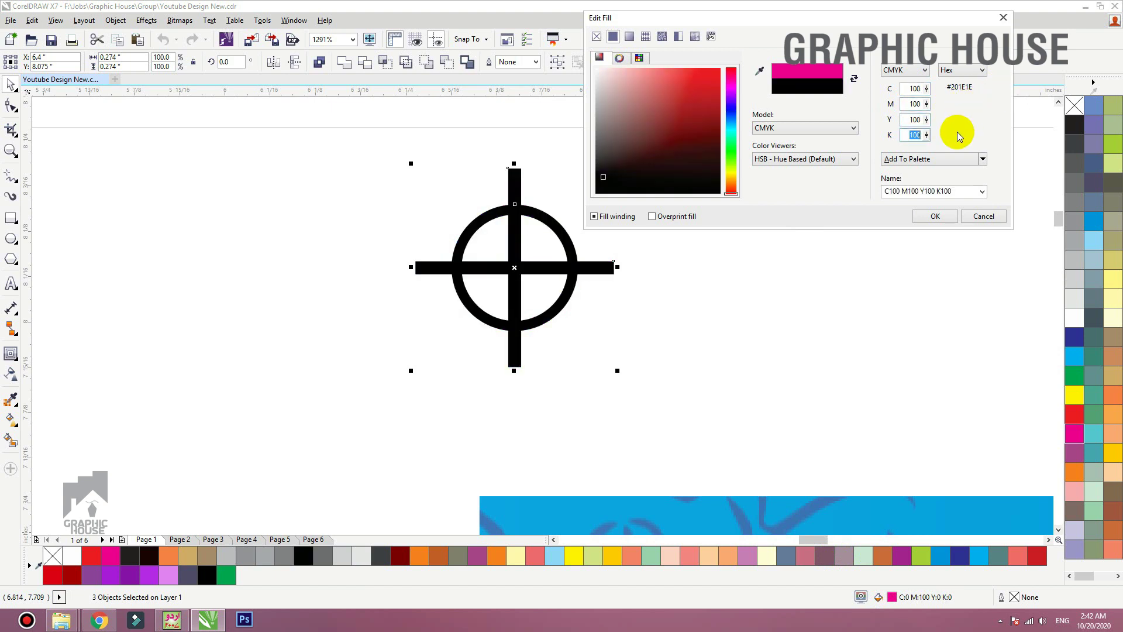
left_click(912, 158)
left_click(934, 216)
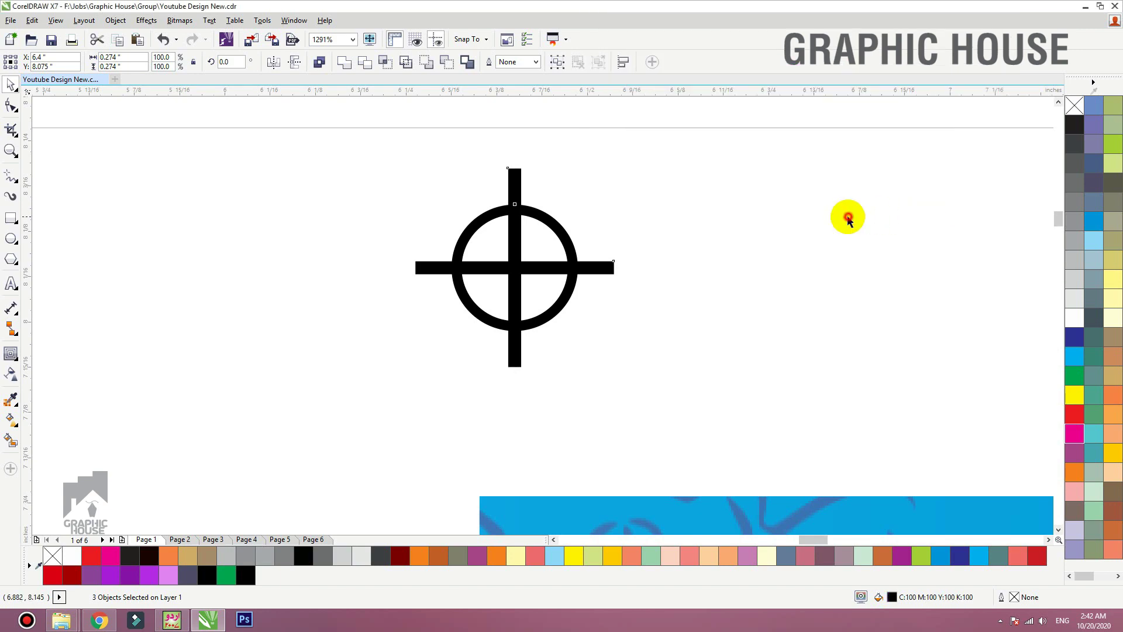
Step: Preview the first four CMYK separation plates to check the registration mark on each, and close the print preview
scroll(499, 231, "down", 7)
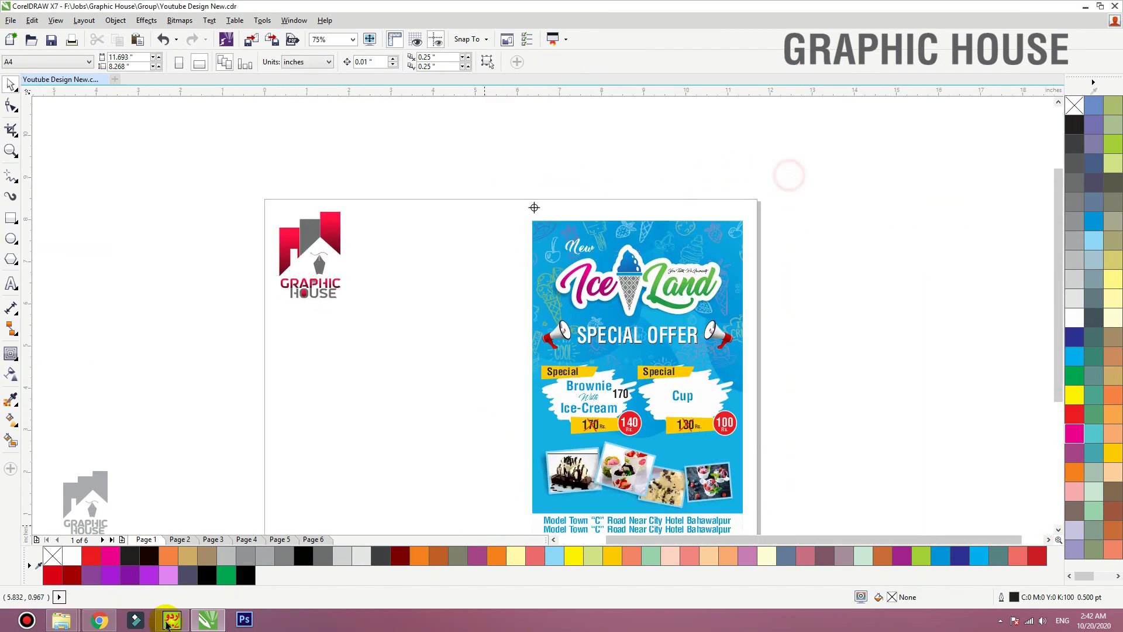
key("ctrl+a")
key("shift+F2")
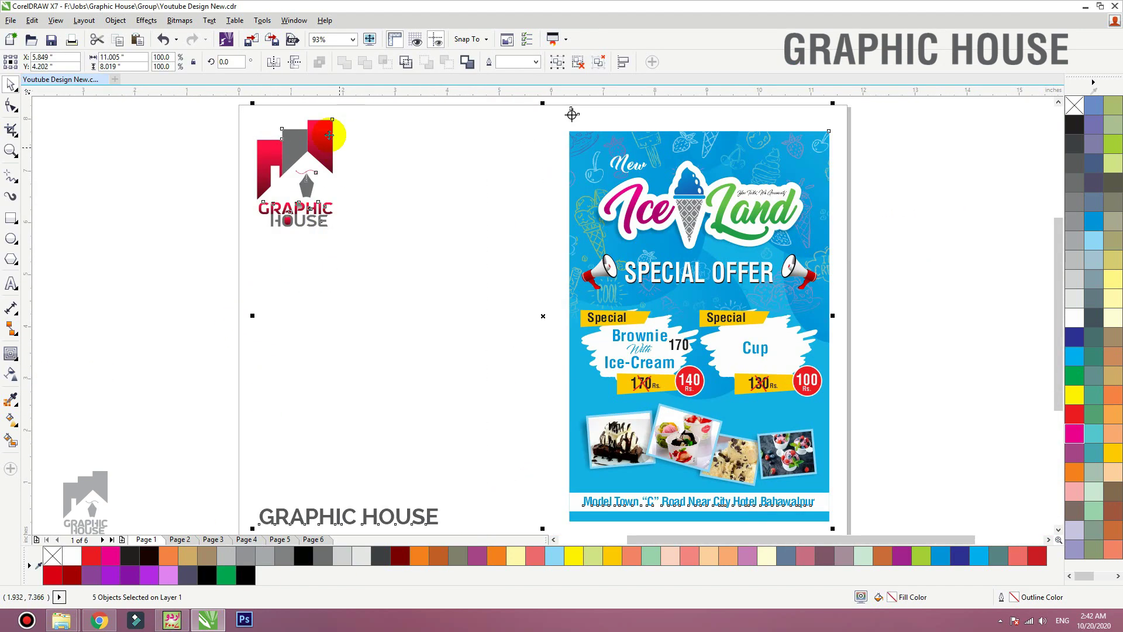
left_click(75, 40)
left_click(427, 429)
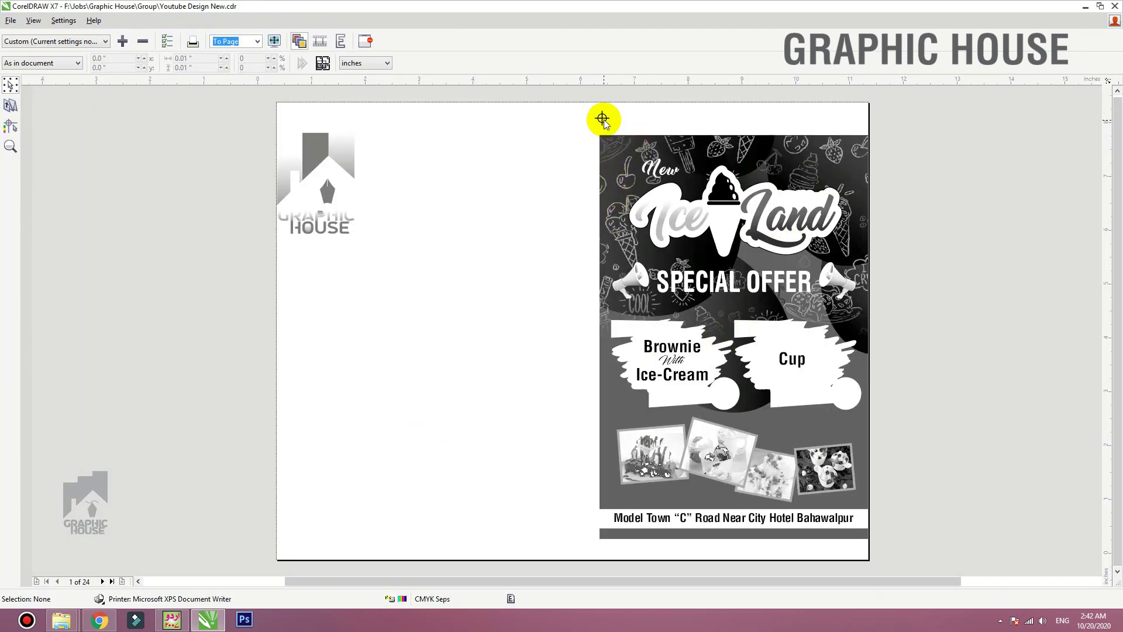
left_click(102, 581)
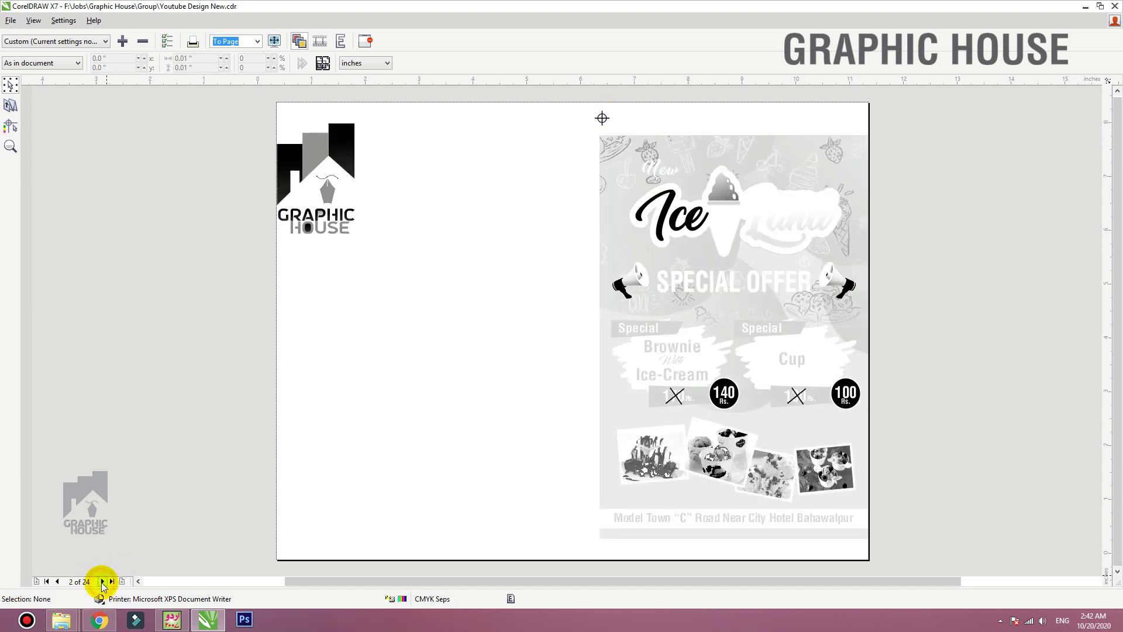
left_click(102, 581)
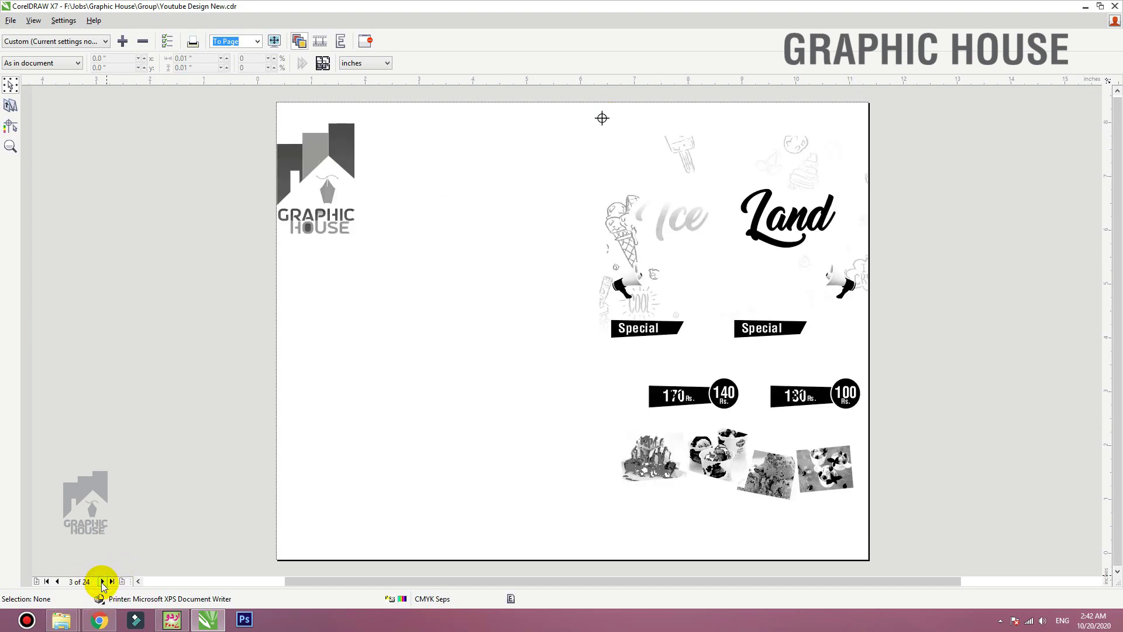
left_click(102, 582)
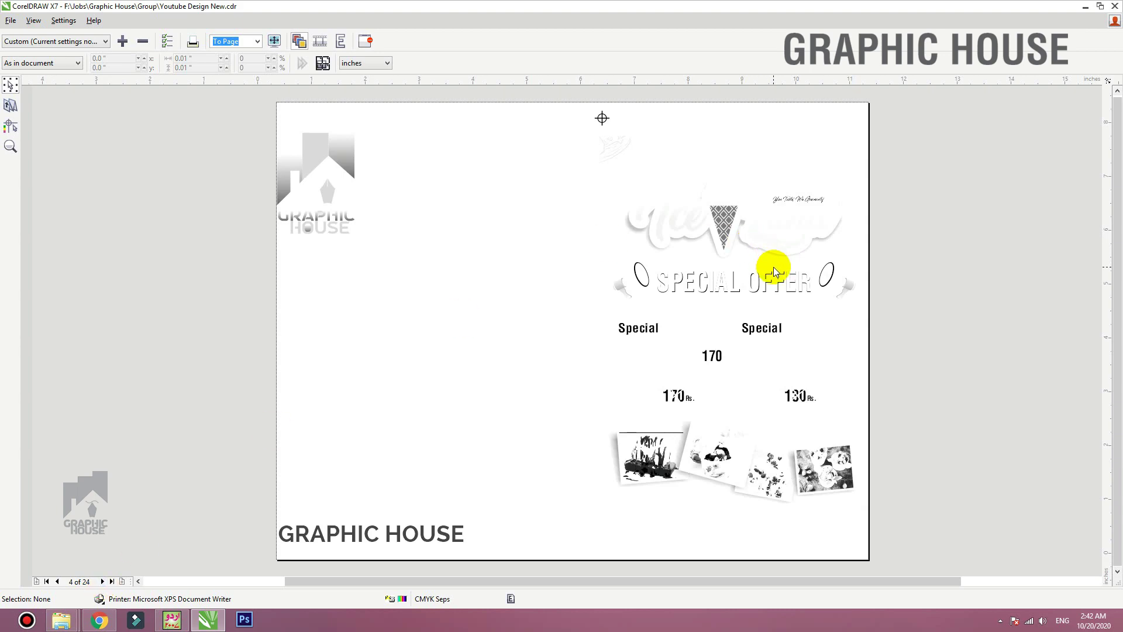
left_click(365, 41)
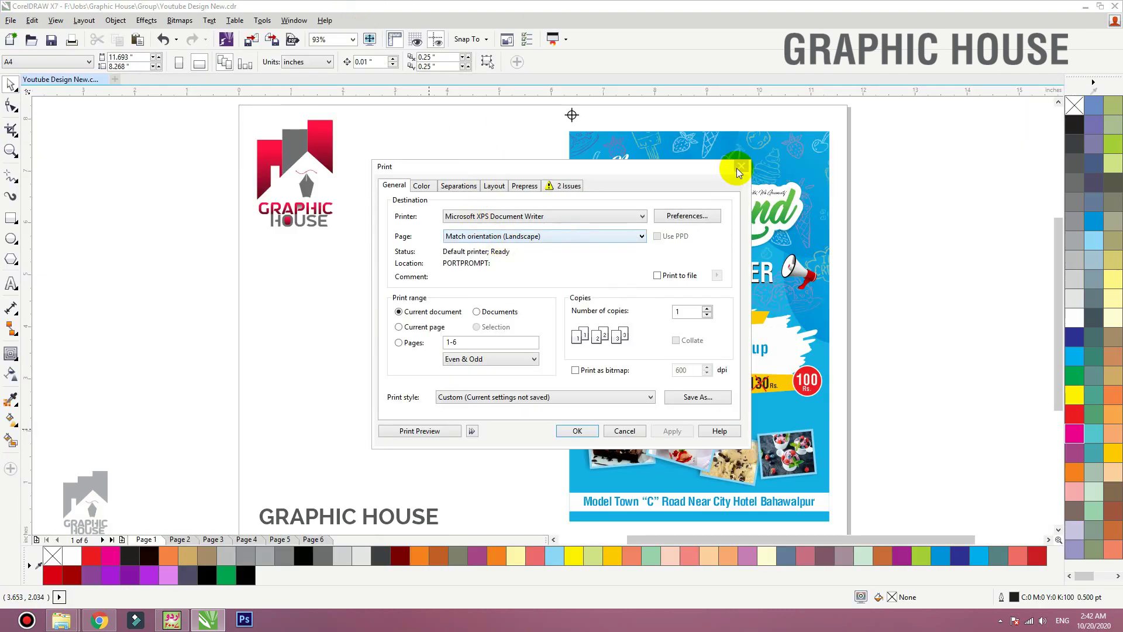
left_click(738, 168)
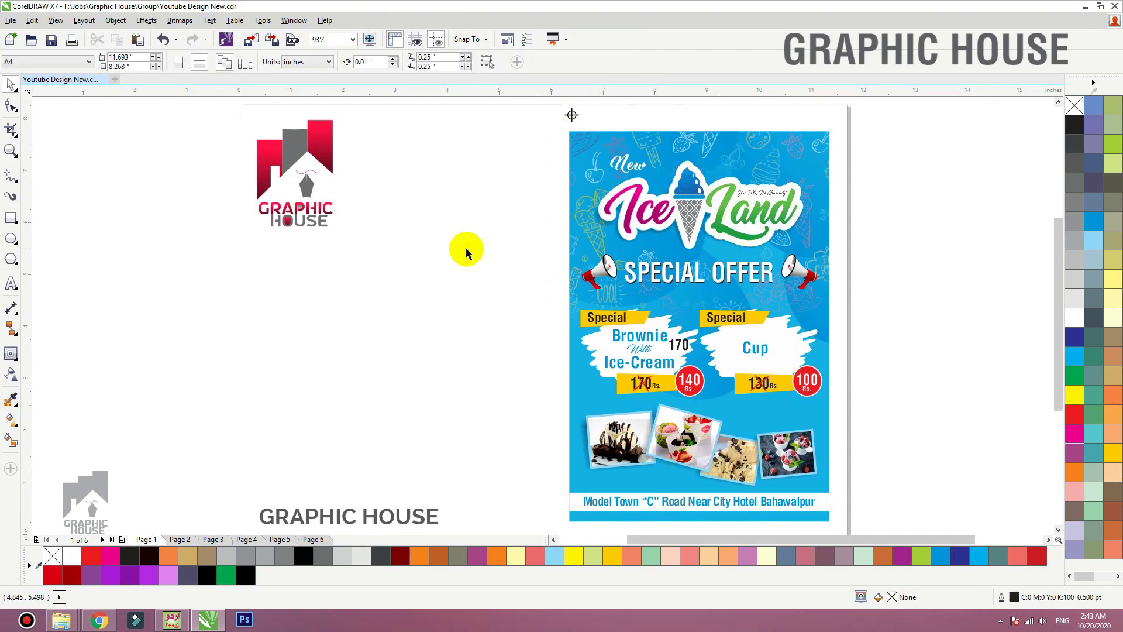
Step: Add a copy of the registration mark about an inch to its left, fill it magenta and group its parts
scroll(577, 143, "up", 1)
scroll(476, 247, "up", 1)
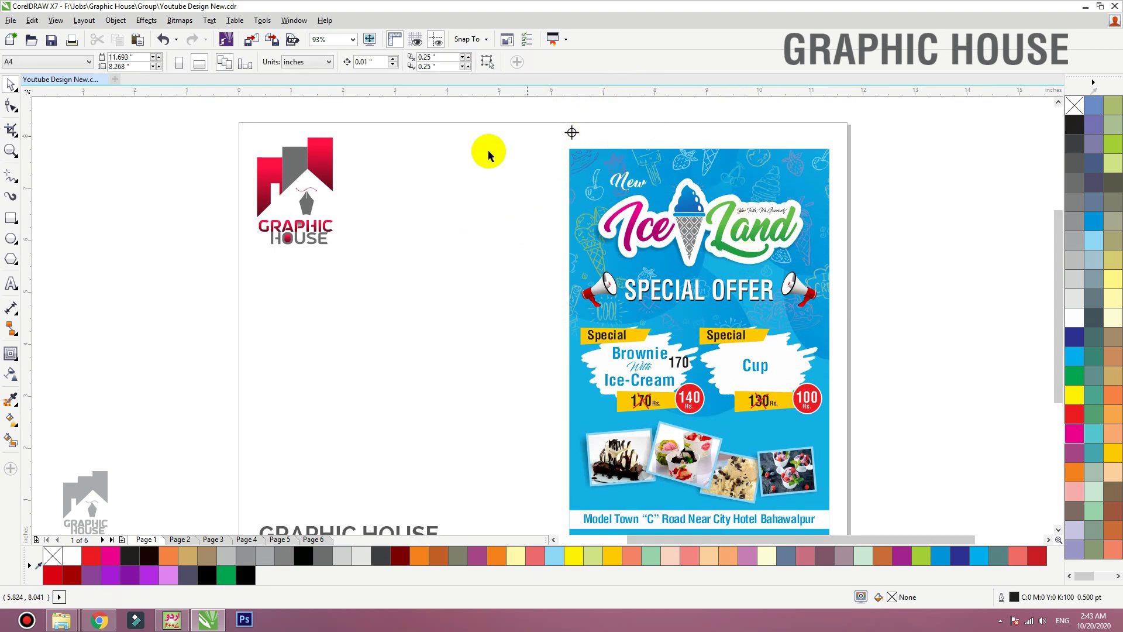
left_click_drag(509, 155, 591, 106)
key("shift+F2")
scroll(489, 234, "down", 4)
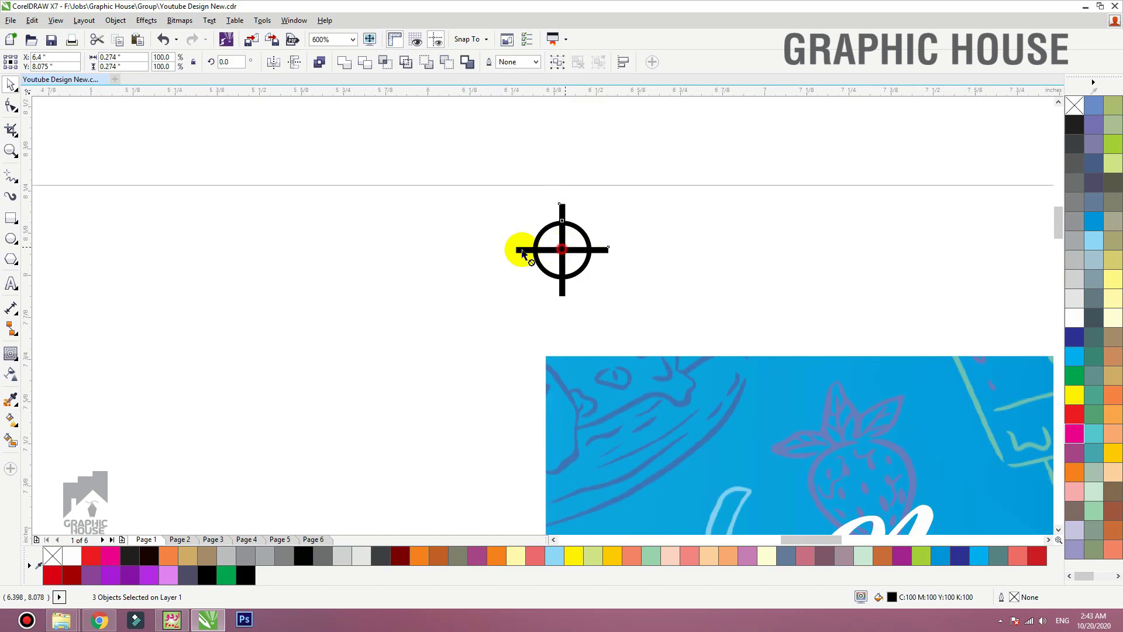
left_click_drag(518, 250, 204, 250)
left_click_drag(1075, 434, 208, 257)
key("ctrl+g")
scroll(206, 252, "down", 2)
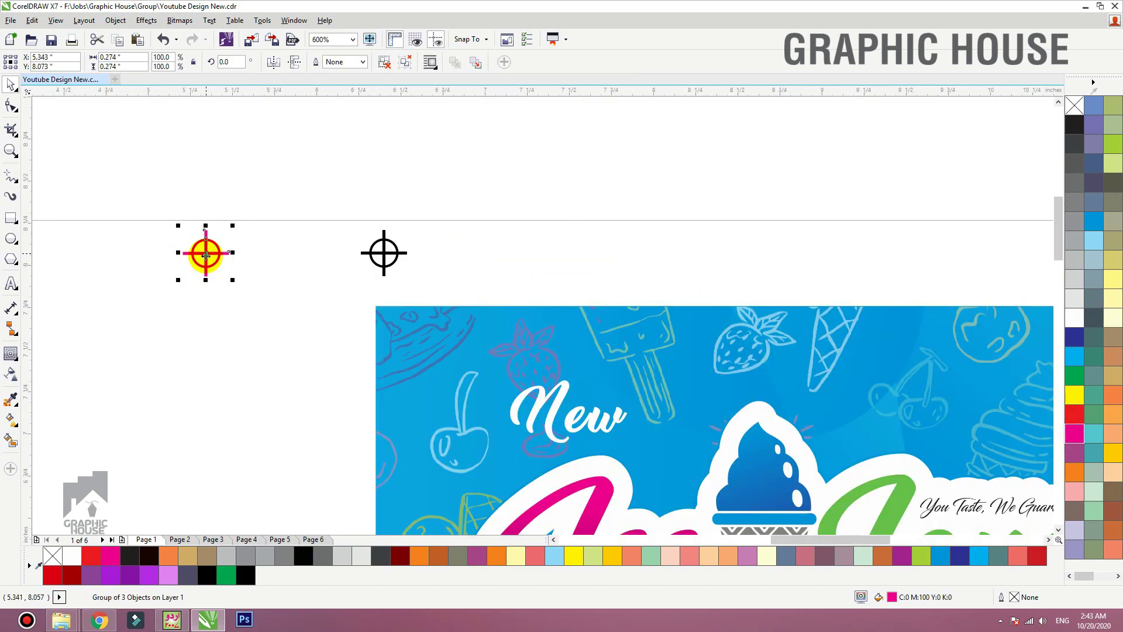
Step: Add a yellow-filled copy of the magenta mark and lay it over the magenta one with a slight offset
left_click_drag(206, 255, 205, 323)
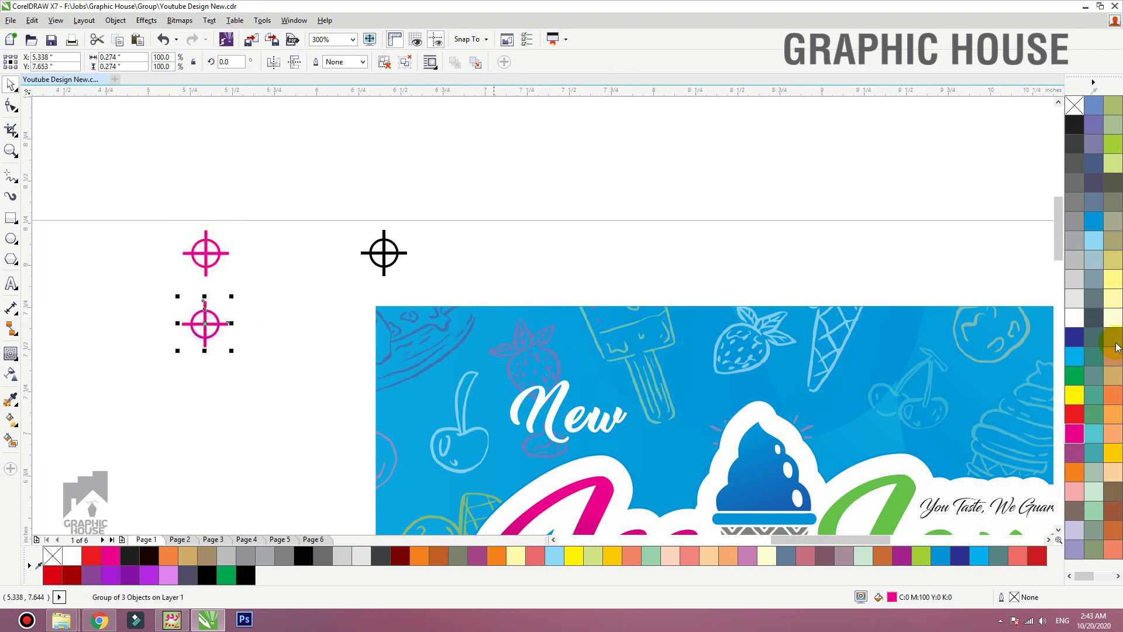
left_click_drag(435, 236, 110, 346)
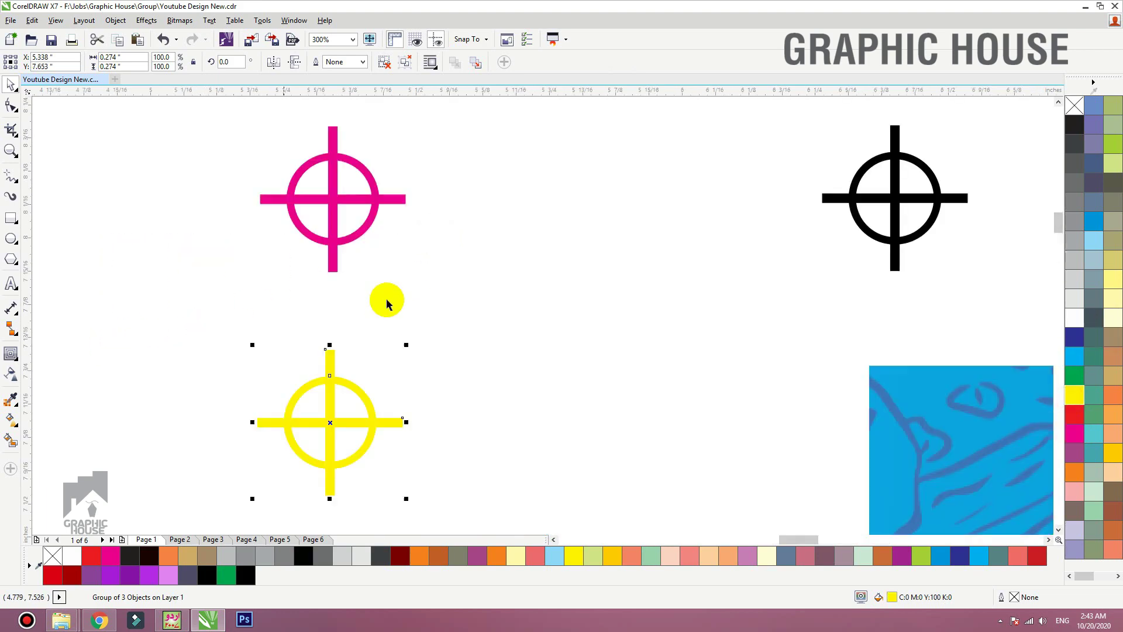
left_click_drag(331, 376, 336, 146)
scroll(444, 143, "up", 3)
left_click_drag(503, 264, 511, 268)
scroll(428, 272, "down", 2)
scroll(428, 272, "down", 2)
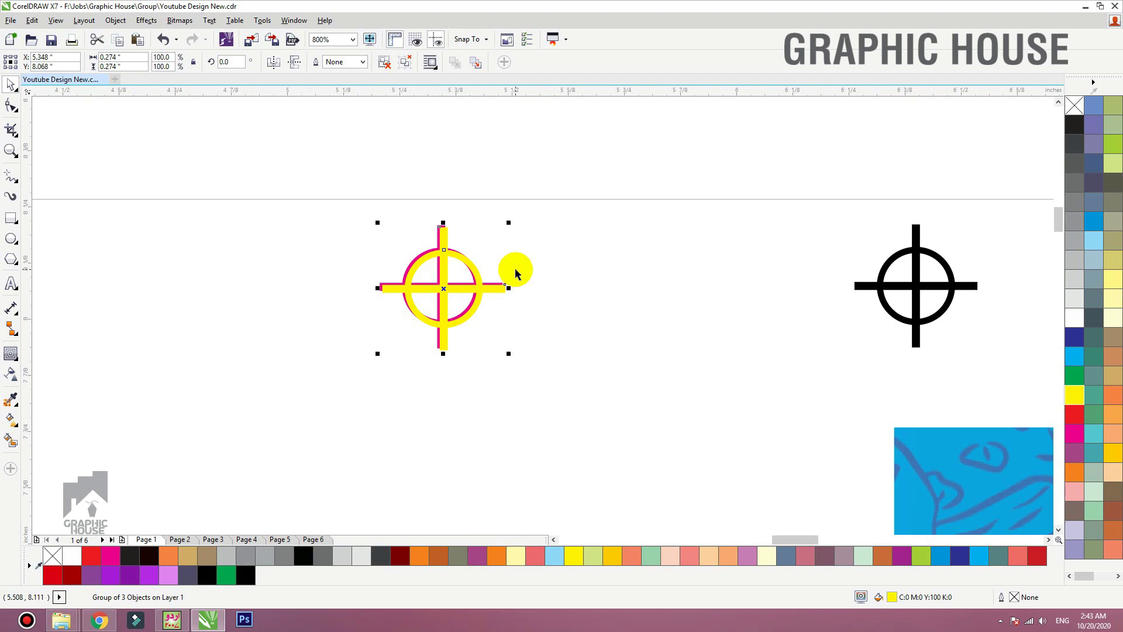
Step: Shift the yellow mark slightly up and left so that it covers the magenta mark almost exactly
key("F2")
left_click_drag(582, 210, 351, 339)
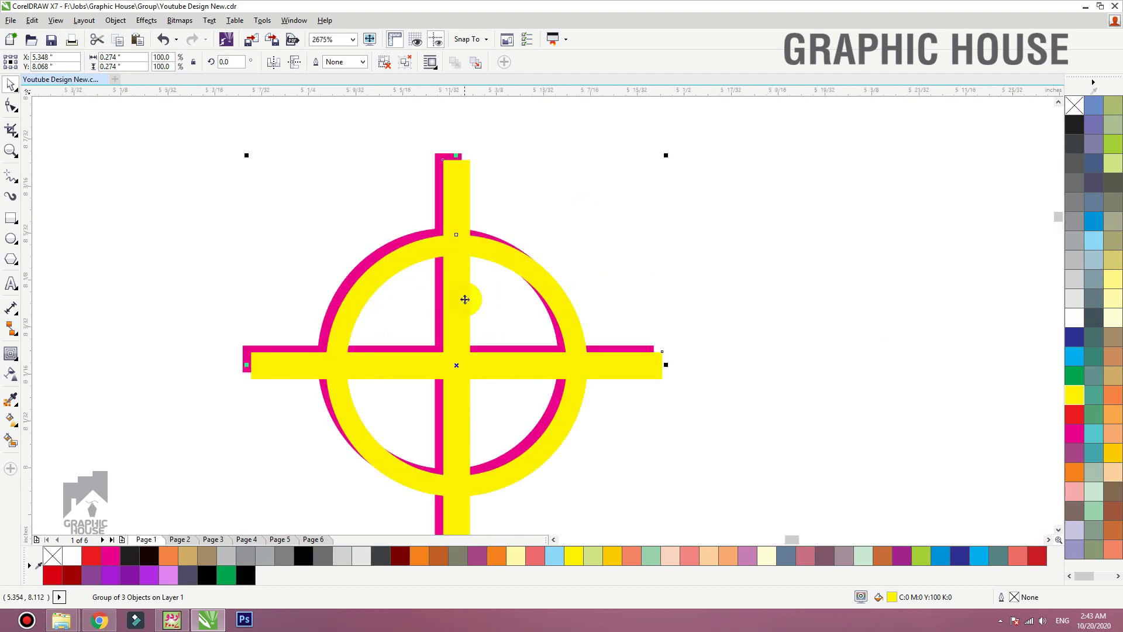
left_click_drag(464, 296, 455, 291)
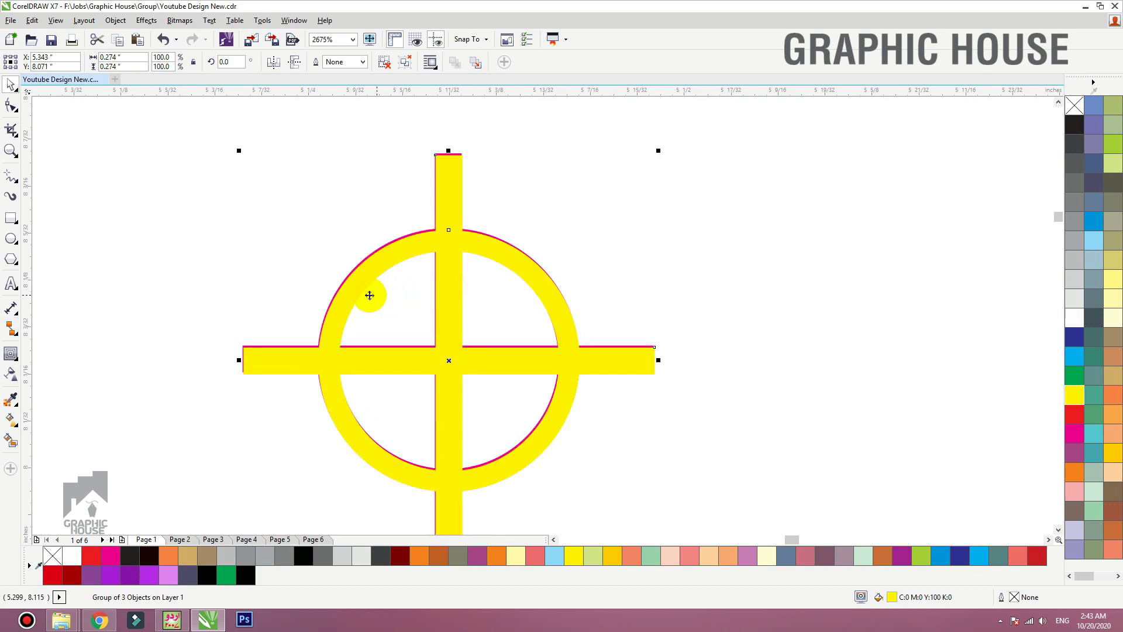
scroll(369, 292, "down", 4)
left_click_drag(744, 315, 377, 450)
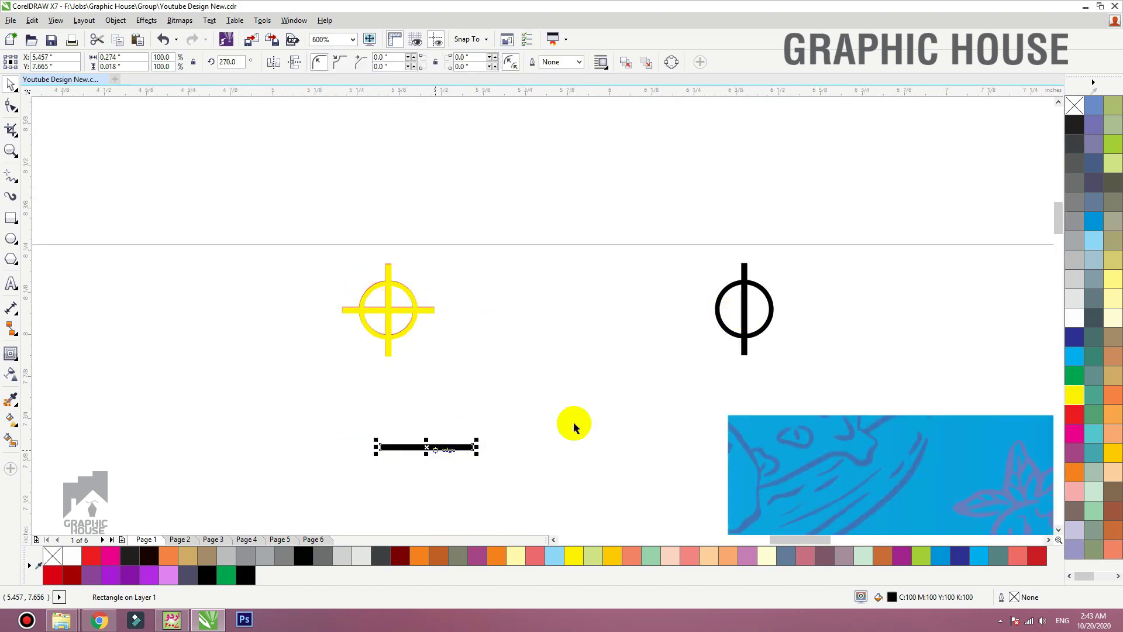
key("ctrl+z")
Step: Add a cyan-filled copy of the black registration mark and align its centre with the yellow mark
left_click_drag(758, 322, 433, 434)
left_click(1072, 360)
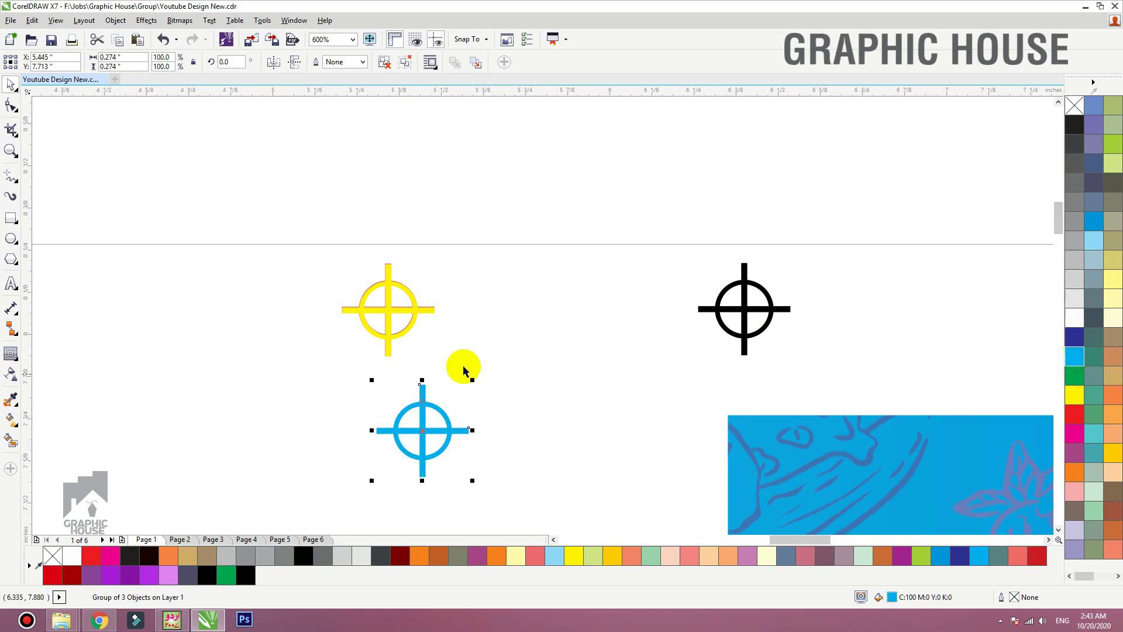
left_click(409, 319, "shift")
key("c")
key("e")
Step: Shift the cyan mark slightly below the yellow one and undo the move
left_click(409, 318)
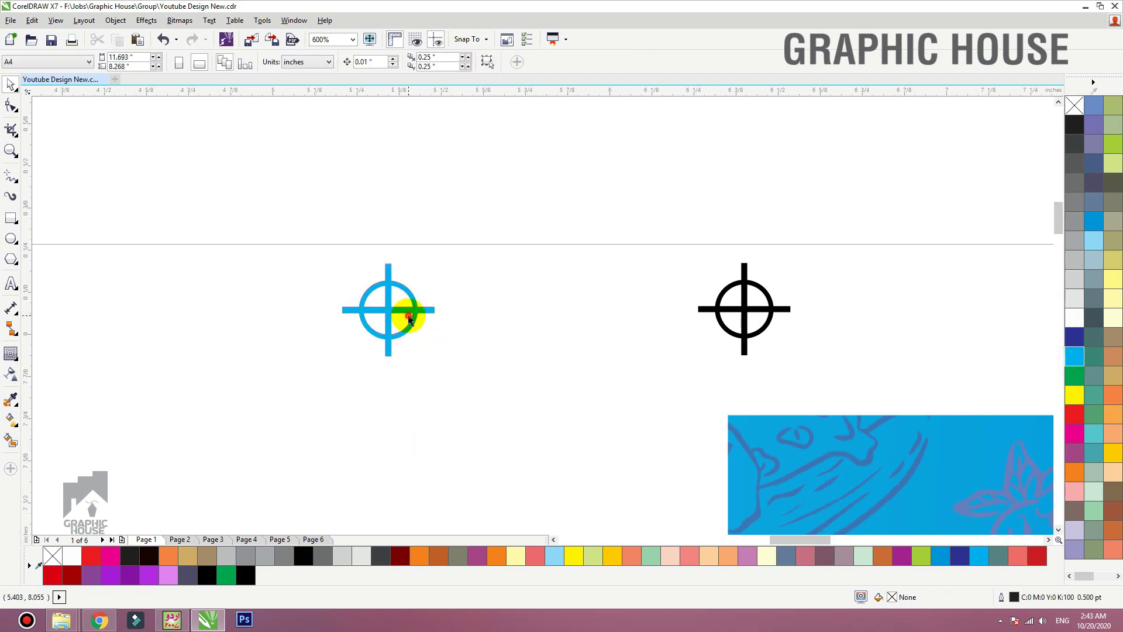
left_click(415, 314)
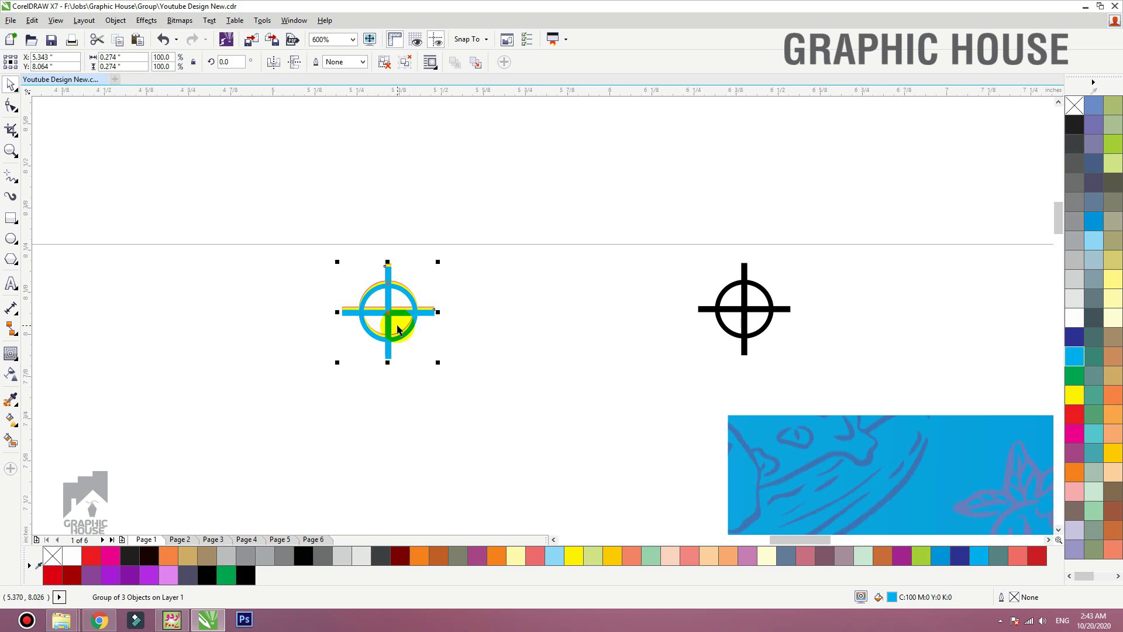
key("ctrl+z")
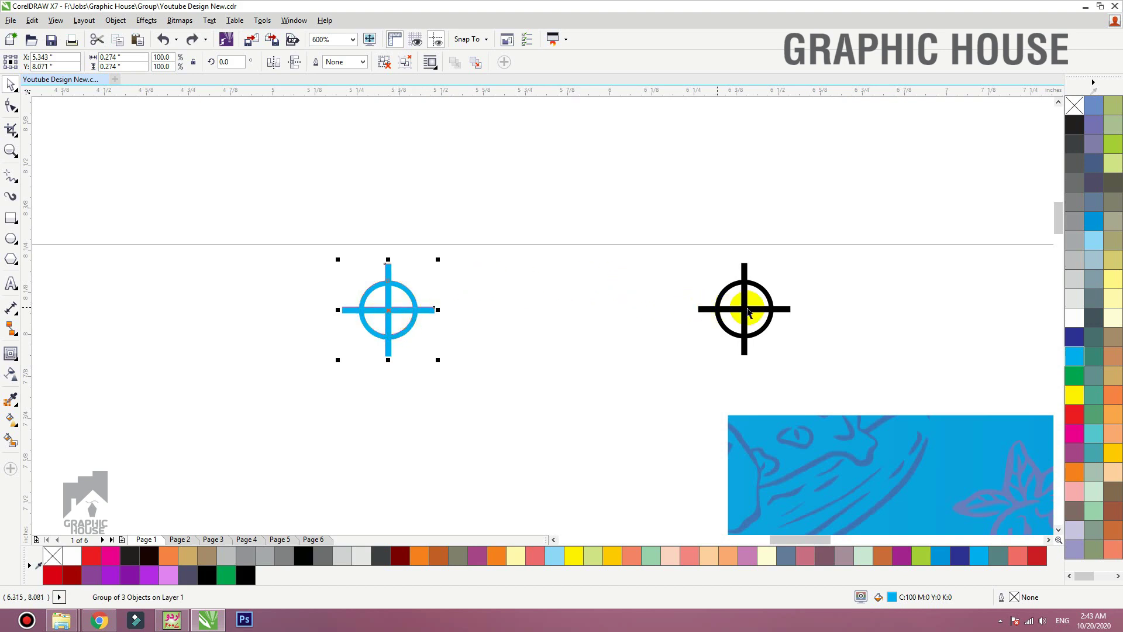
Step: Add a copy of the black registration mark and align its centre with the cyan mark
left_click_drag(742, 306, 600, 313)
left_click(431, 307, "shift")
key("e")
key("c")
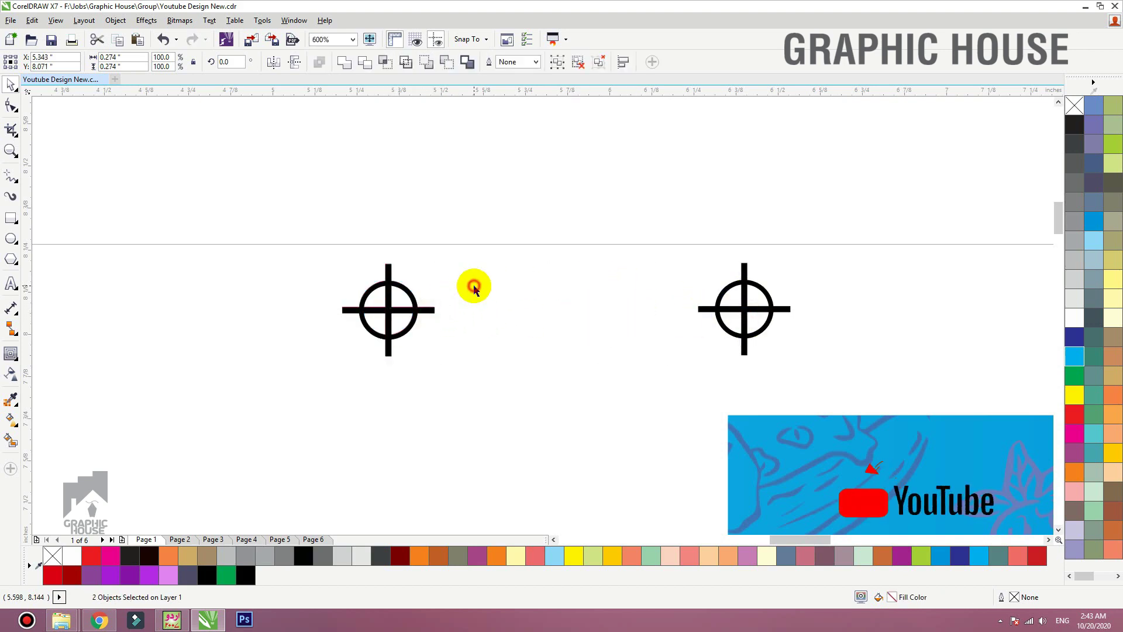
Step: Examine the stacked registration marks up close, try shifting the flyer artwork slightly and undo the shift
left_click_drag(471, 243, 271, 458)
key("shift+F2")
left_click(263, 324)
scroll(266, 292, "down", 8)
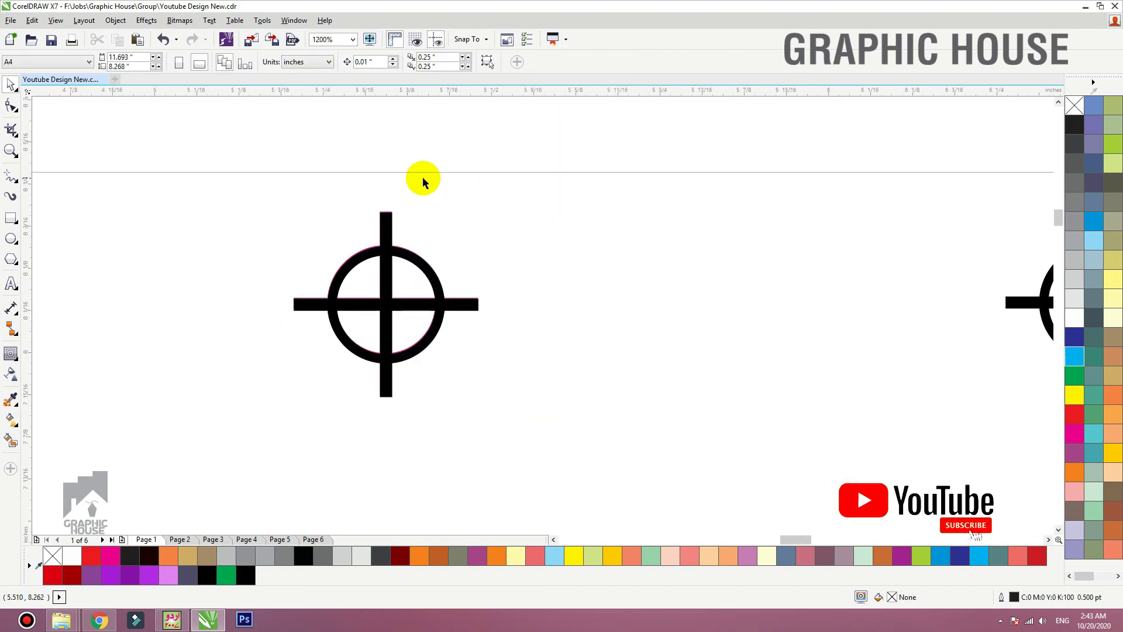
left_click_drag(701, 215, 792, 210)
key("ctrl+z")
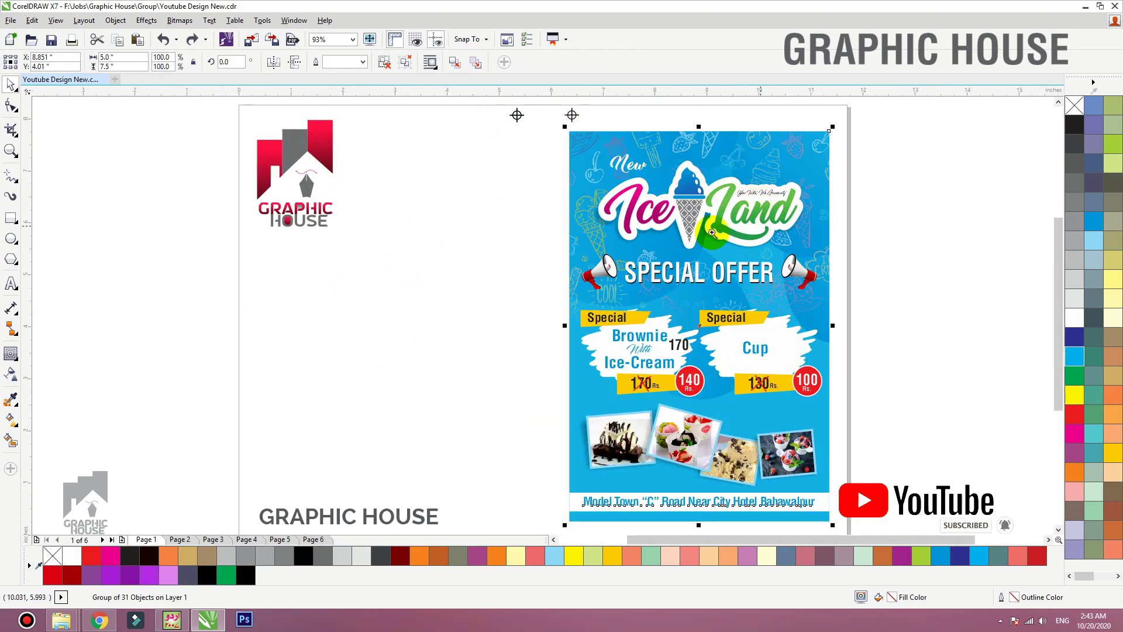
Step: Spread the black and cyan marks sideways away from the yellow one, keeping them in one horizontal row, and inspect the misalignment
scroll(441, 276, "up", 5)
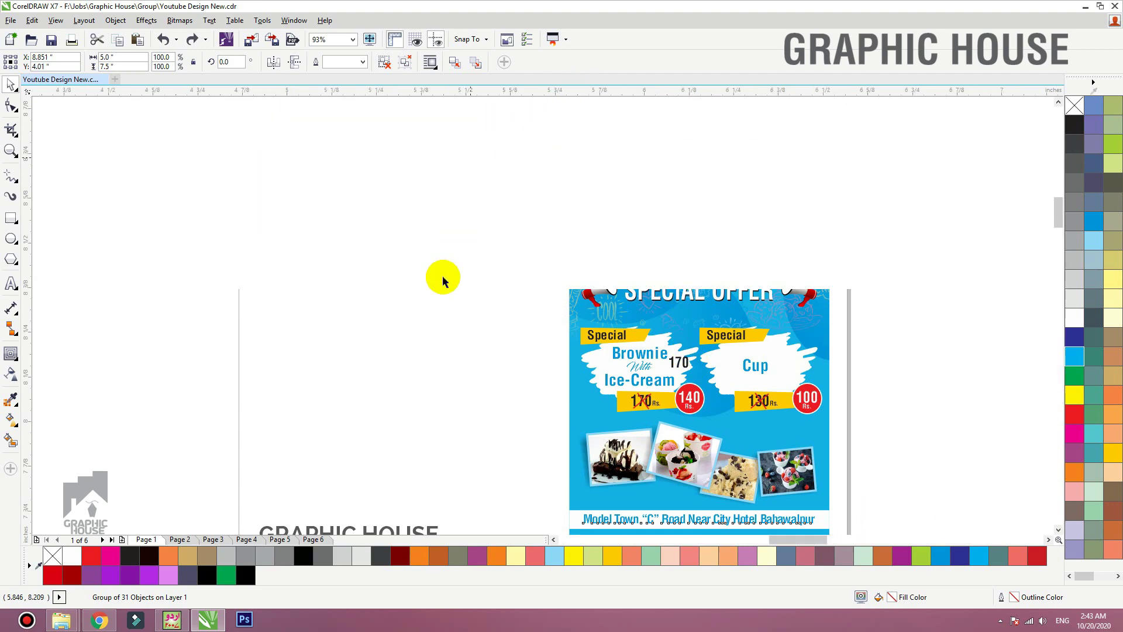
left_click_drag(401, 351, 436, 354)
left_click_drag(407, 396, 470, 397)
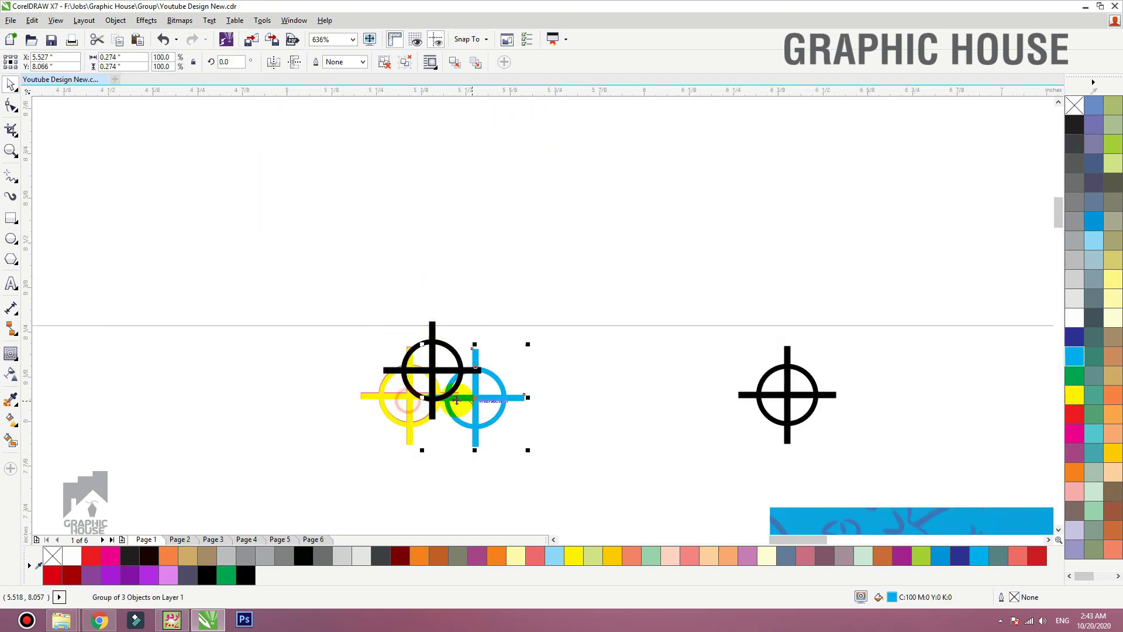
left_click_drag(646, 225, 321, 471)
key("F4")
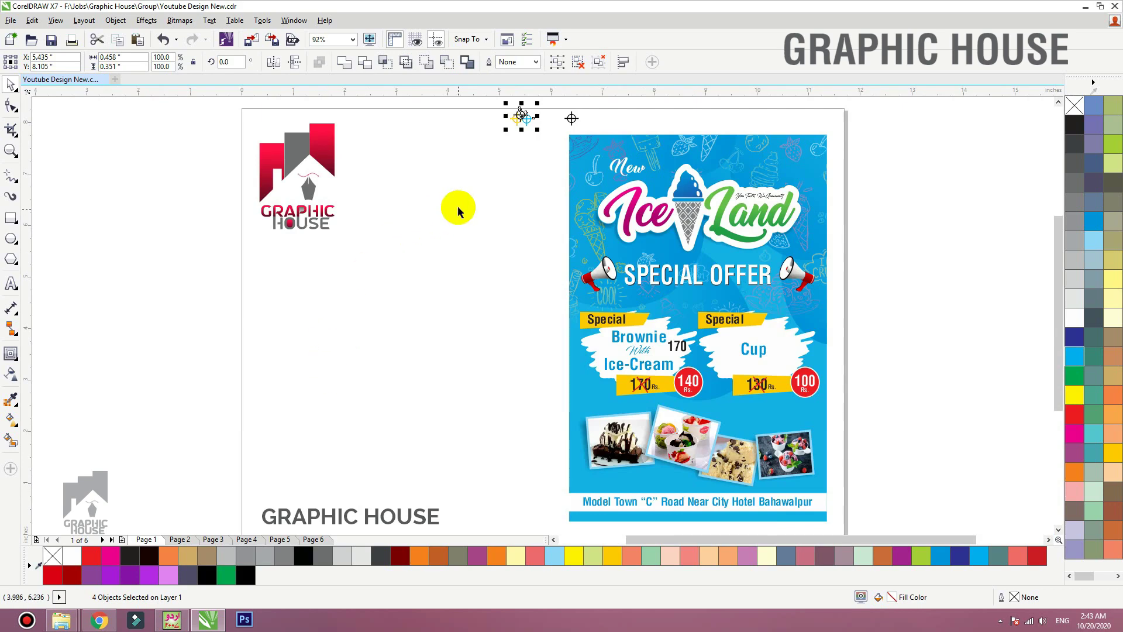
left_click(468, 257)
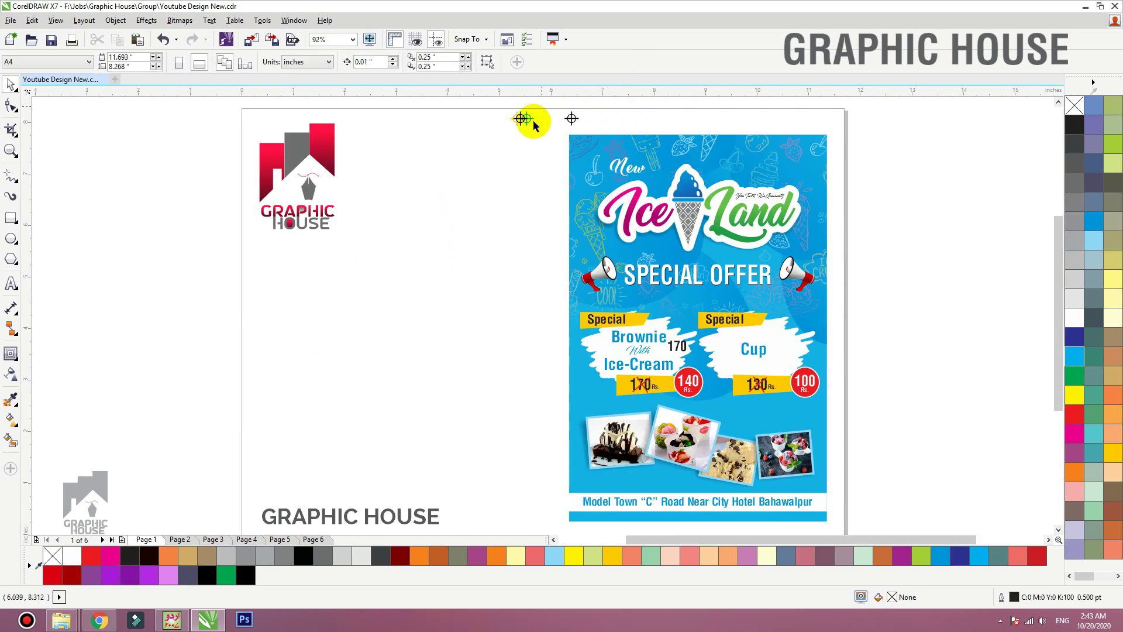
left_click_drag(561, 147, 446, 108)
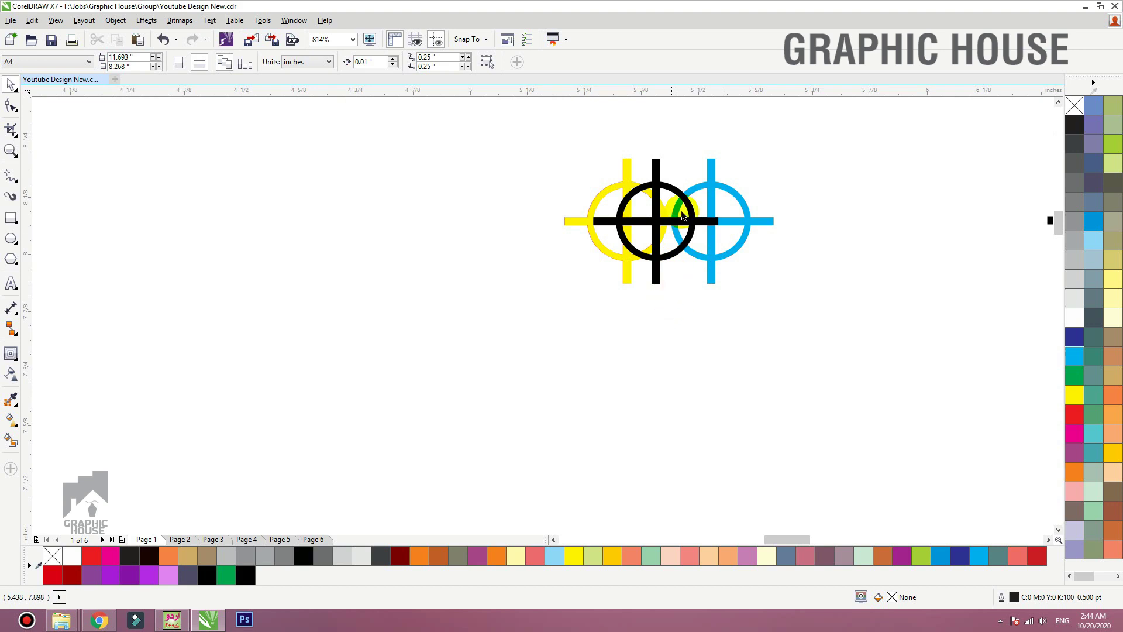
key("shift+F4")
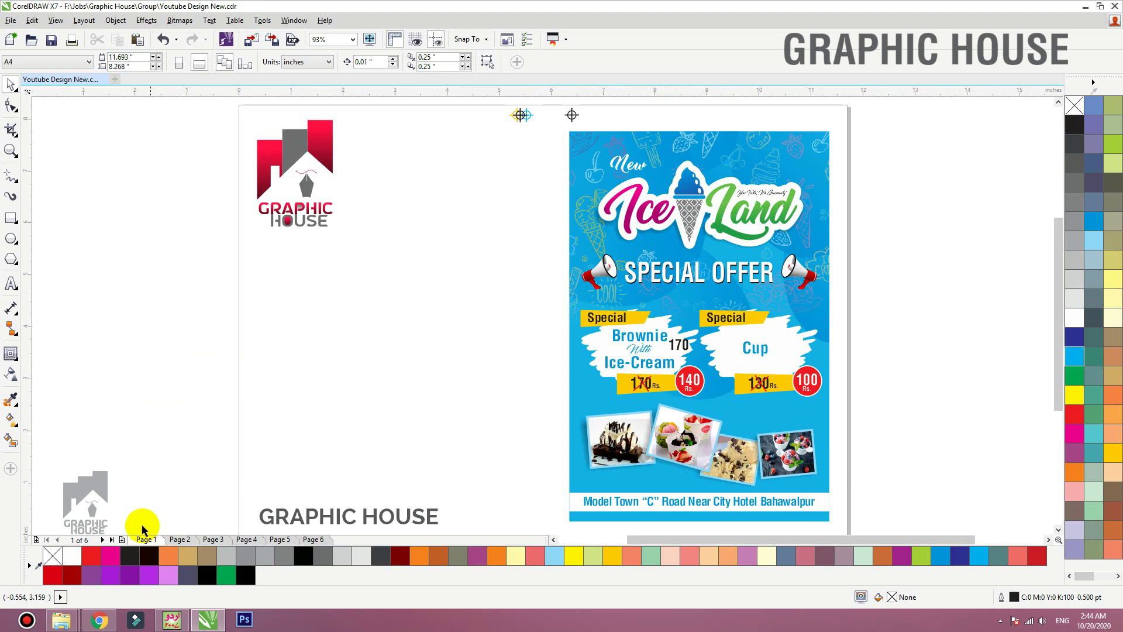
Step: Open page 2 and examine the Congratulations box with its flat template and the photo of the wooden die being hammered
left_click(168, 541)
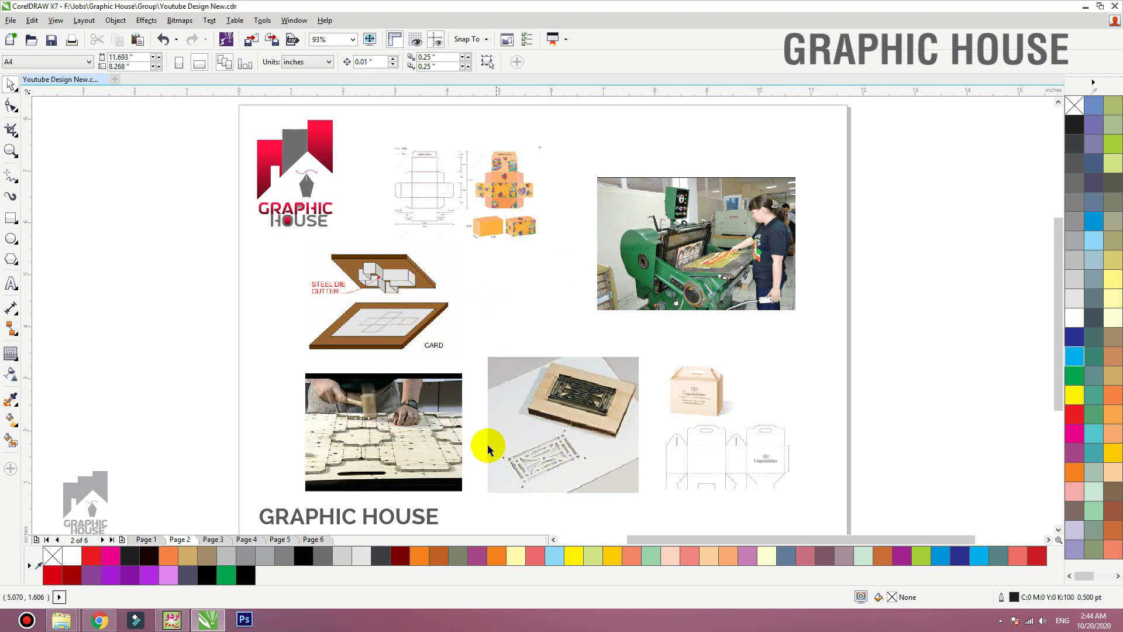
left_click(692, 386)
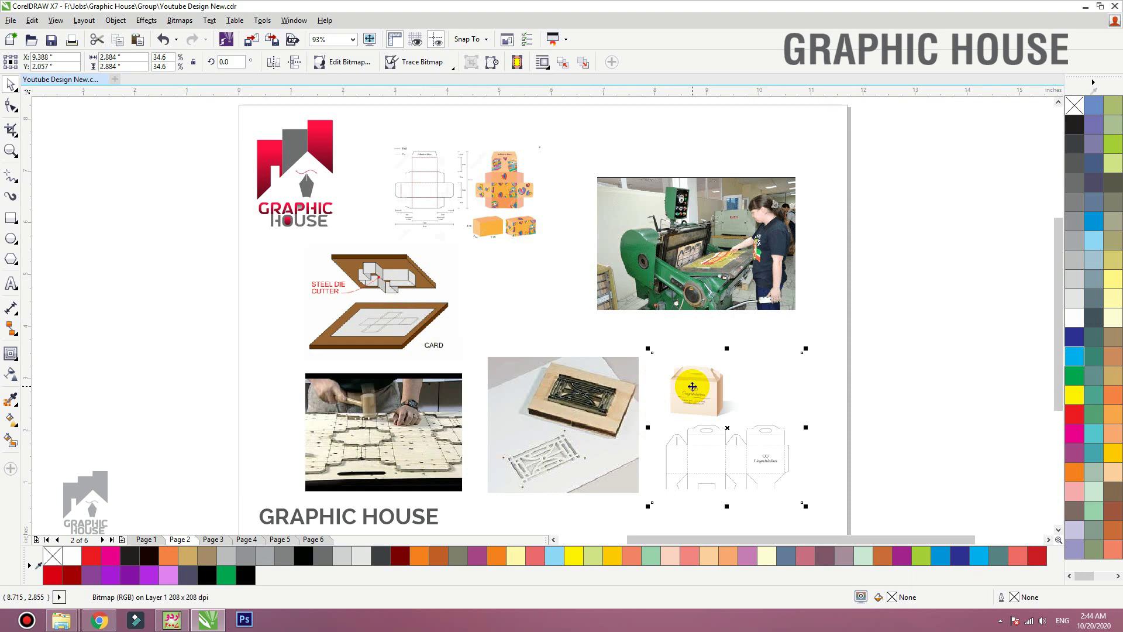
key("shift+F2")
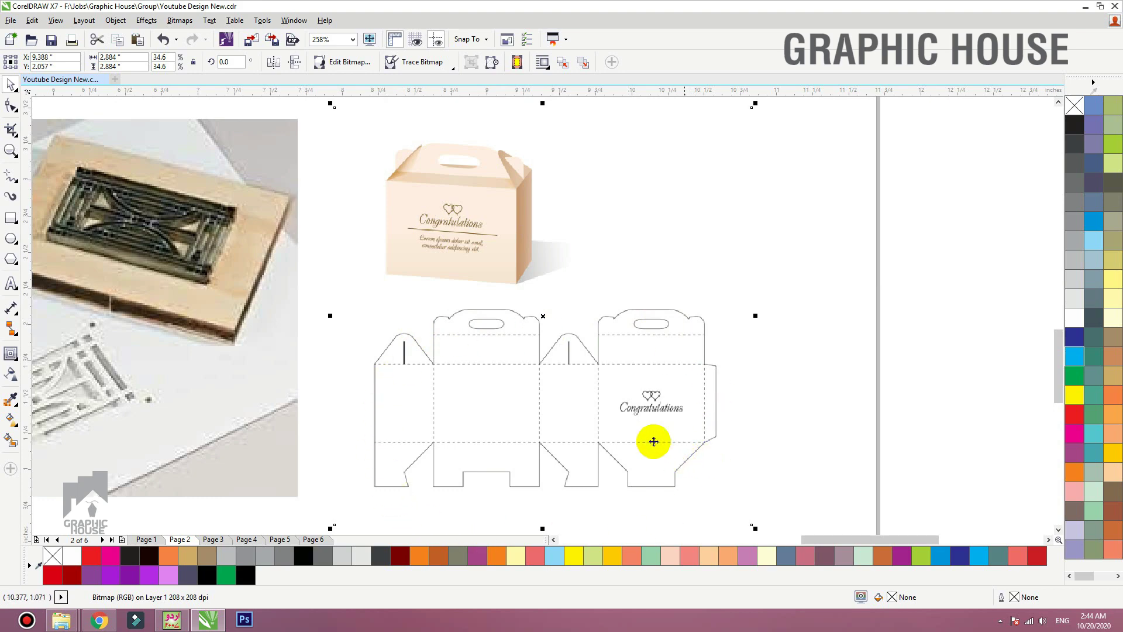
key("F4")
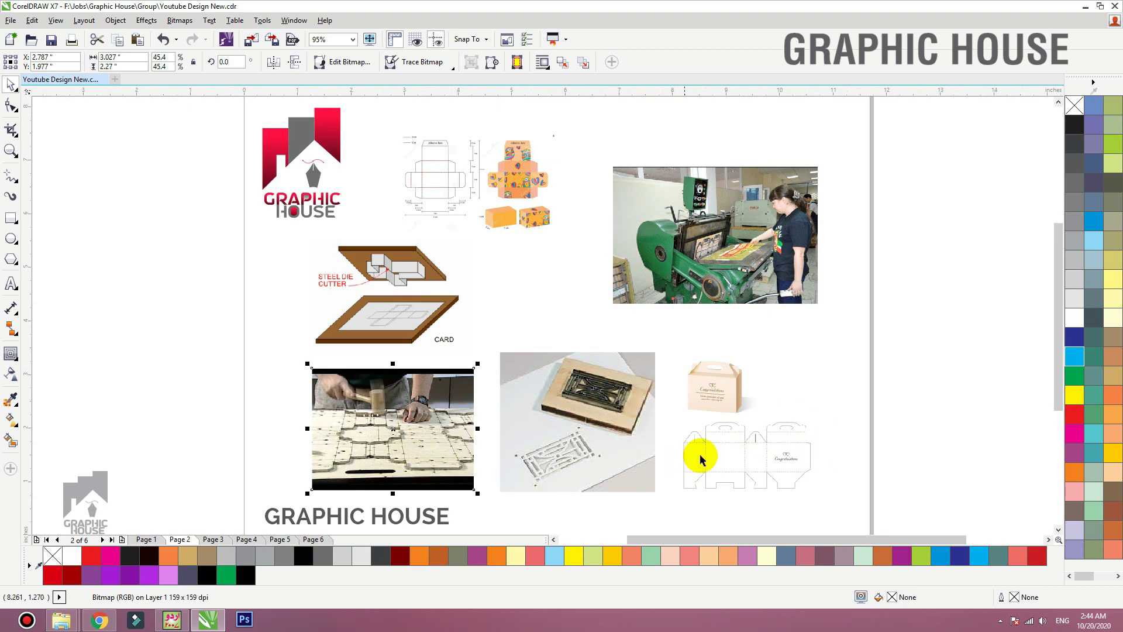
scroll(206, 506, "up", 2)
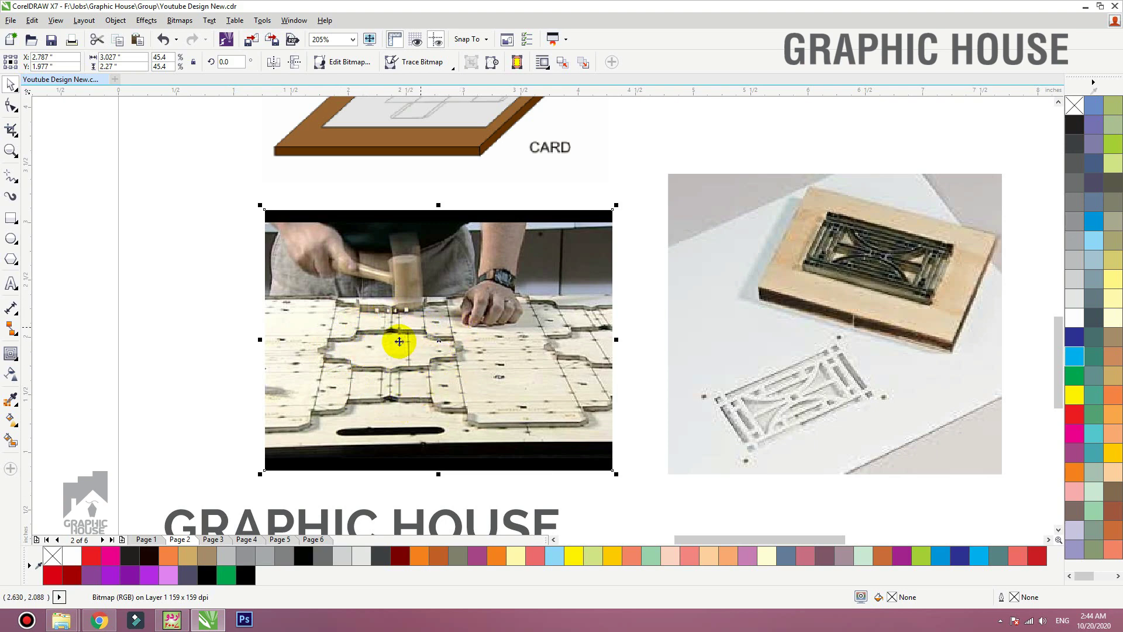
scroll(363, 396, "down", 2)
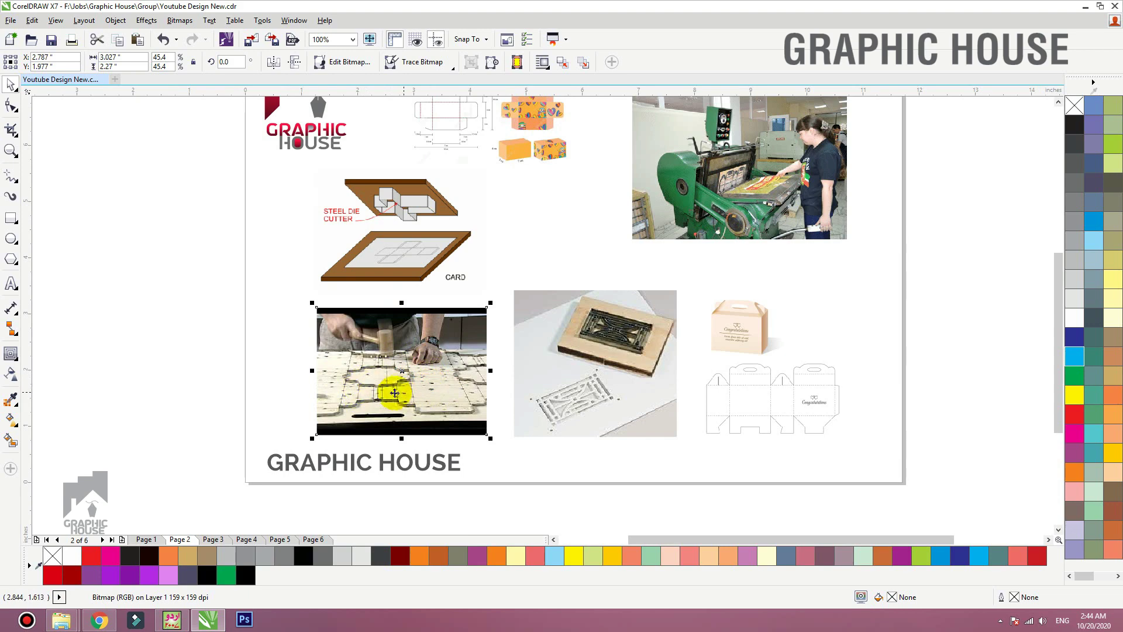
Step: Examine the steel die cutter diagram, the die-cutting machine photo and the fold and cut lines of the Congratulations box template
left_click(401, 226)
scroll(439, 278, "up", 3)
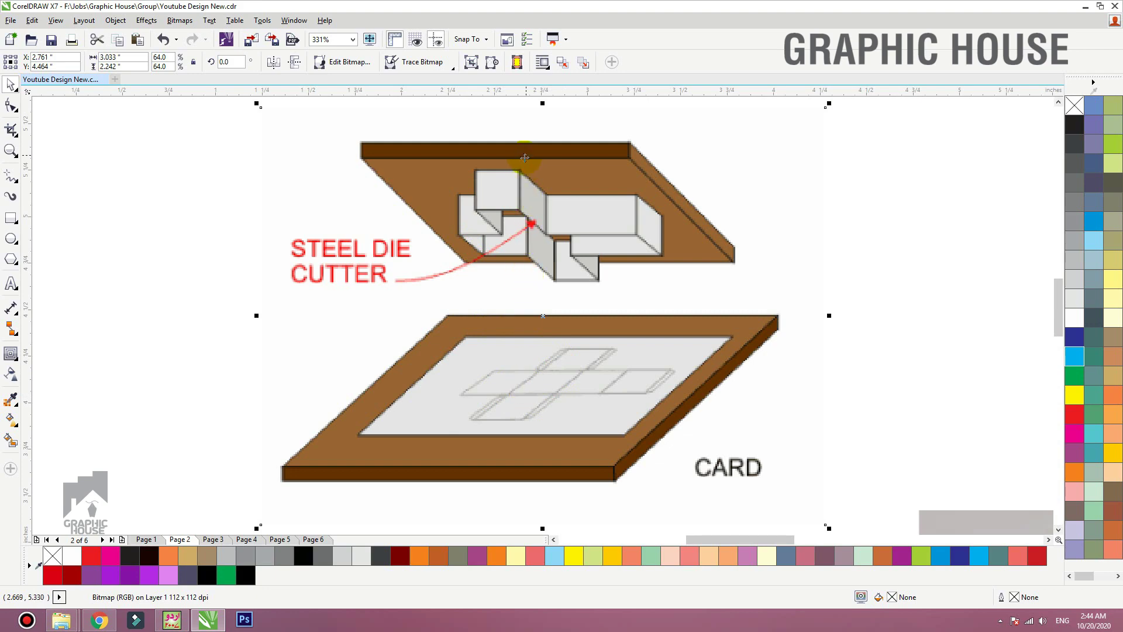
scroll(474, 403, "down", 6)
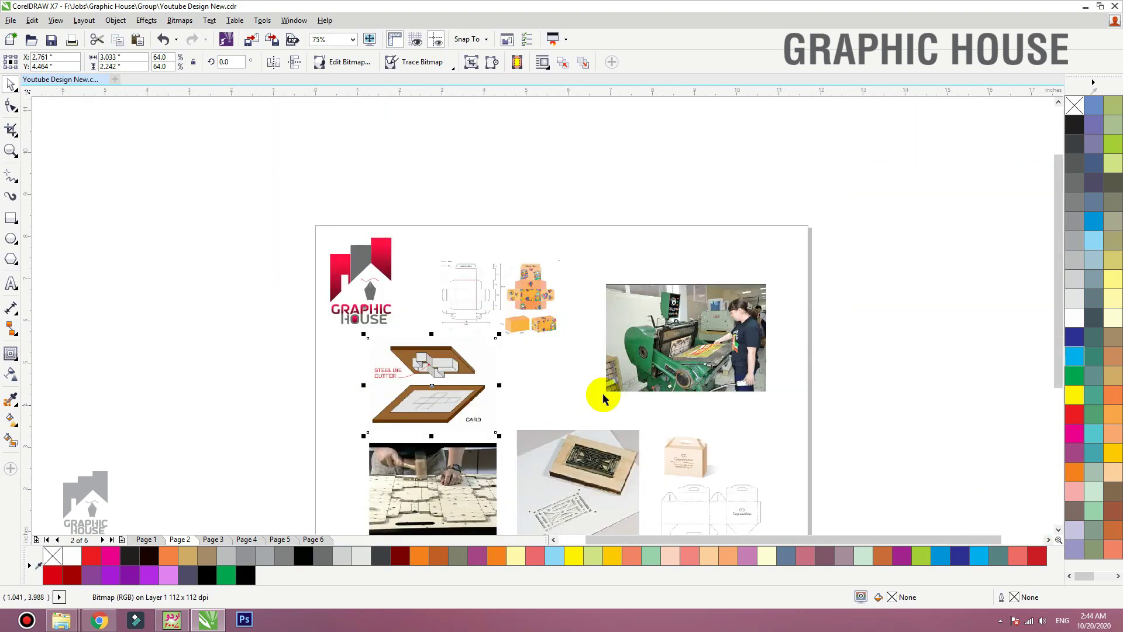
scroll(587, 327, "up", 5)
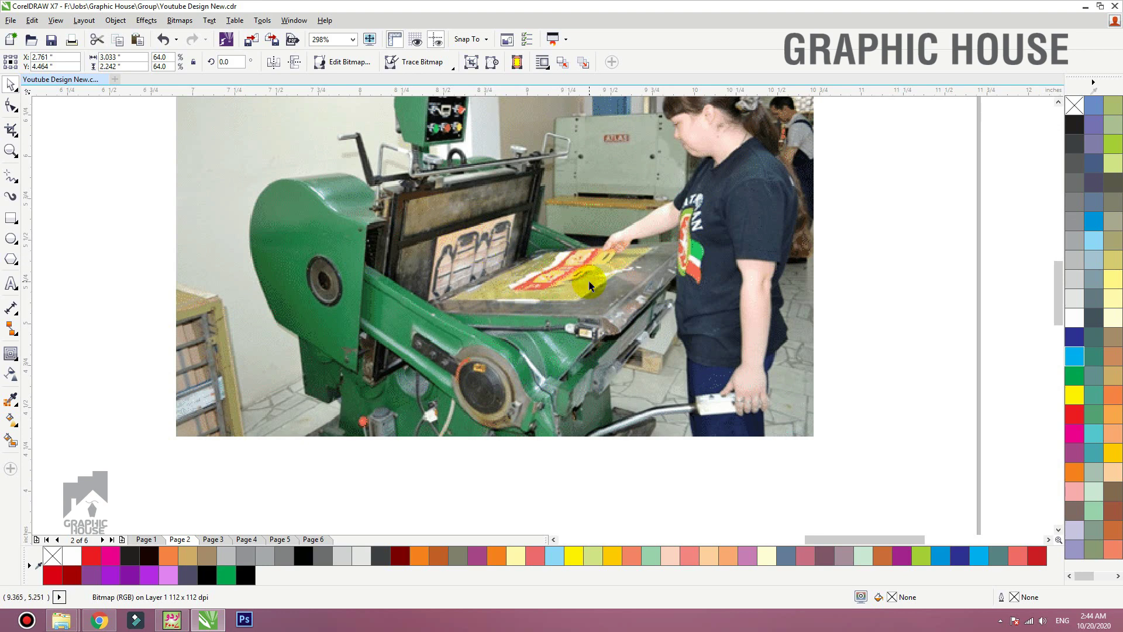
scroll(589, 269, "down", 4)
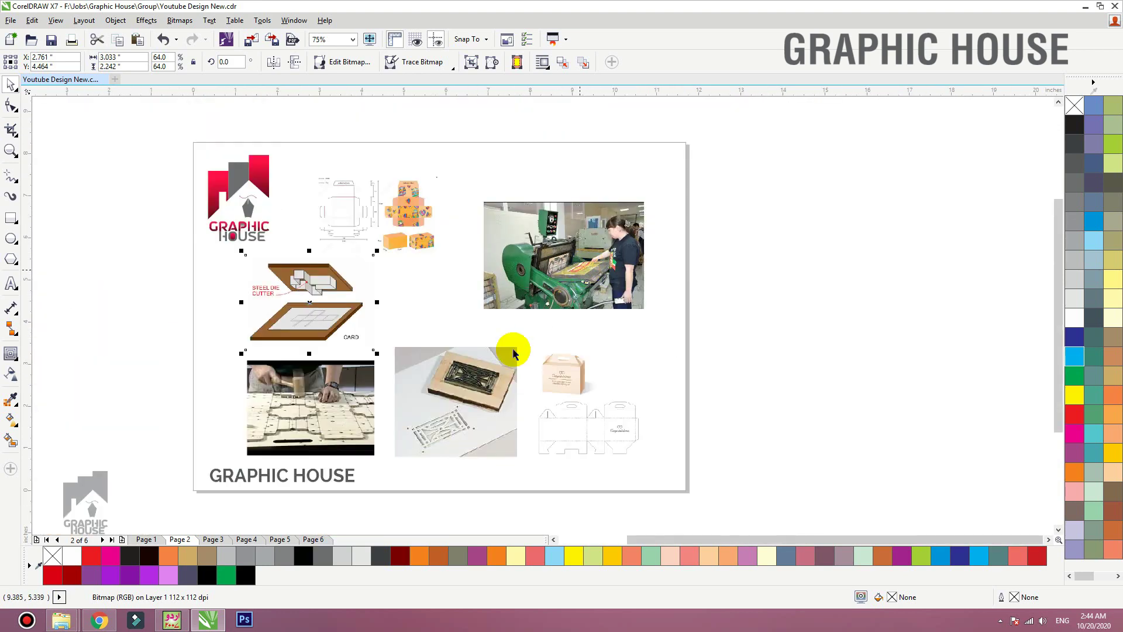
scroll(526, 374, "up", 4)
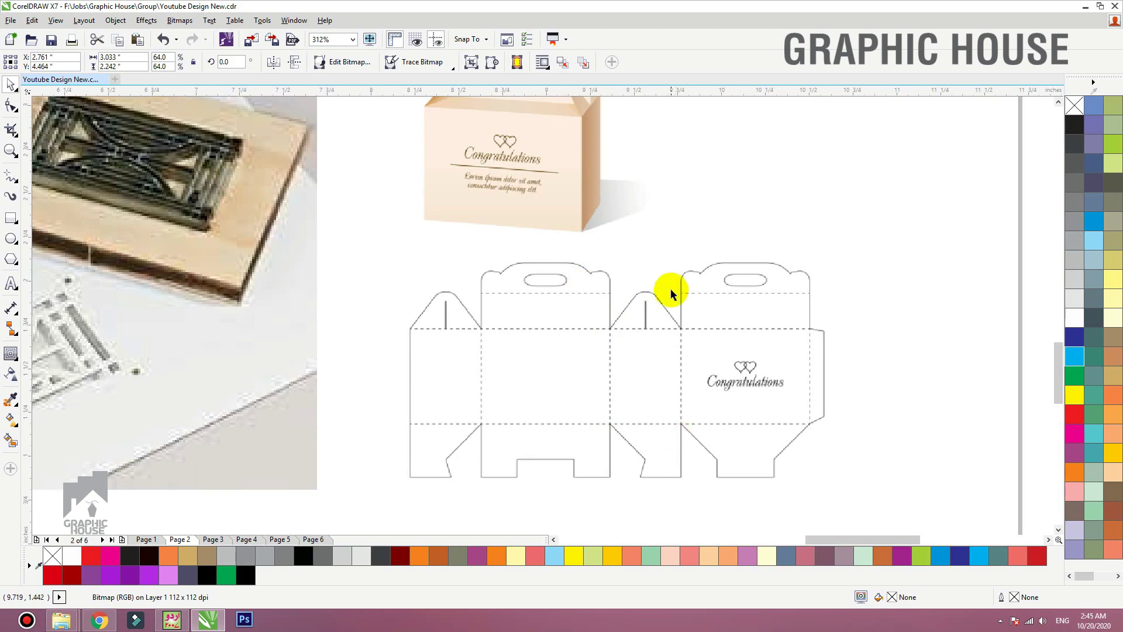
scroll(464, 494, "down", 3)
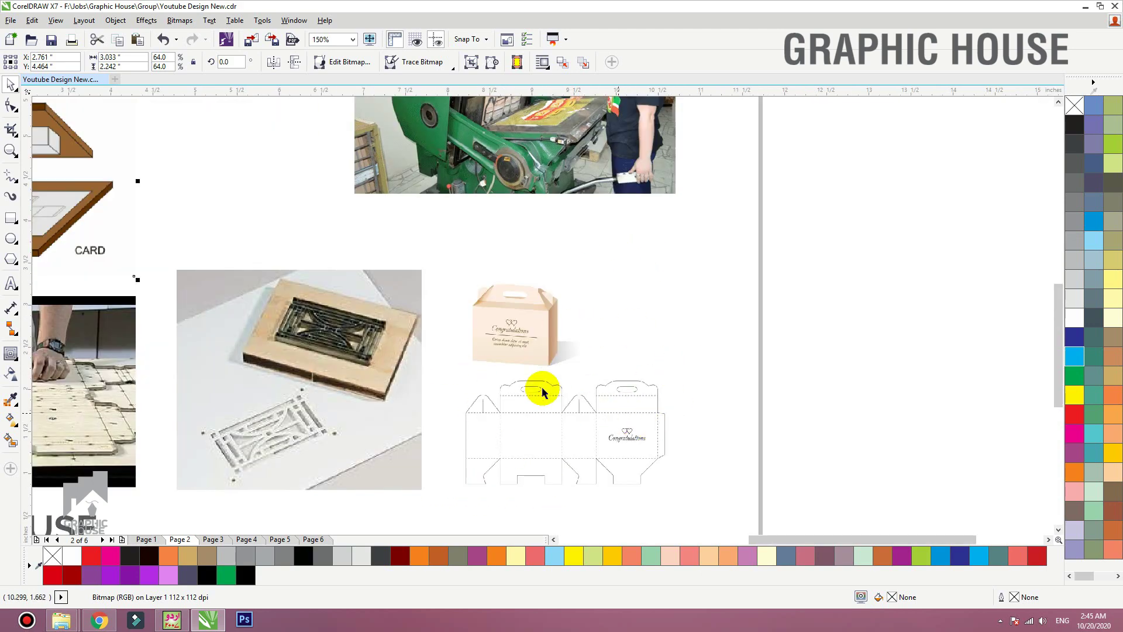
scroll(576, 456, "down", 2)
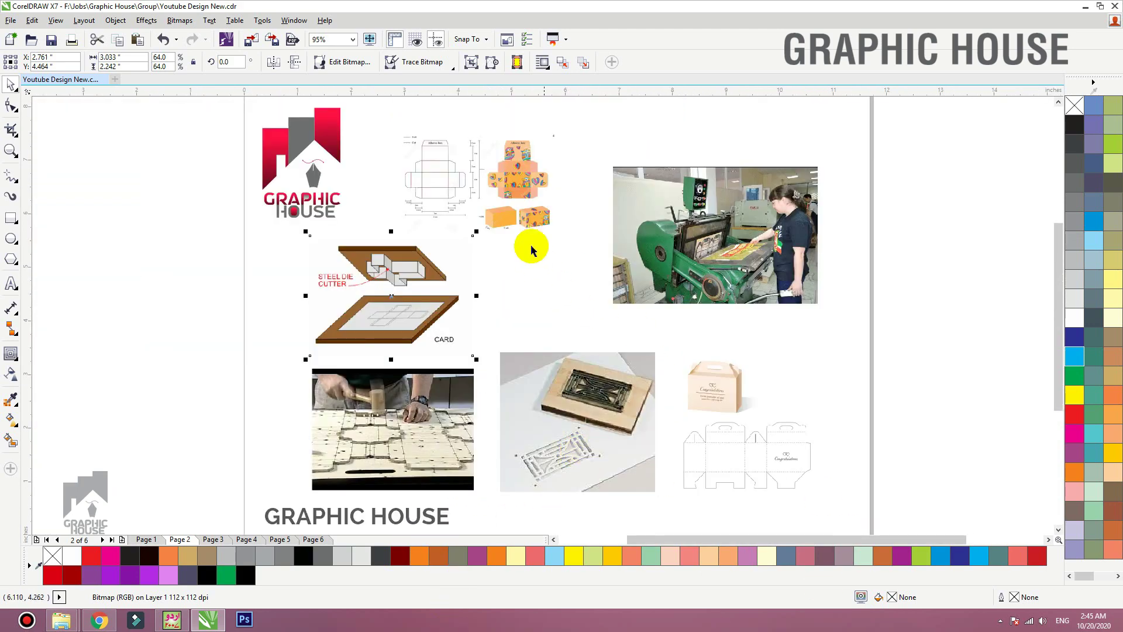
Step: Frame the printed orange box layout with a rectangle about 1.13 by 1.13 inches, move the frame aside and delete it
left_click(529, 193)
scroll(526, 202, "up", 6)
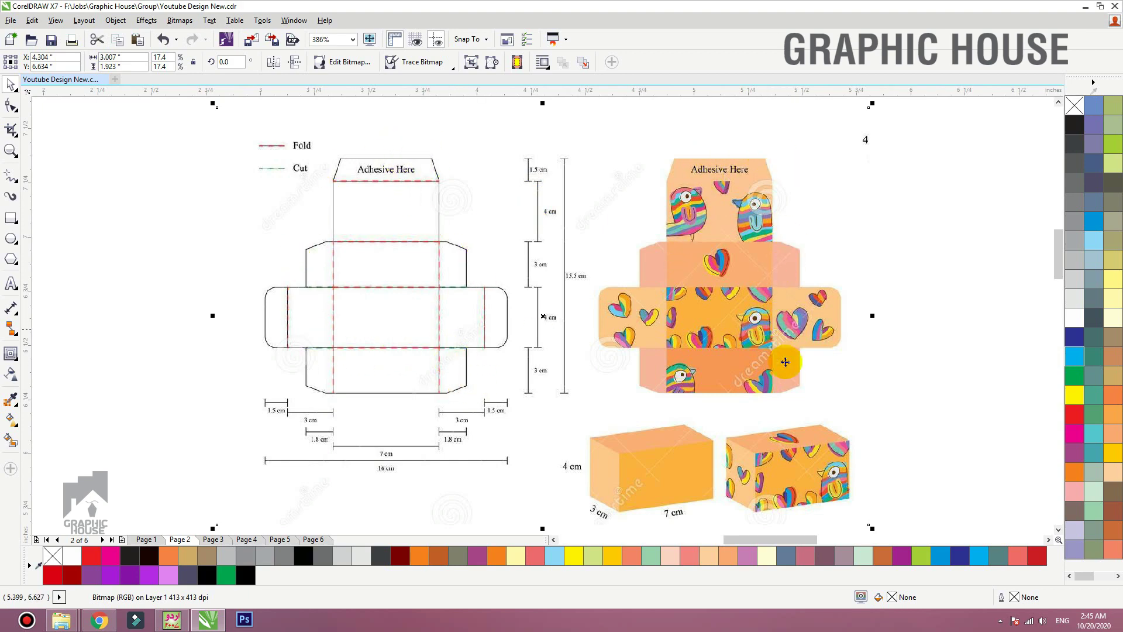
left_click(14, 221)
left_click_drag(599, 153, 844, 398)
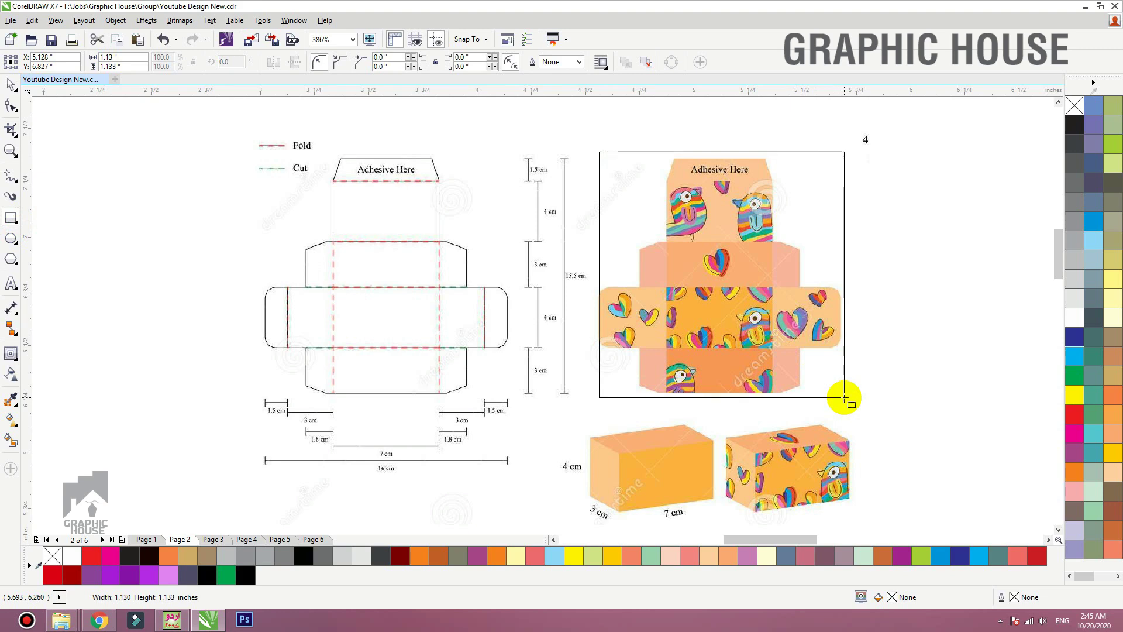
key("space")
scroll(655, 237, "down", 1)
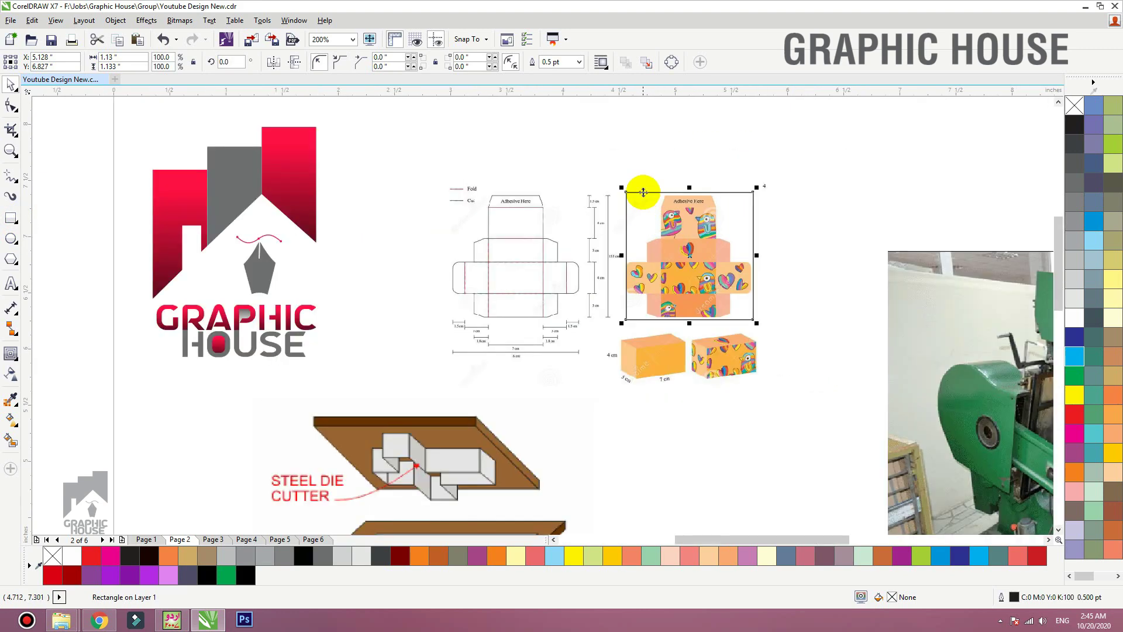
left_click_drag(643, 192, 792, 191)
key("Delete")
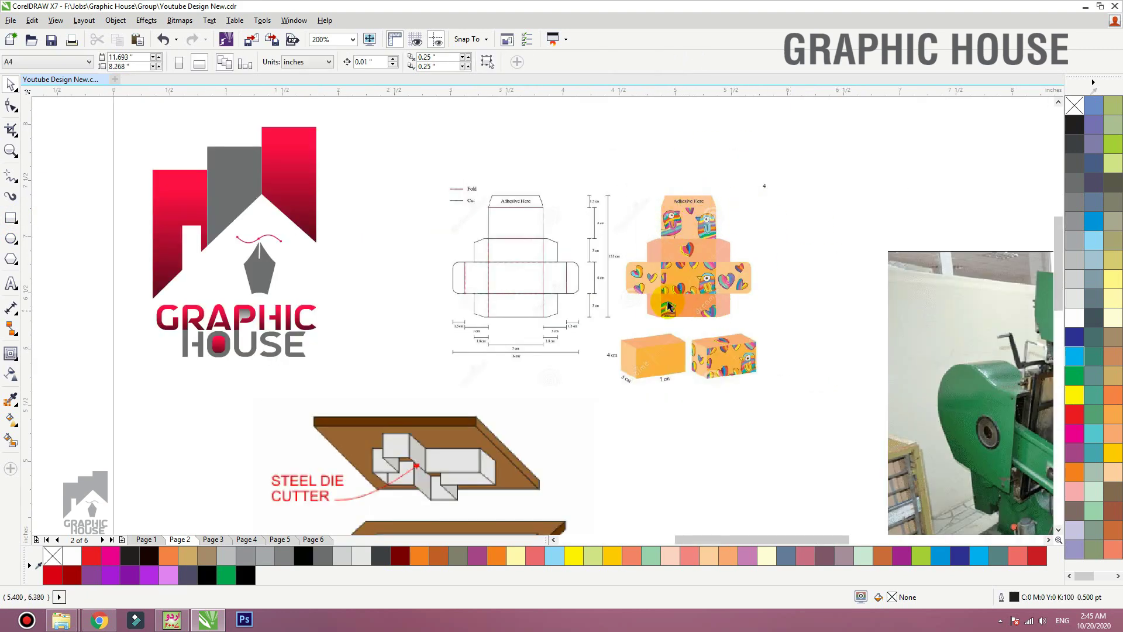
Step: Examine the wooden die with its cut-out pattern, the die-cutting machine photo and the flat Congratulations box template
scroll(660, 307, "down", 2)
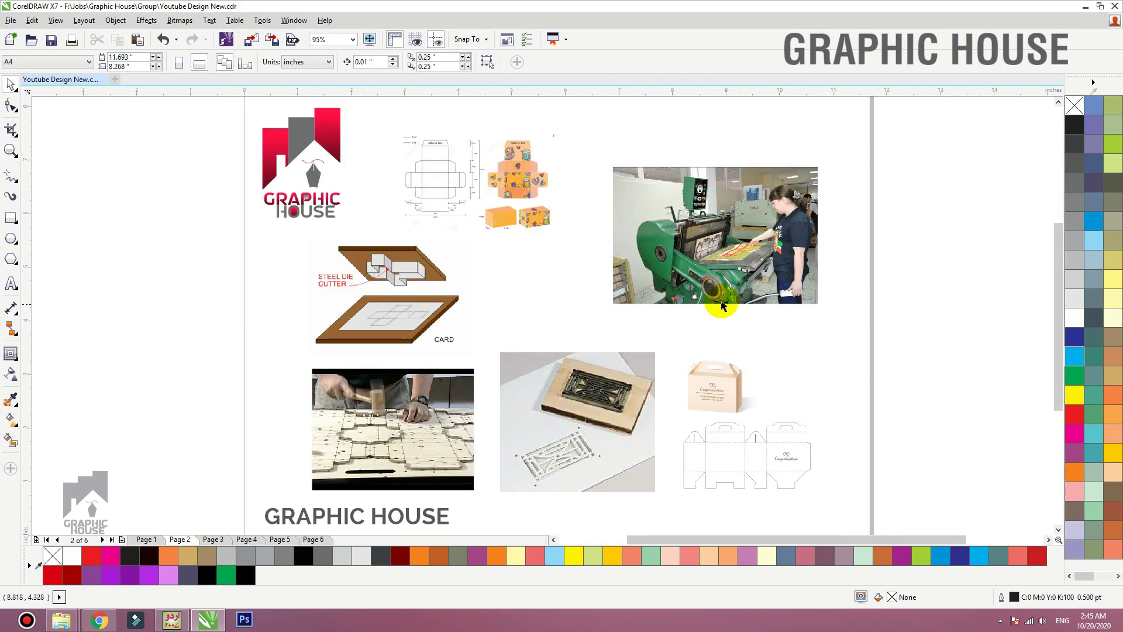
left_click(514, 431)
scroll(591, 339, "up", 3)
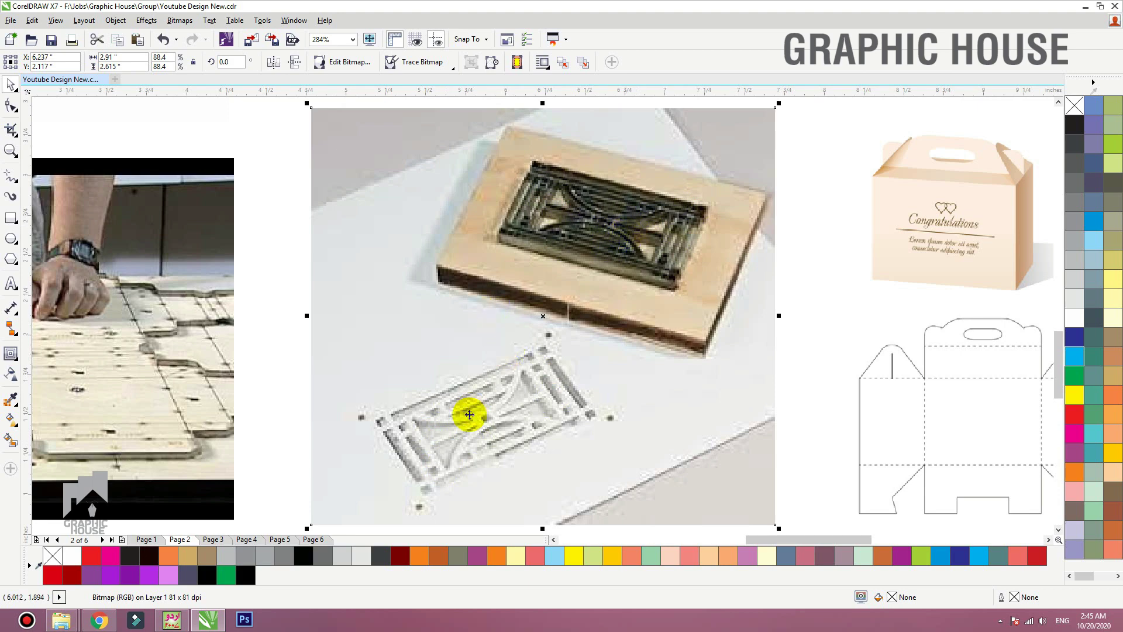
scroll(471, 425, "down", 2)
scroll(470, 425, "down", 3)
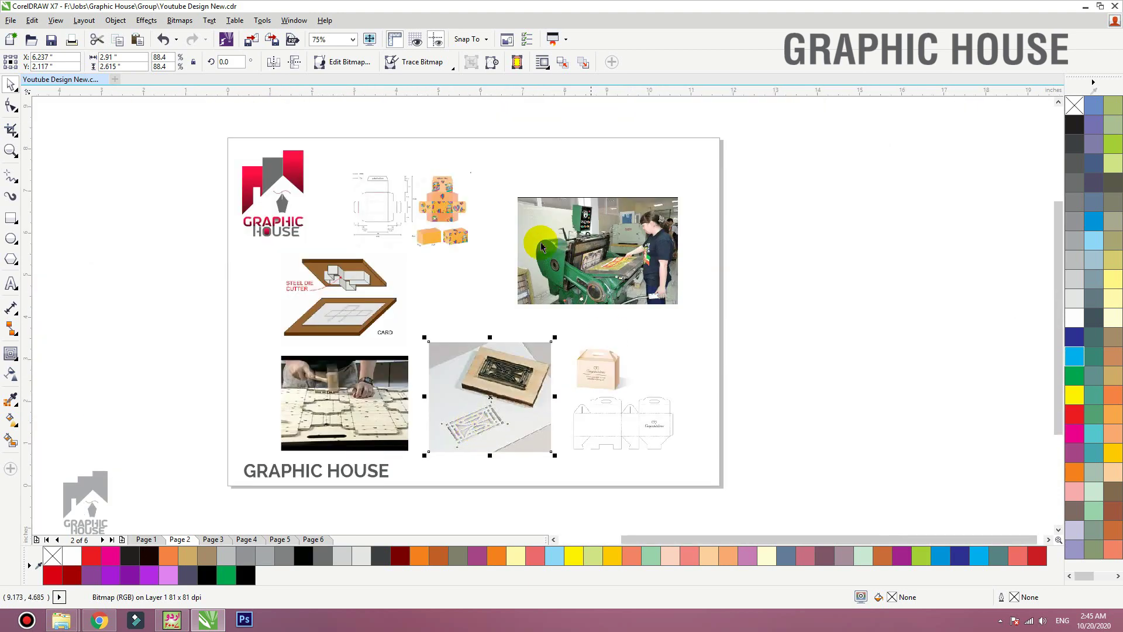
scroll(690, 305, "up", 5)
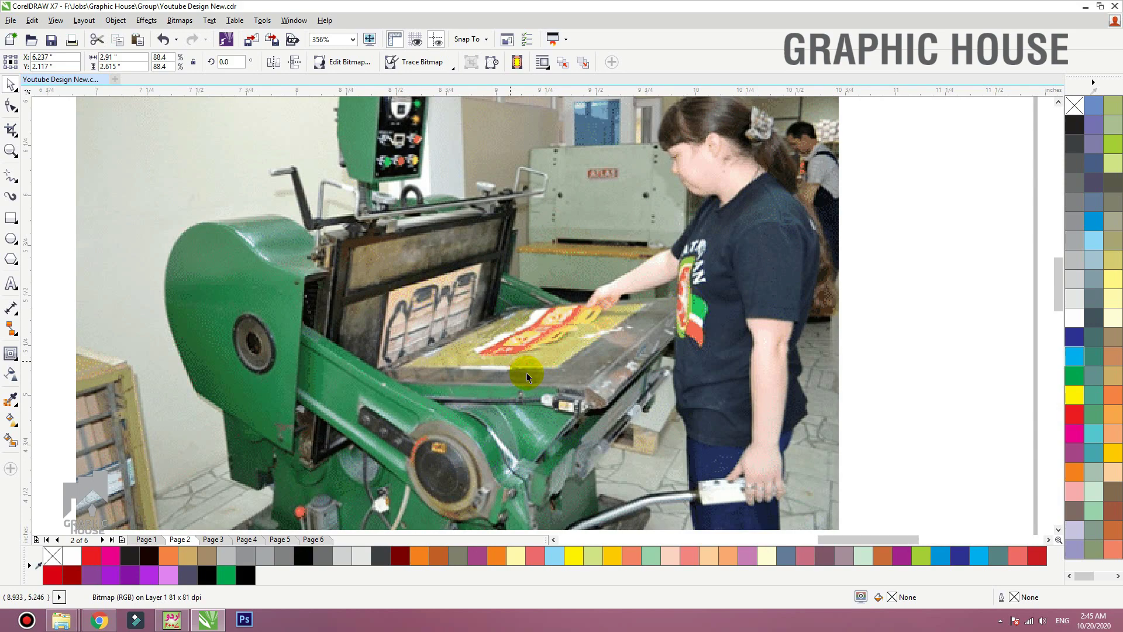
scroll(472, 321, "down", 4)
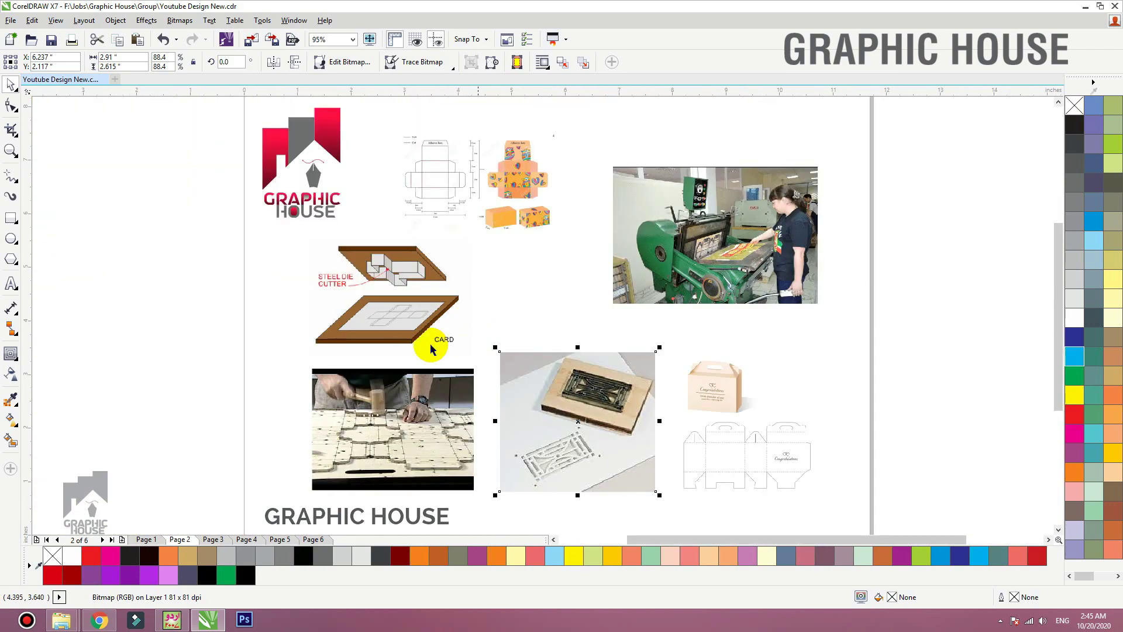
scroll(290, 348, "down", 1)
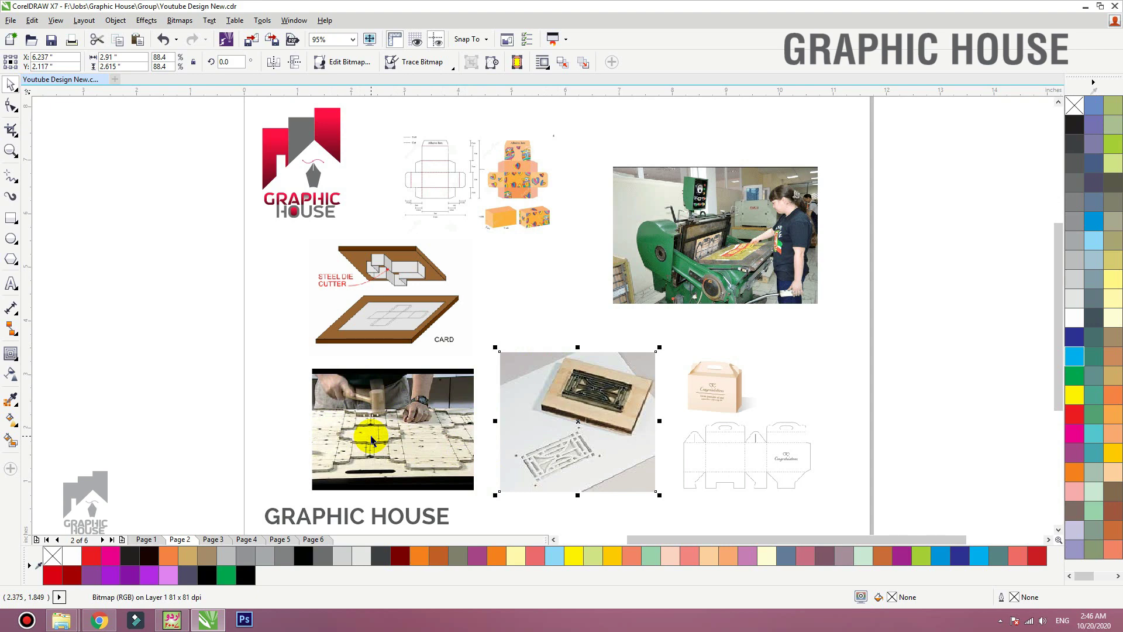
scroll(789, 480, "up", 4)
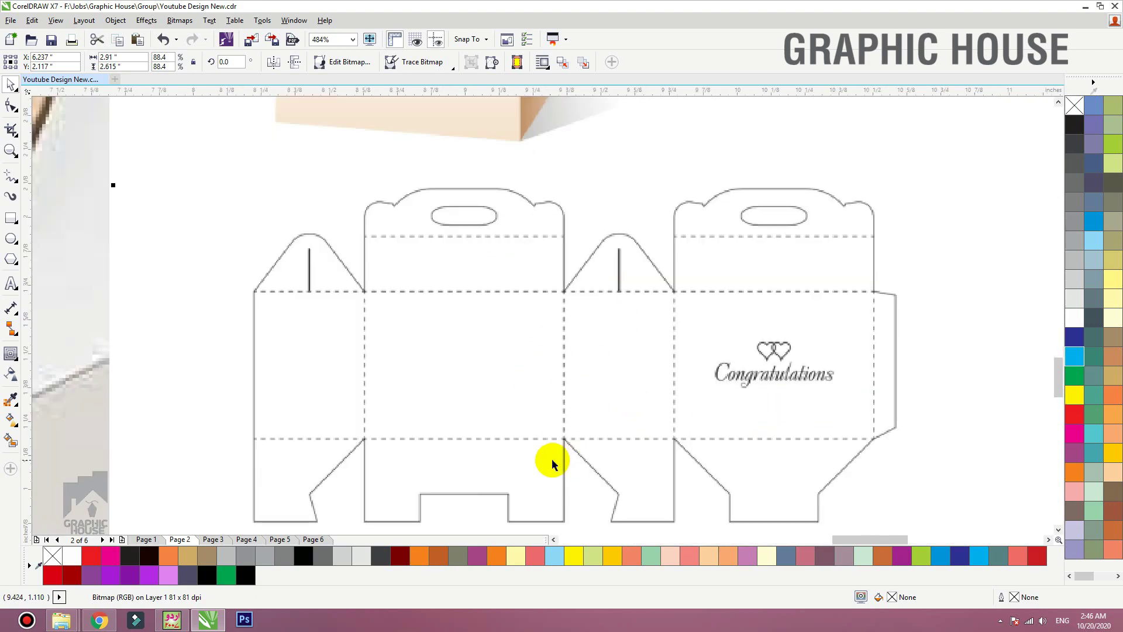
scroll(552, 464, "down", 3)
scroll(584, 456, "down", 2)
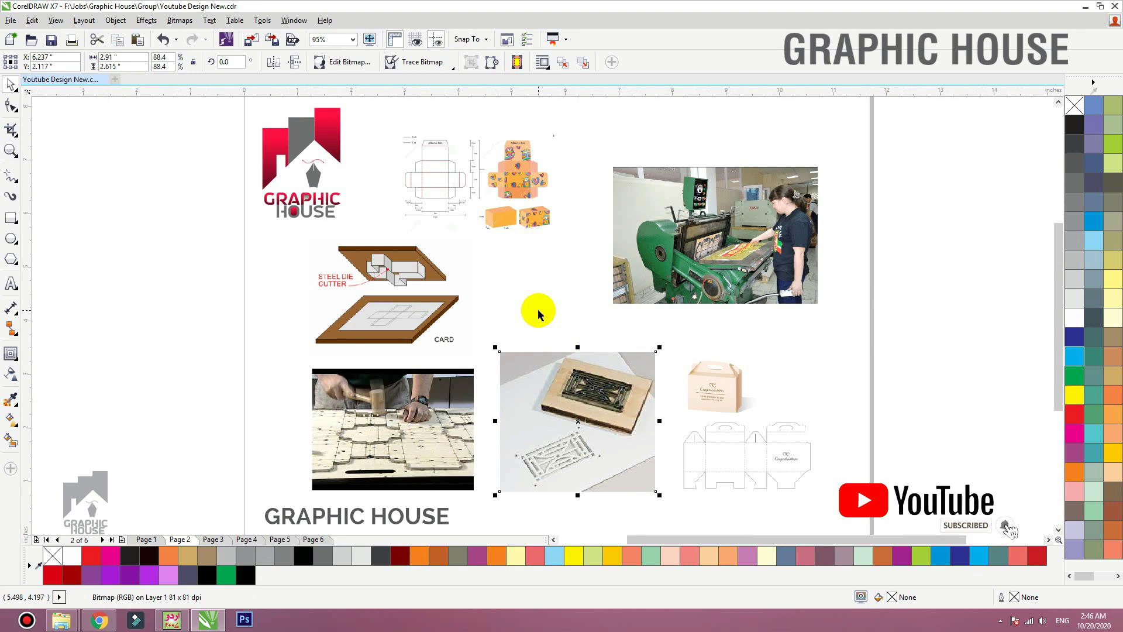
Step: Open page 3 and examine the folded brochures, the paper-folding machine photos and the manual paper-creasing board
left_click(212, 540)
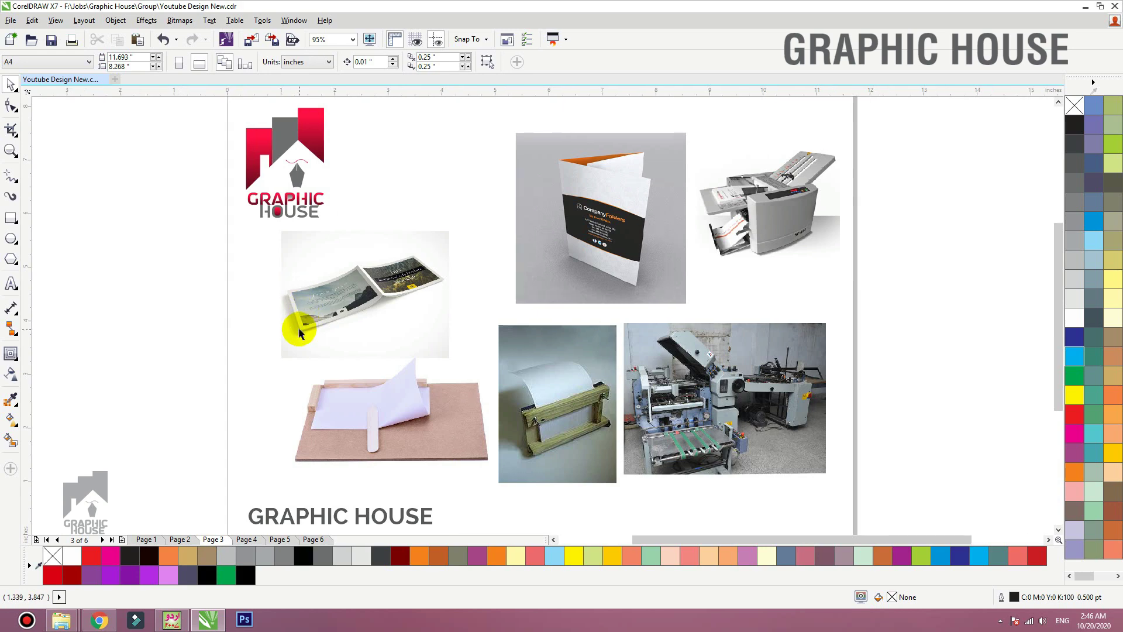
left_click(700, 372)
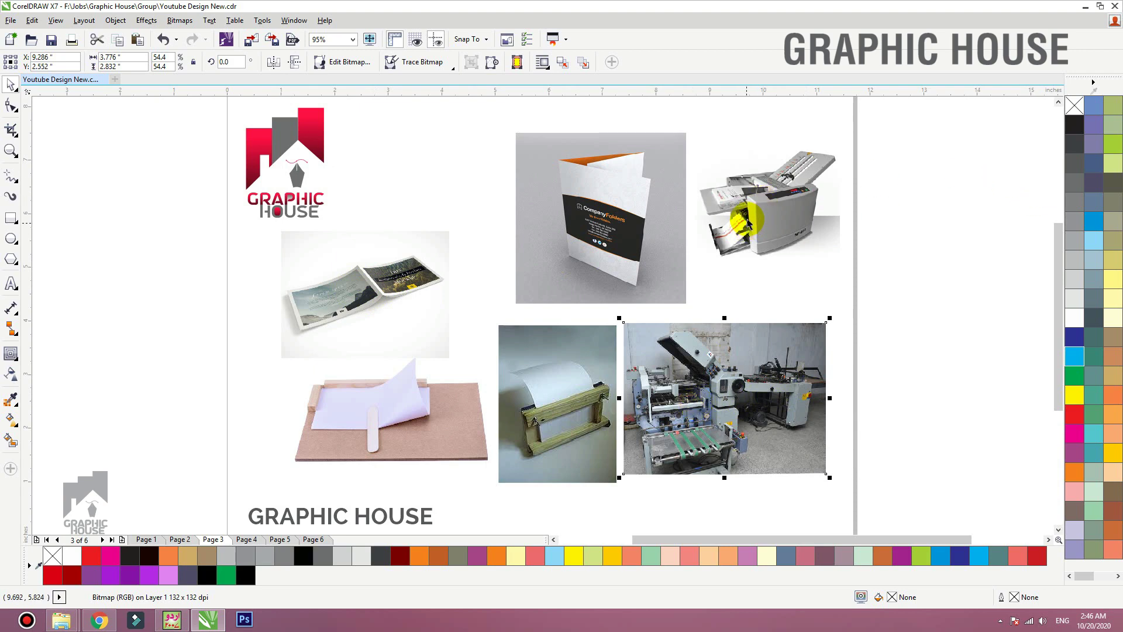
scroll(671, 246, "up", 3)
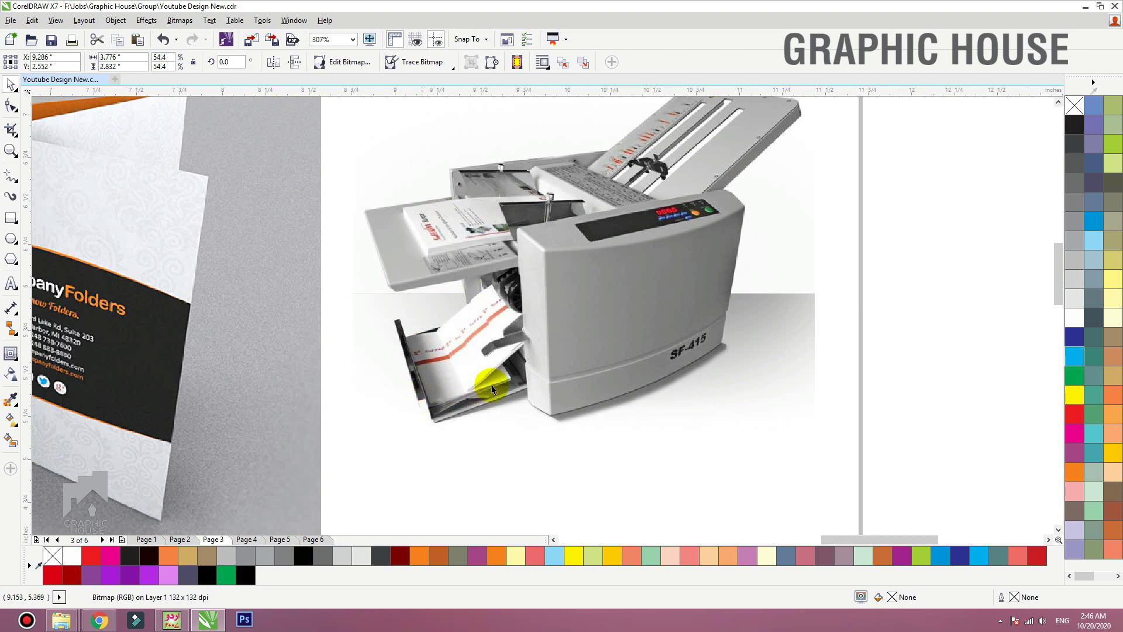
scroll(556, 388, "down", 3)
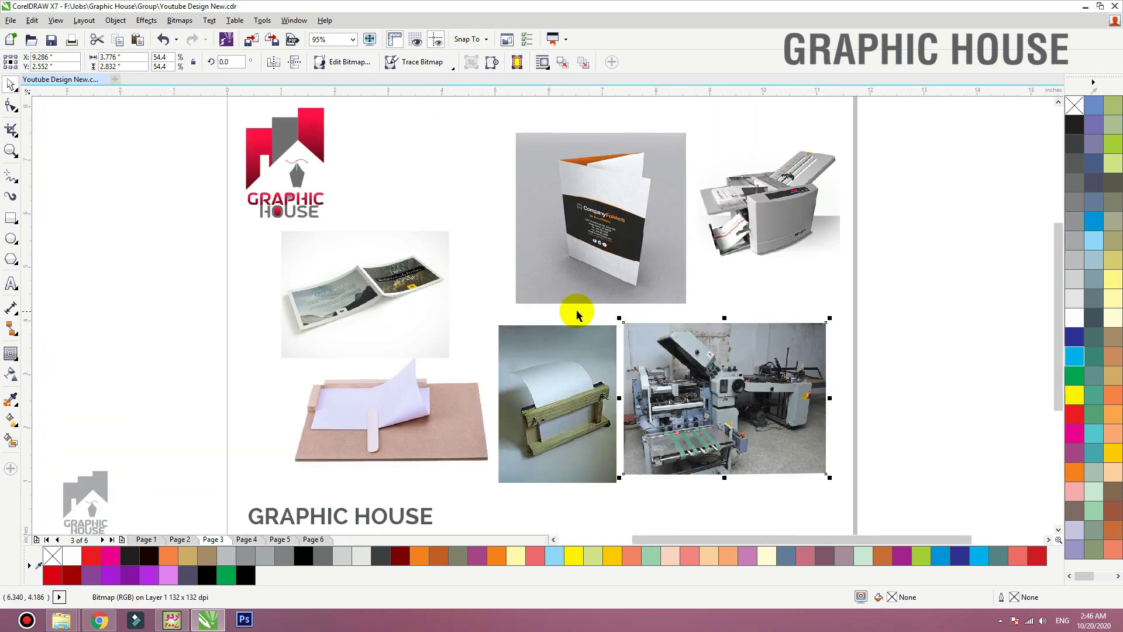
left_click(425, 409)
scroll(666, 379, "up", 3)
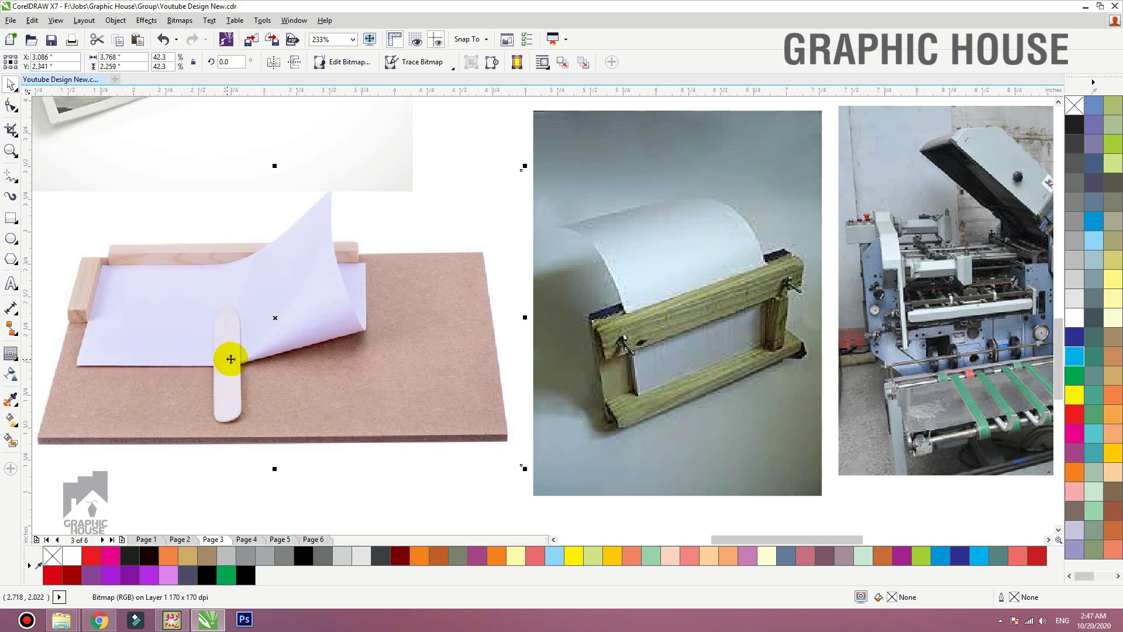
key("F4")
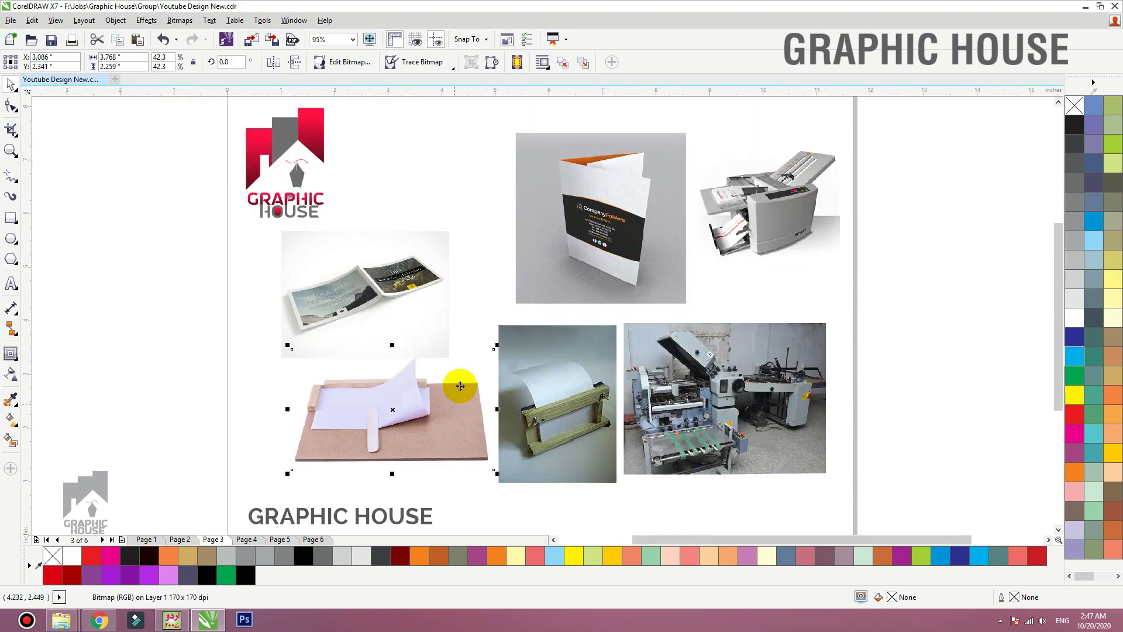
left_click(595, 258)
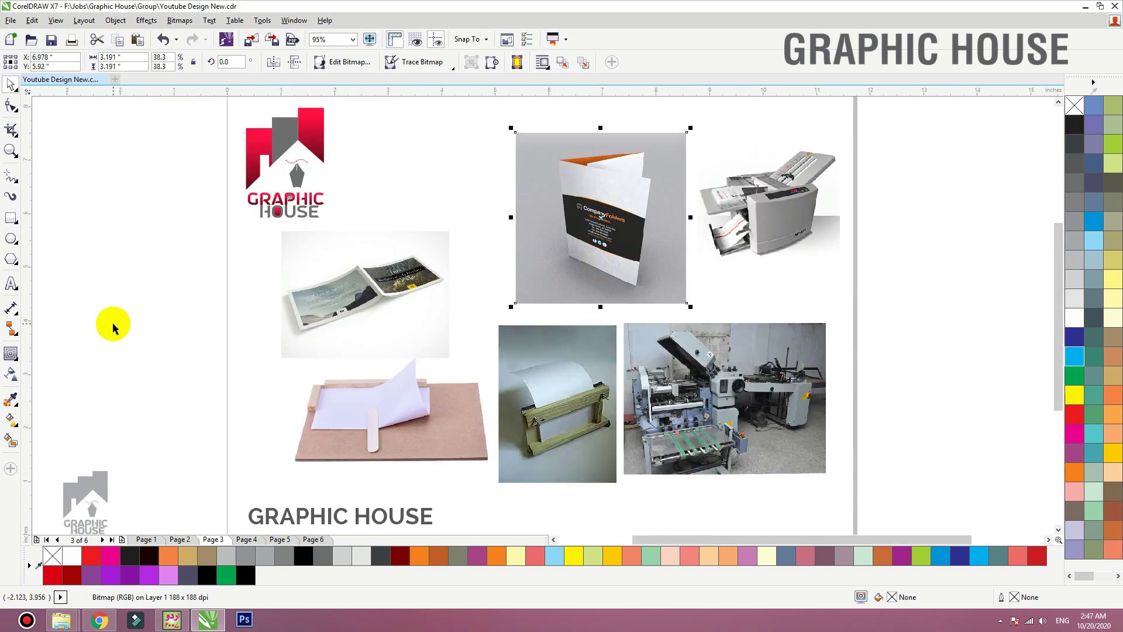
Step: Open page 4 and examine the photo of the red-framed roller machine with its printed sheets
left_click(246, 539)
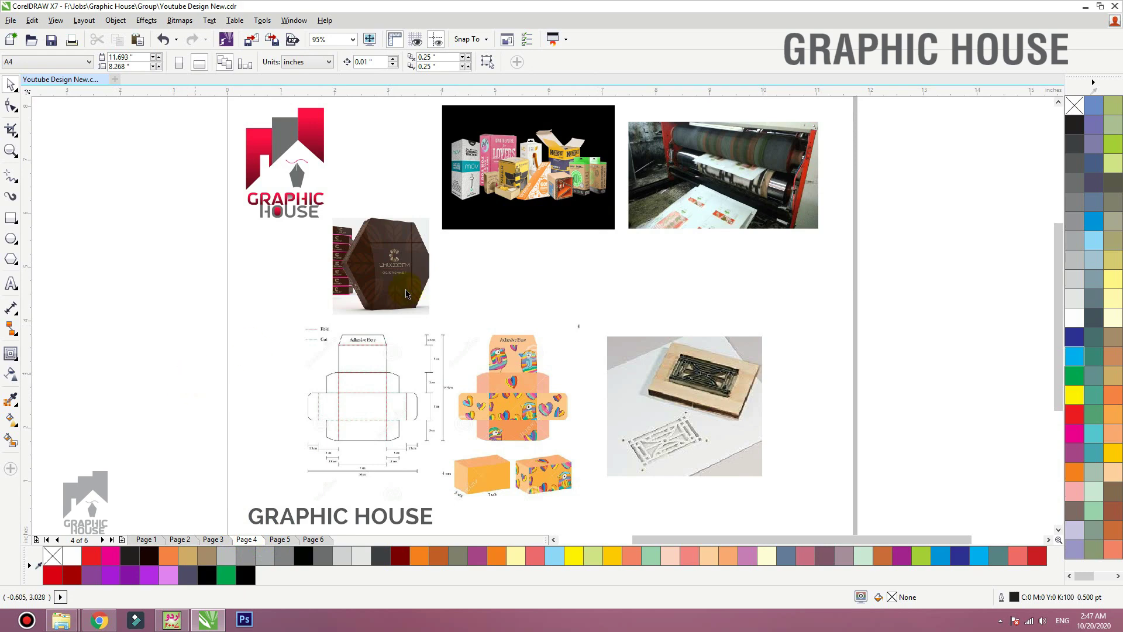
left_click(688, 209)
left_click_drag(688, 209, 692, 227)
key("shift+F2")
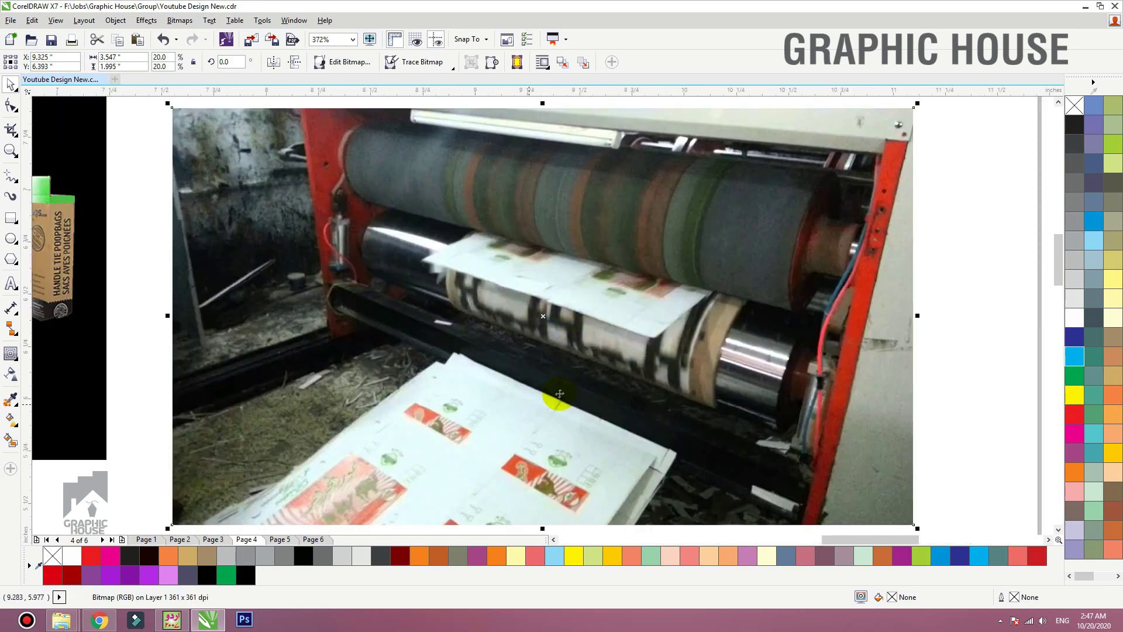
scroll(667, 317, "down", 2)
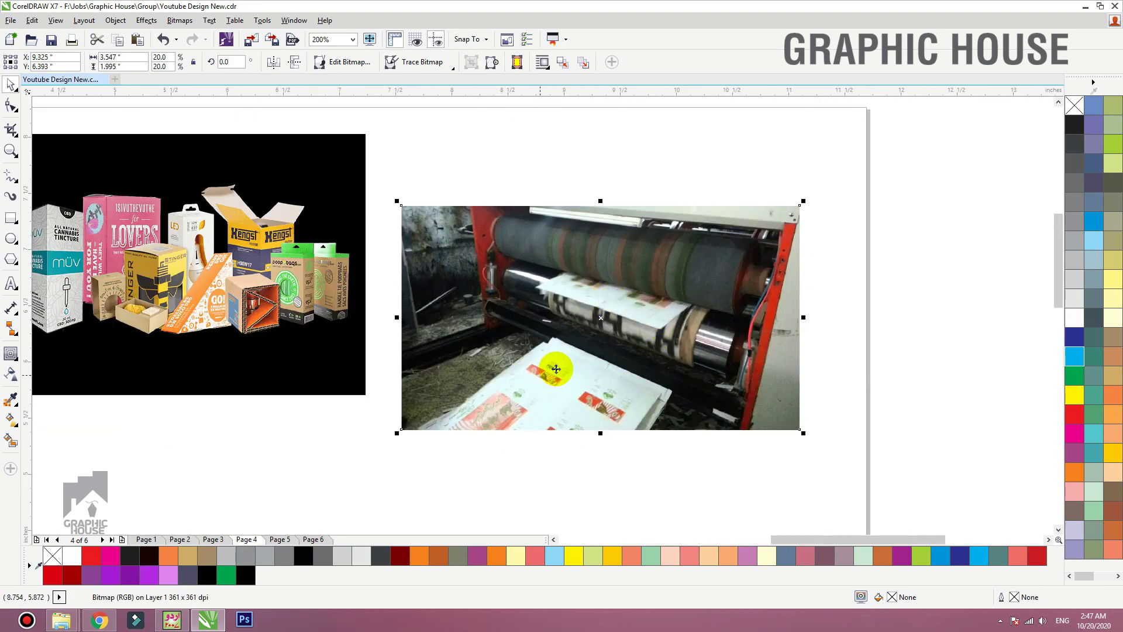
scroll(552, 369, "down", 2)
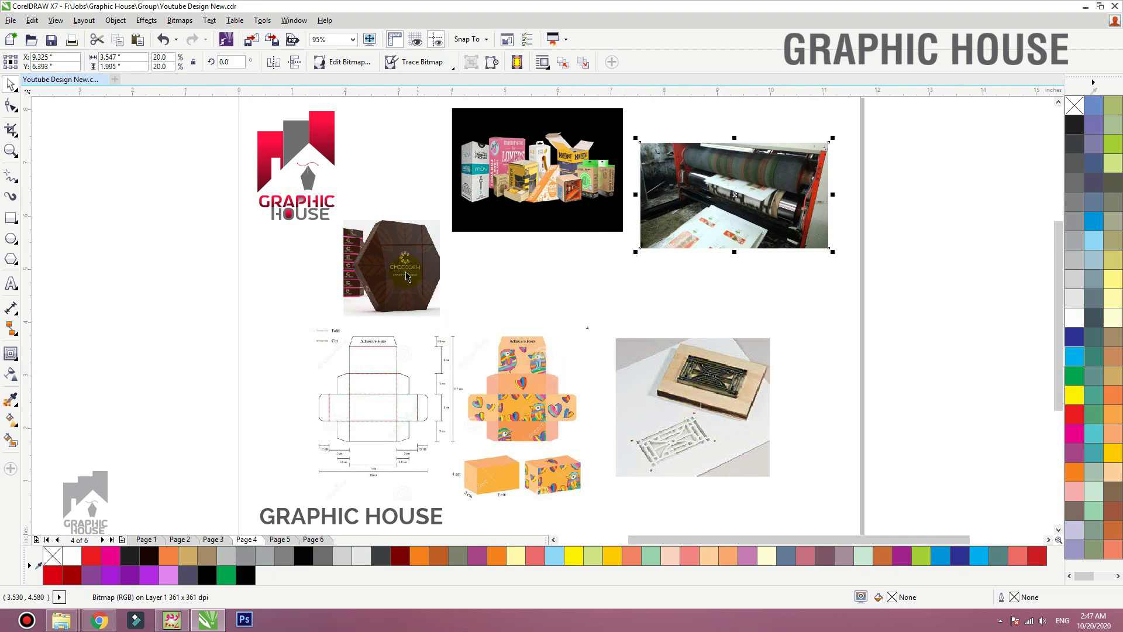
Step: Examine the photo of assorted product boxes and the hexagonal Chocodiem box
left_click(534, 228)
key("shift+F2")
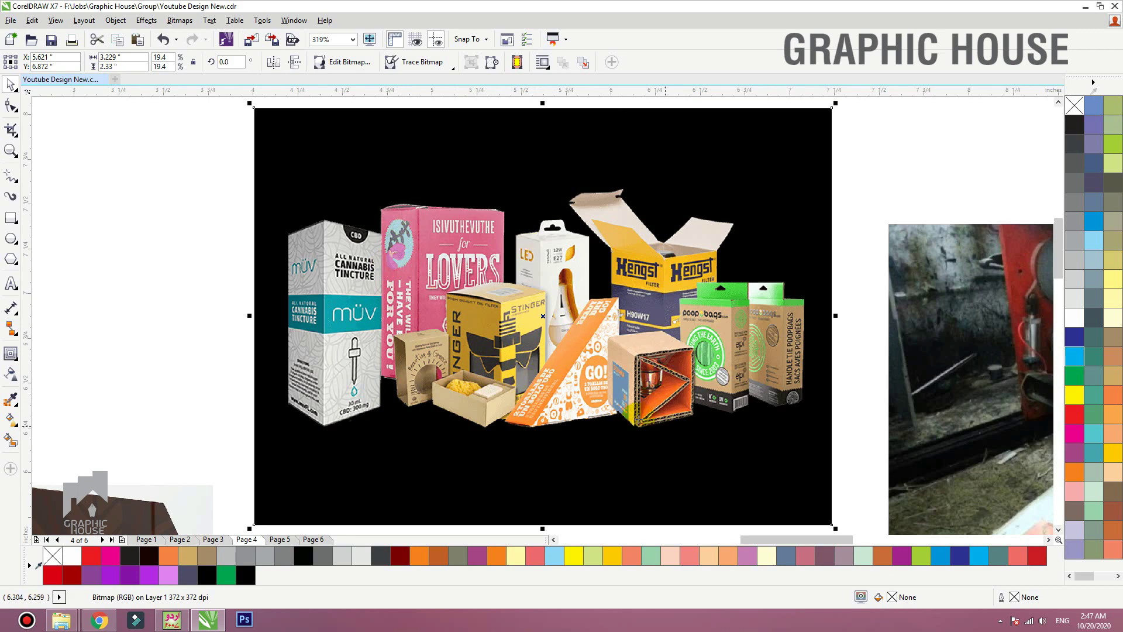
scroll(521, 275, "down", 2)
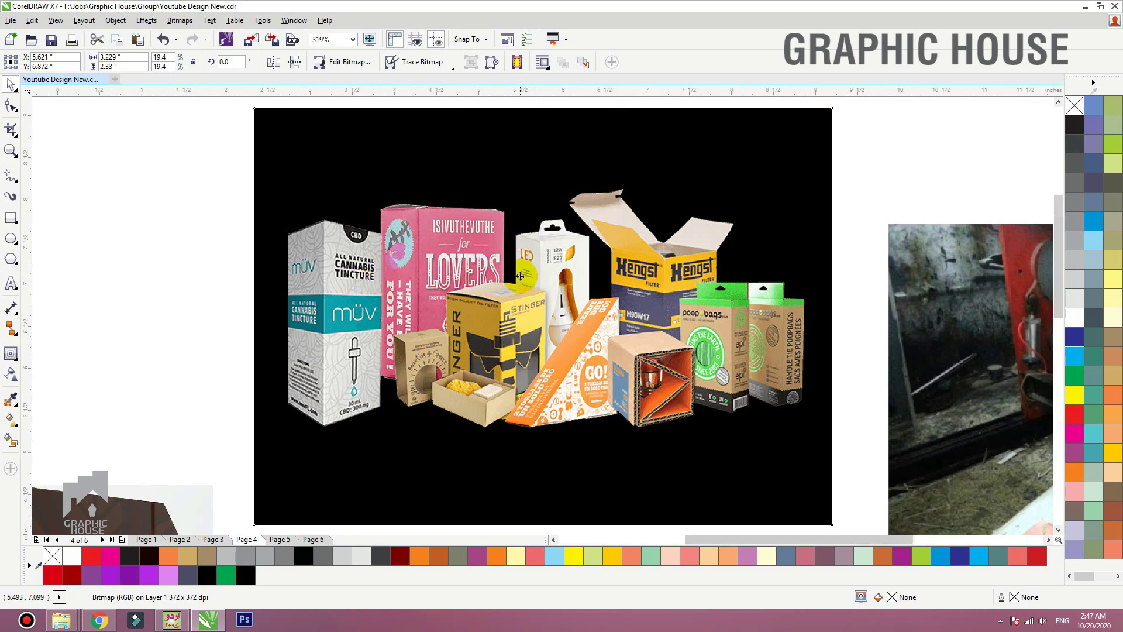
scroll(521, 275, "down", 1)
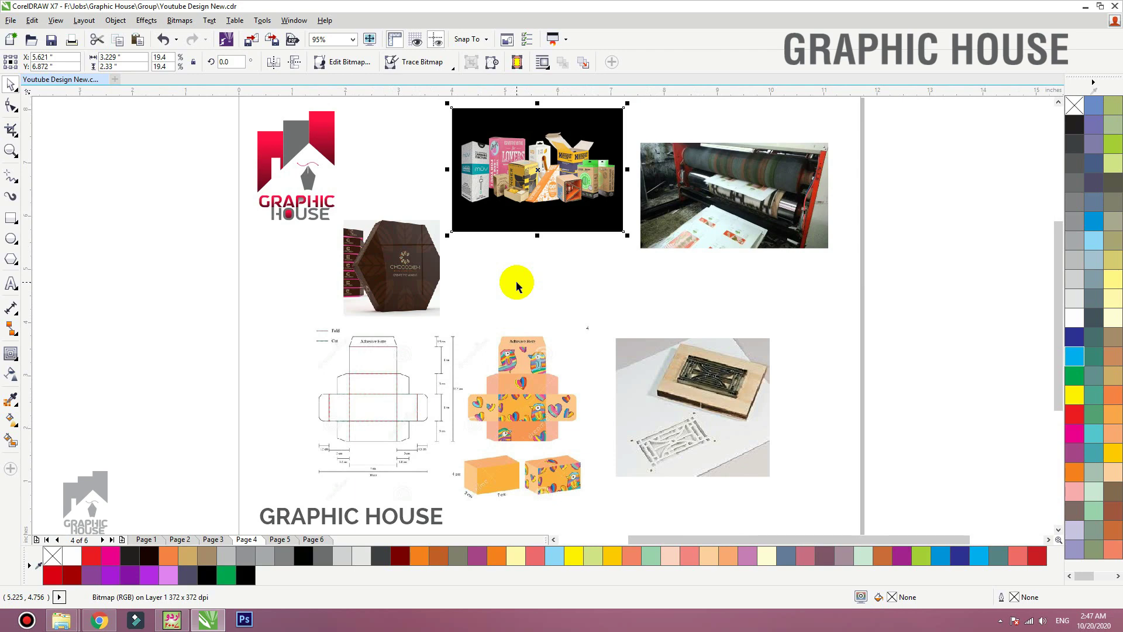
left_click(397, 268)
scroll(324, 334, "up", 2)
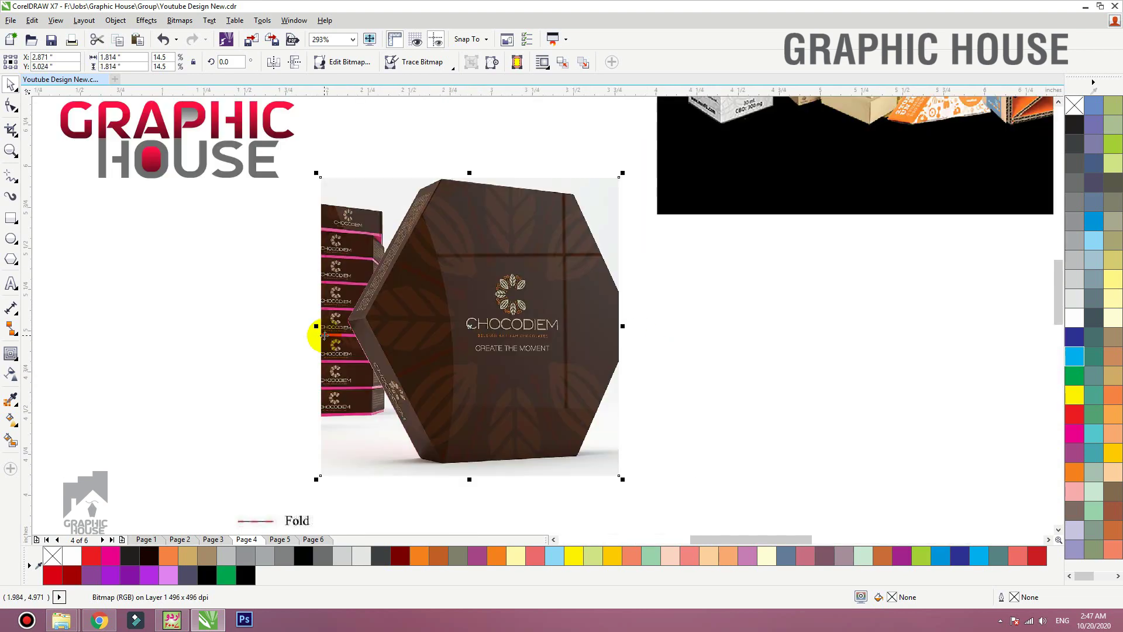
scroll(608, 307, "down", 2)
Step: Draw a square about 1.9 by 1.9 inches beside the page and move it slightly aside
left_click(11, 218)
left_click_drag(156, 206, 293, 366)
key("space")
left_click_drag(235, 287, 200, 318)
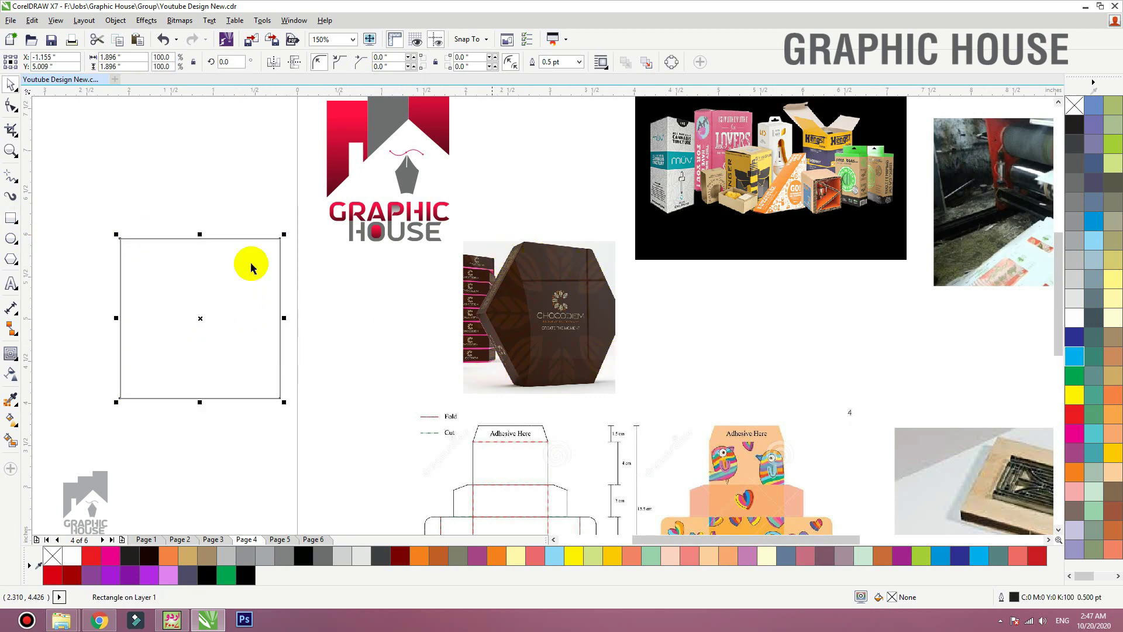
Step: Draw a six-sided polygon centred in the square and enlarge it to about 1.6 by 1.84 inches
left_click(11, 259)
left_click_drag(168, 269, 253, 364)
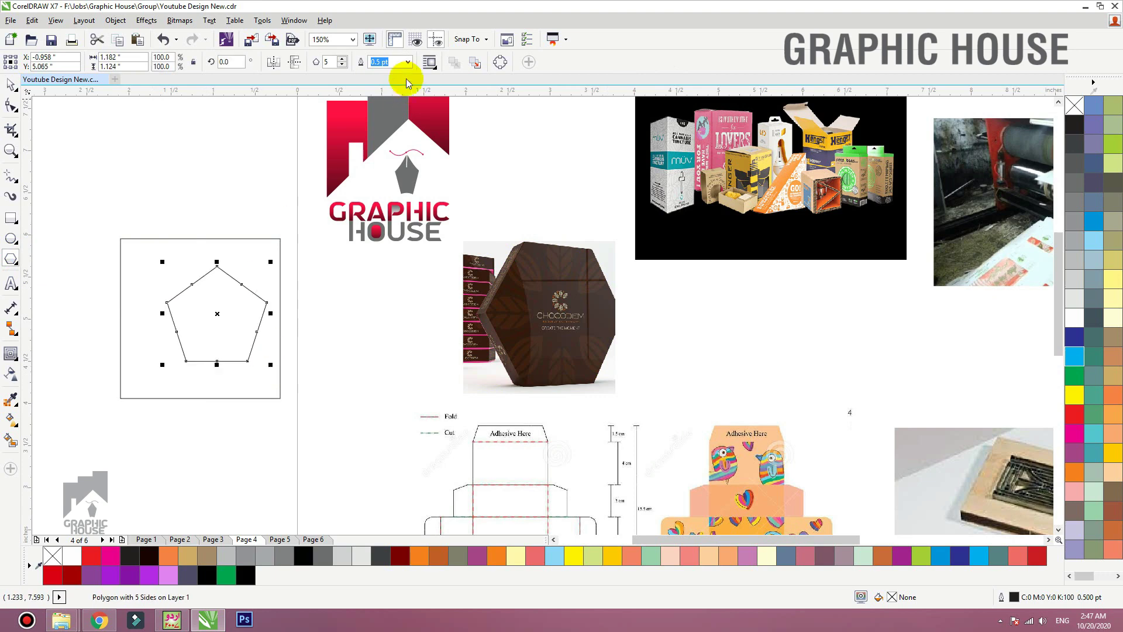
key("space")
left_click(343, 58)
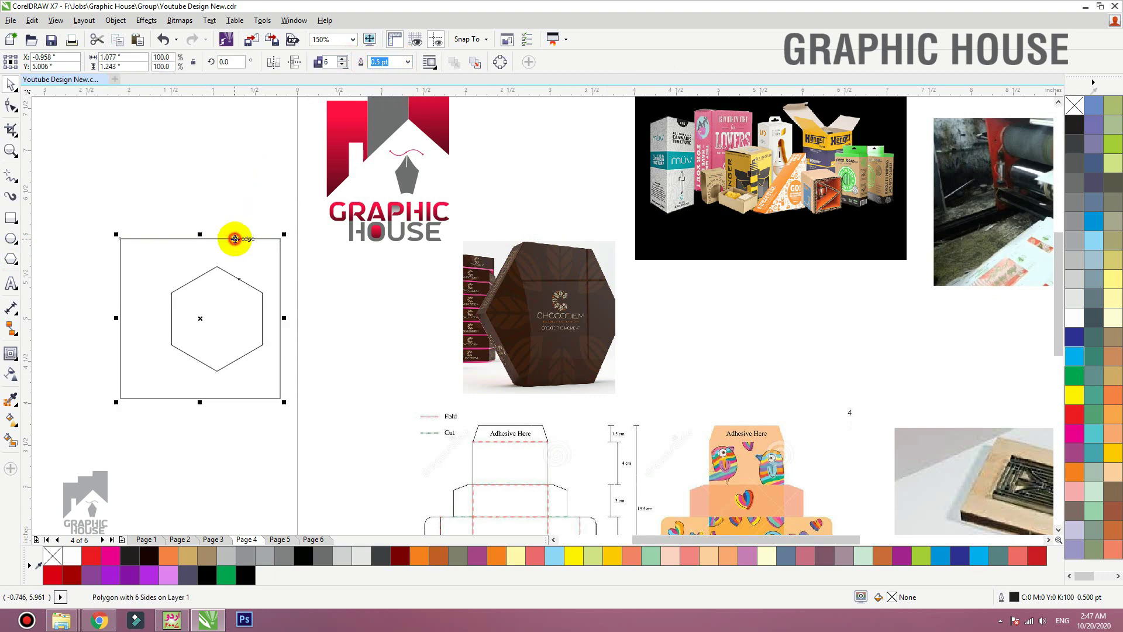
left_click(234, 201)
left_click_drag(233, 276, 274, 232)
Step: Delete the square and the hexagon beside the page
scroll(528, 296, "down", 2)
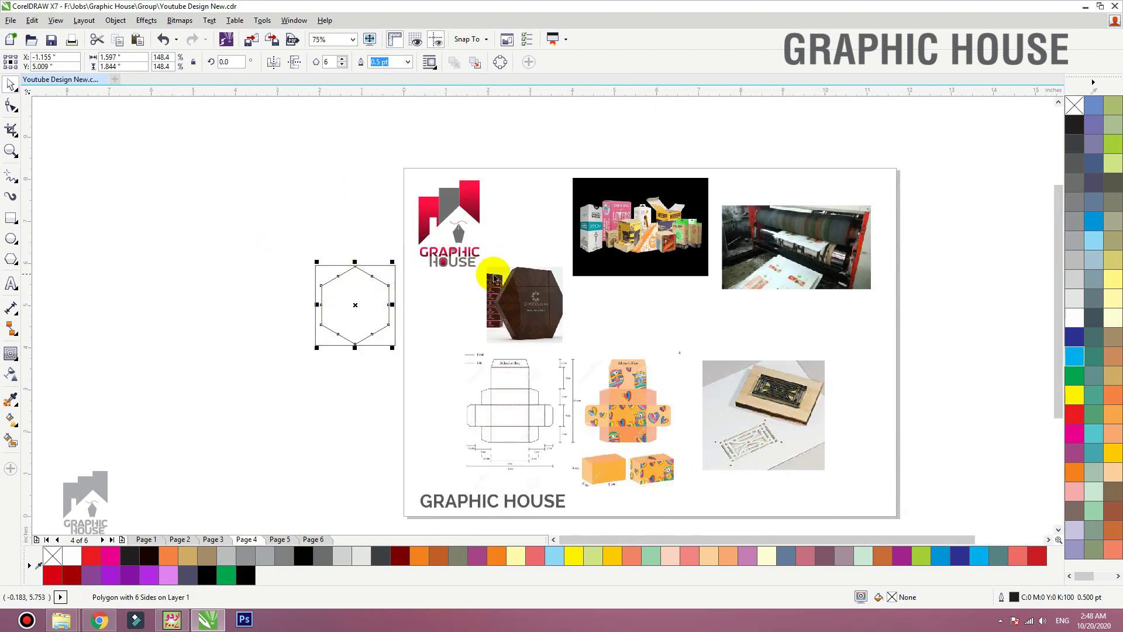
left_click_drag(291, 241, 404, 374)
key("Delete")
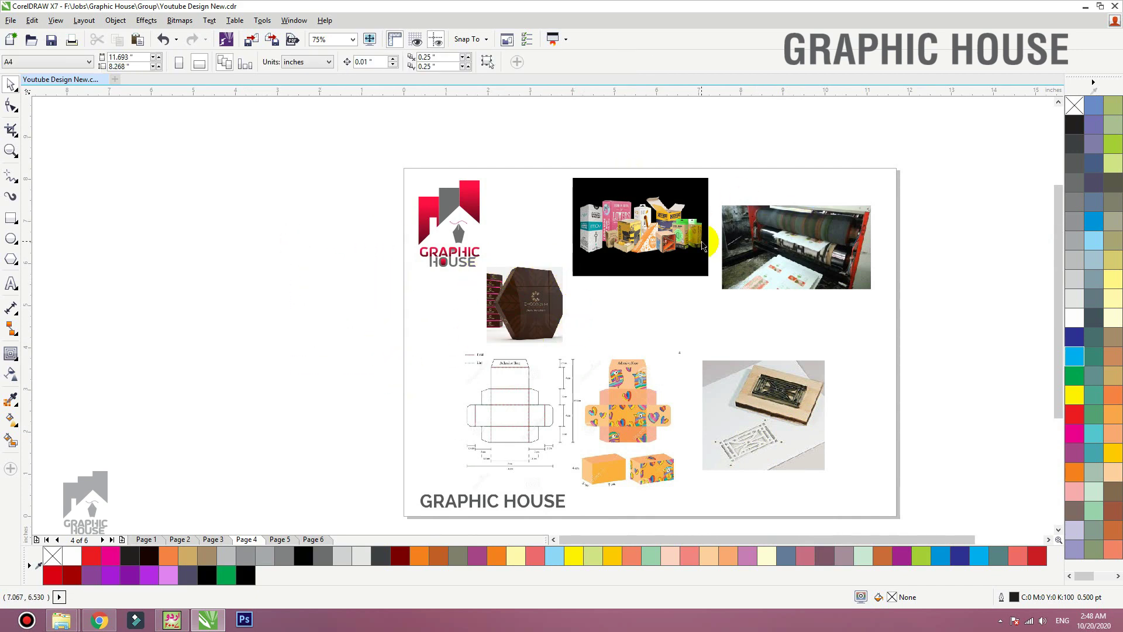
Step: Open page 5, move the Global Wingspan cards photo inward over the page's upper edge and nudge the LUX card photo
scroll(703, 245, "up", 2)
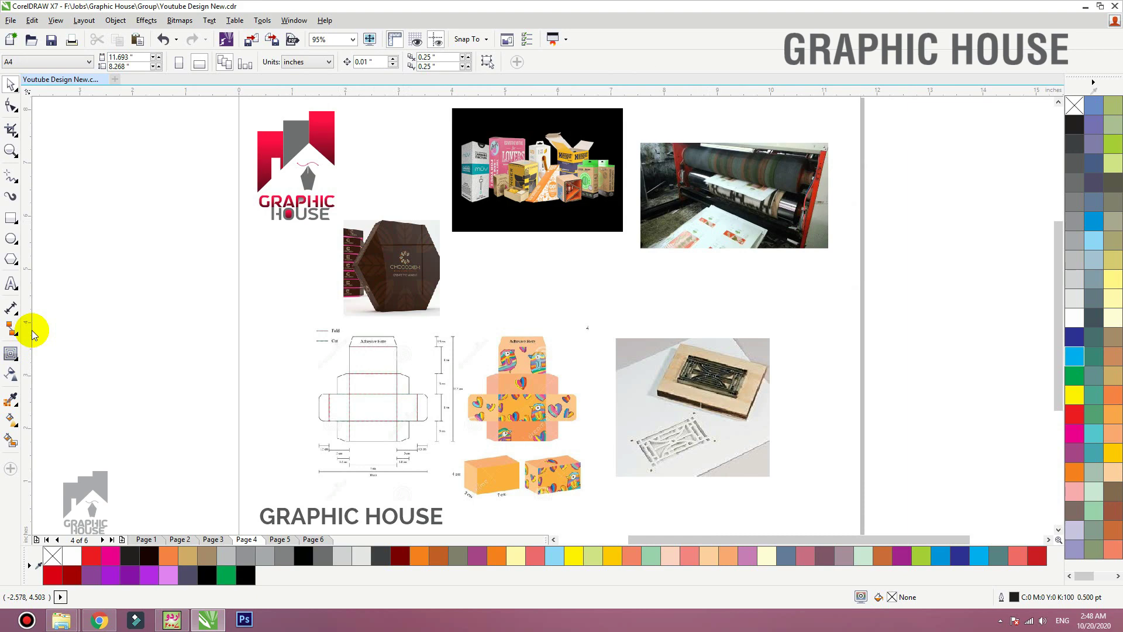
left_click(278, 539)
key("F4")
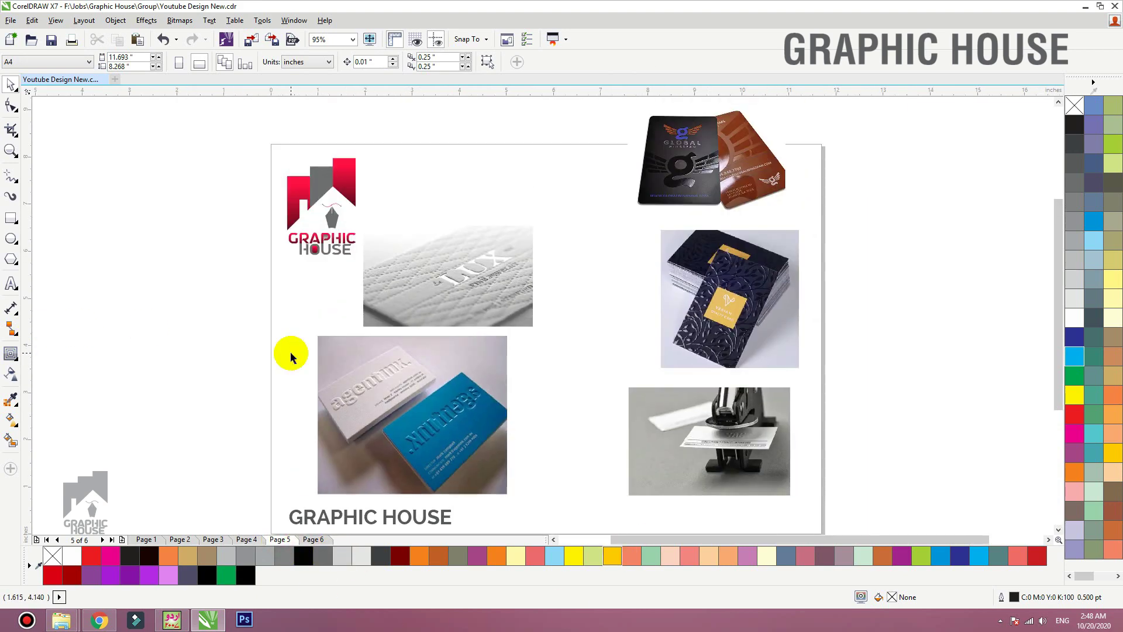
left_click_drag(692, 165, 605, 188)
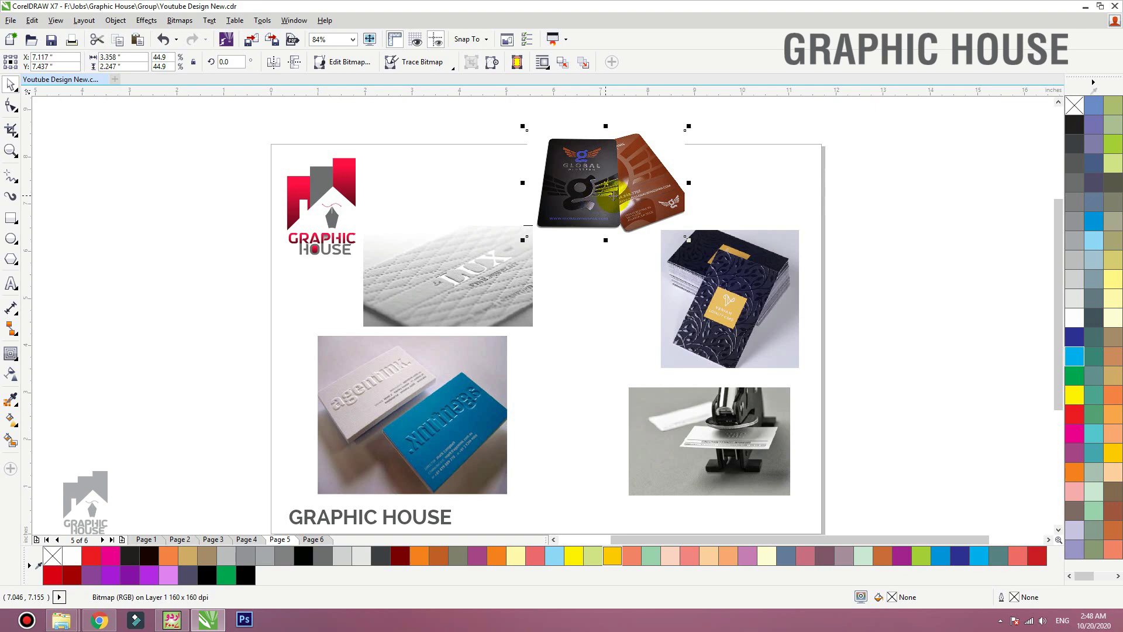
left_click_drag(442, 231, 448, 235)
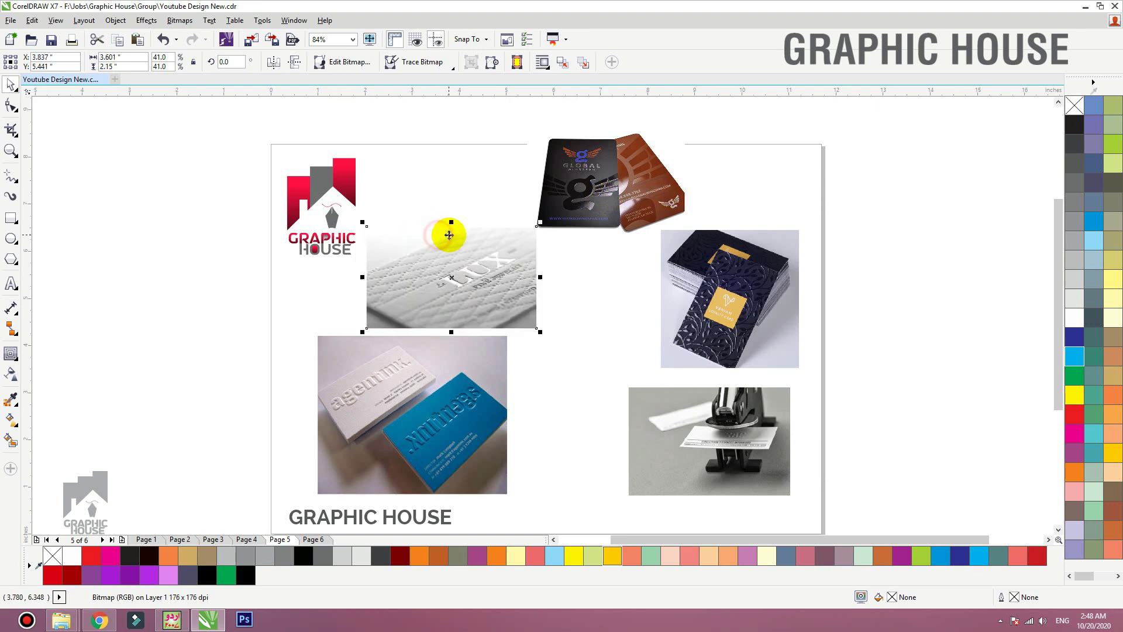
left_click(570, 202)
left_click_drag(570, 202, 579, 202)
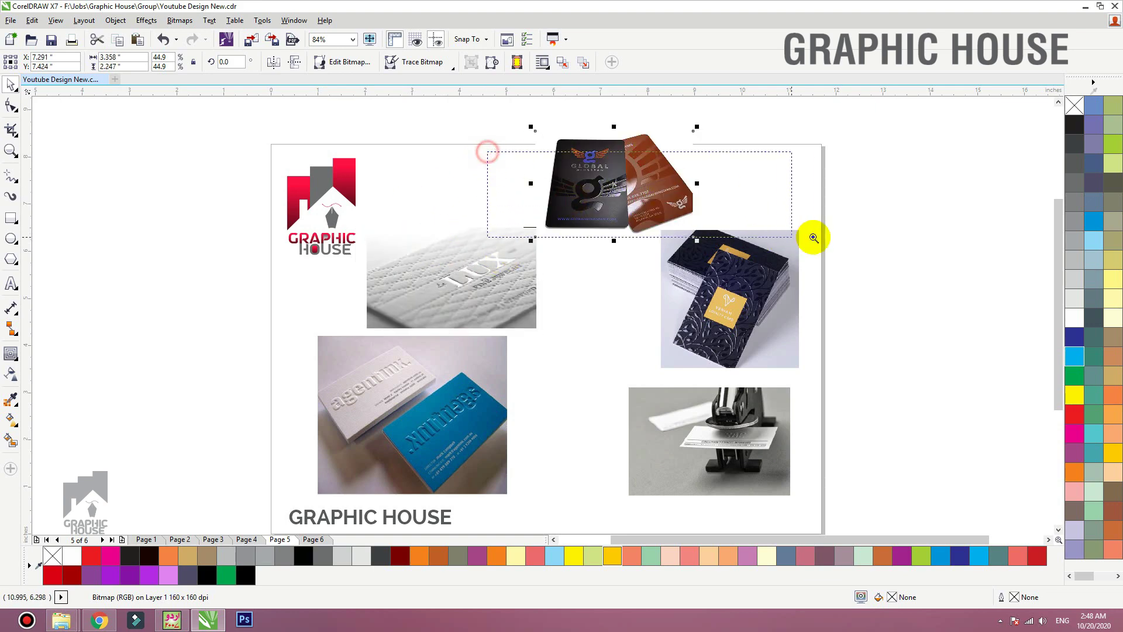
Step: Examine the glossy raised patterns on the Global Wingspan cards and the Veniam loyalty cards
key("shift+F2")
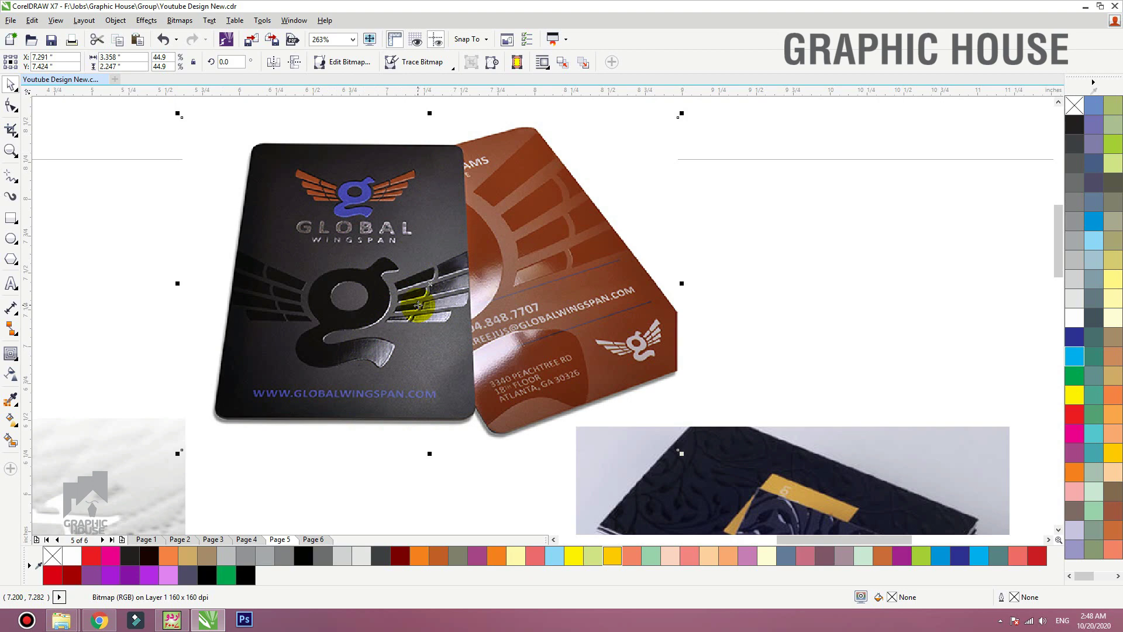
scroll(419, 304, "down", 3)
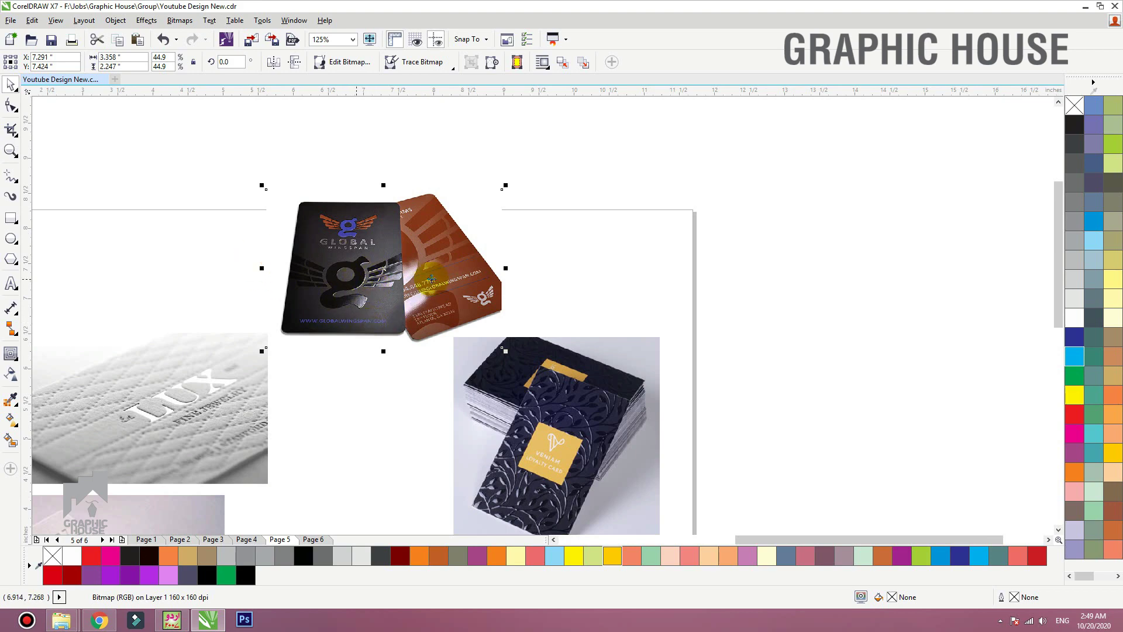
left_click(567, 409)
key("shift+F2")
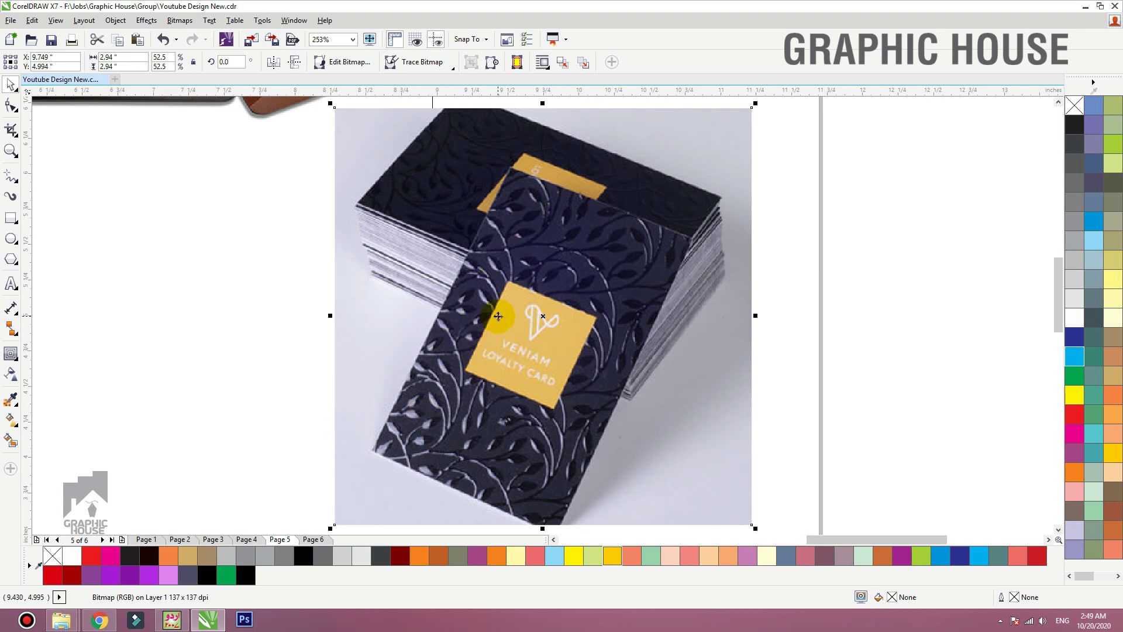
scroll(498, 316, "down", 1)
scroll(595, 191, "down", 1)
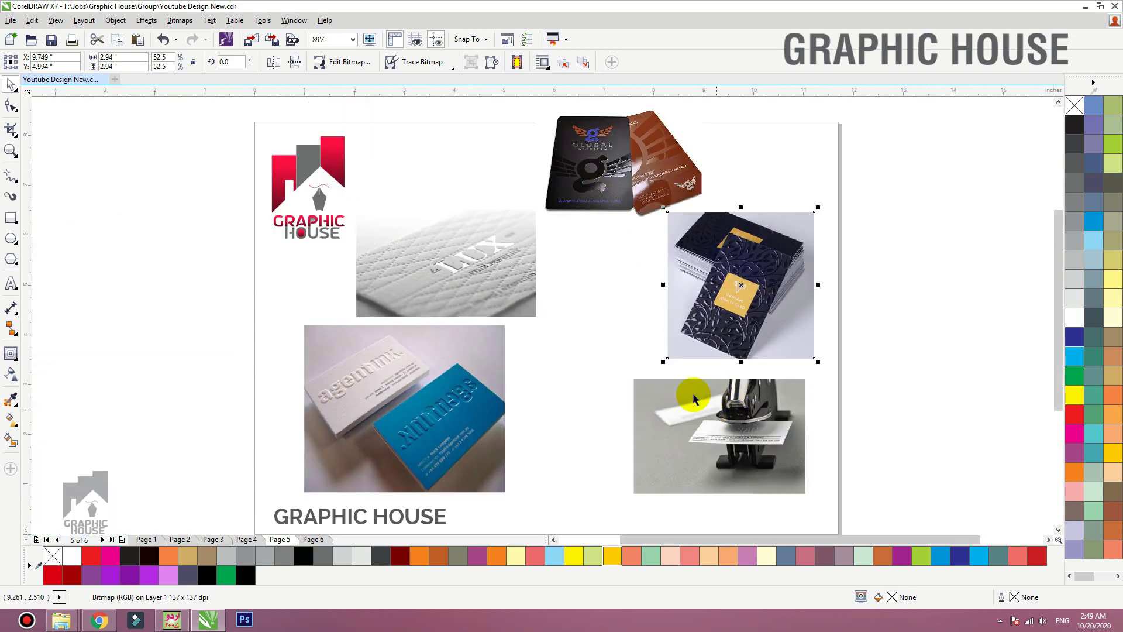
Step: Examine the embossed lettering on the agentink cards and the hand embosser pressing a business card
left_click(469, 404)
key("shift+F2")
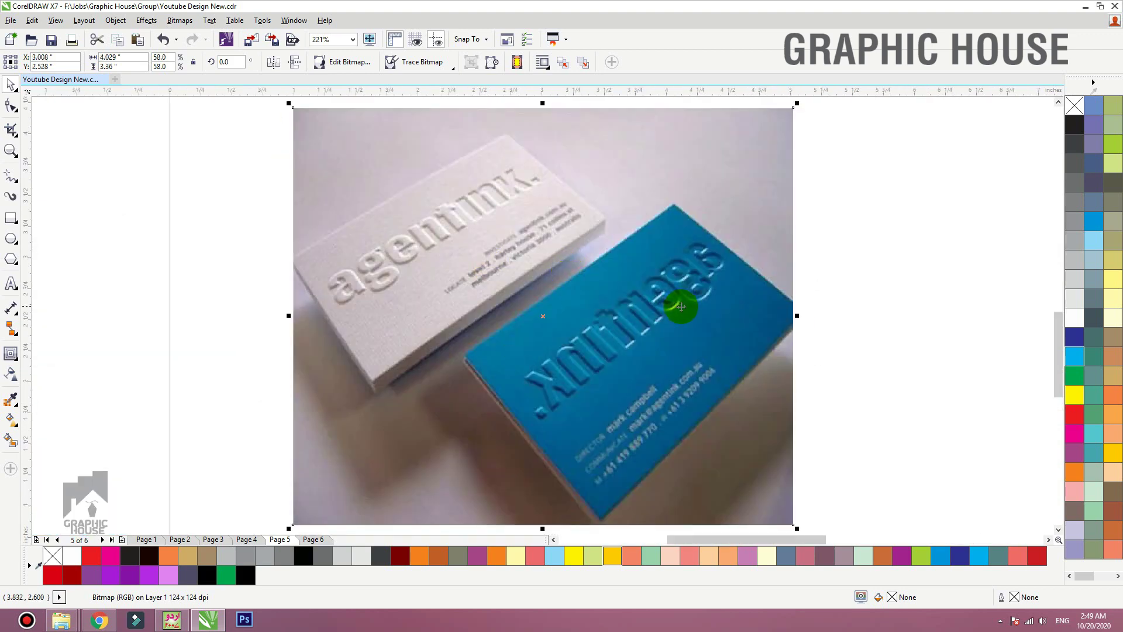
scroll(494, 375, "down", 1)
scroll(435, 355, "down", 1)
left_click(549, 358)
key("shift+F2")
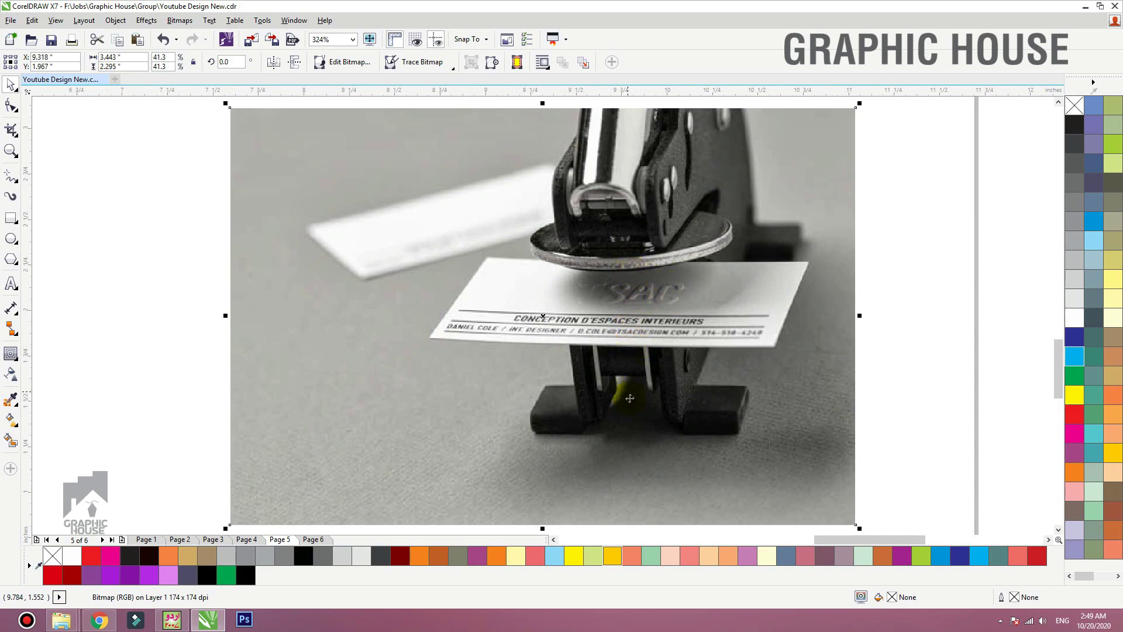
scroll(643, 410, "down", 2)
left_click(405, 396)
key("shift+F2")
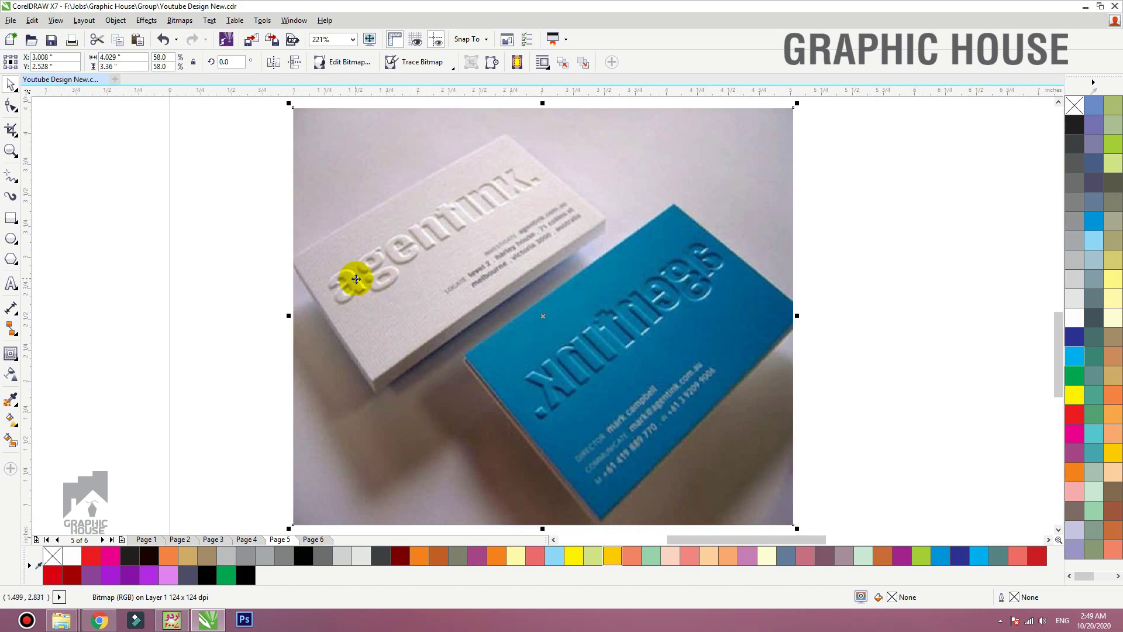
Step: Add the sample text "asdfasdfasd" in 24 pt Arial and move it over the upper part of the agentink card photo
left_click(10, 283)
left_click(145, 272)
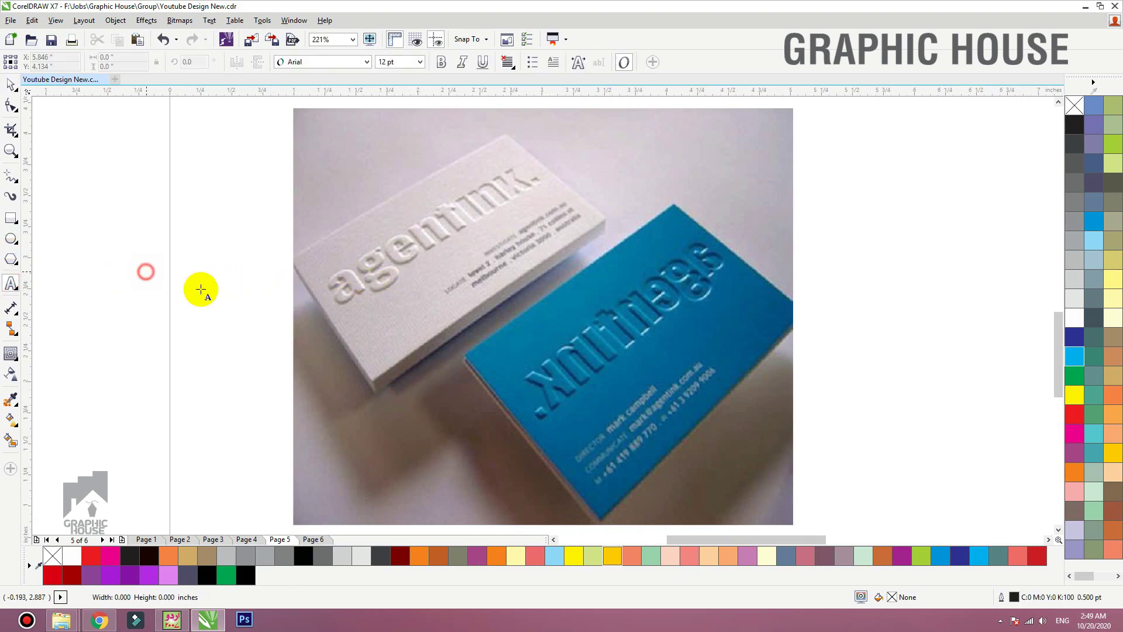
type("asdfasdfasd")
left_click(11, 83)
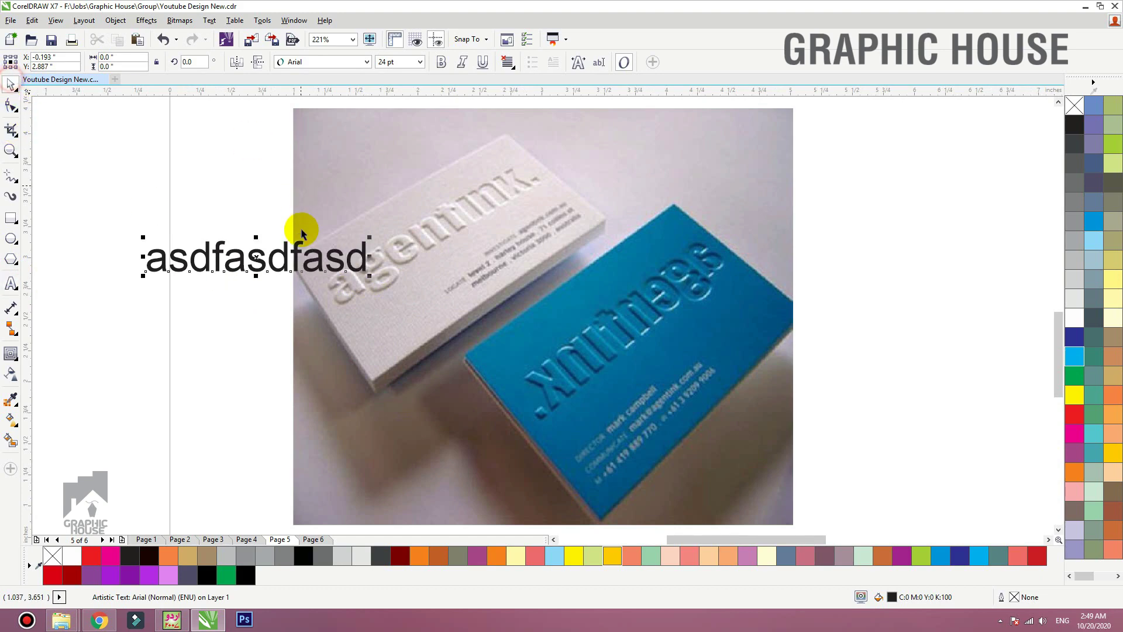
left_click_drag(294, 258, 408, 157)
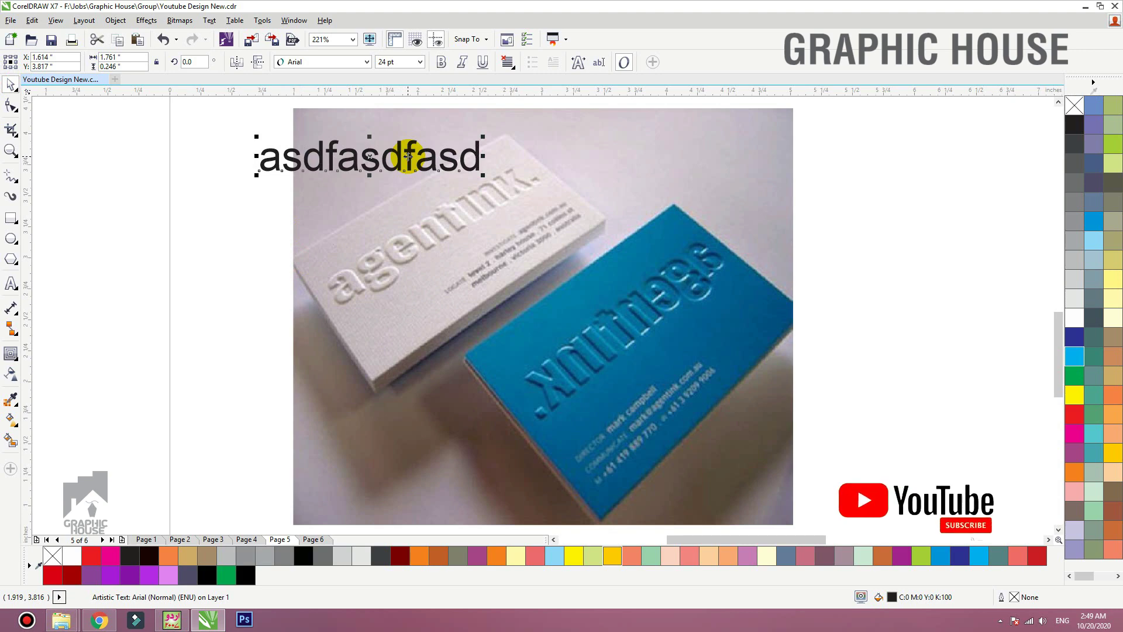
Step: Delete the sample text over the agentink card photo and examine the pressed lettering on the LUX card photo up close
key("Delete")
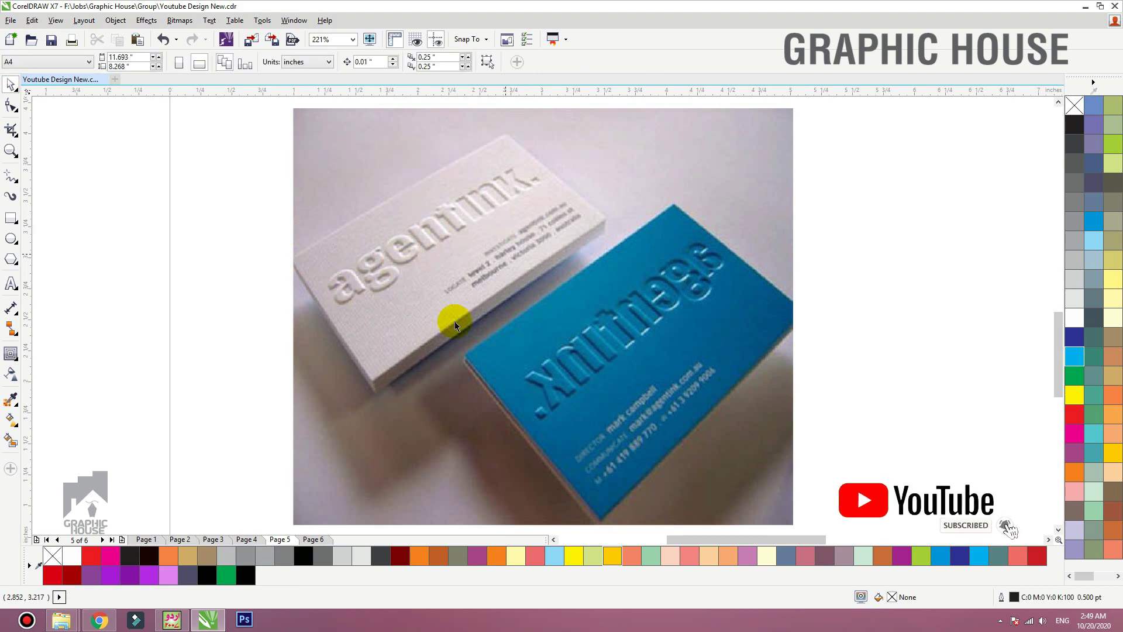
left_click(373, 389)
scroll(405, 350, "down", 2)
left_click(544, 206)
key("shift+F2")
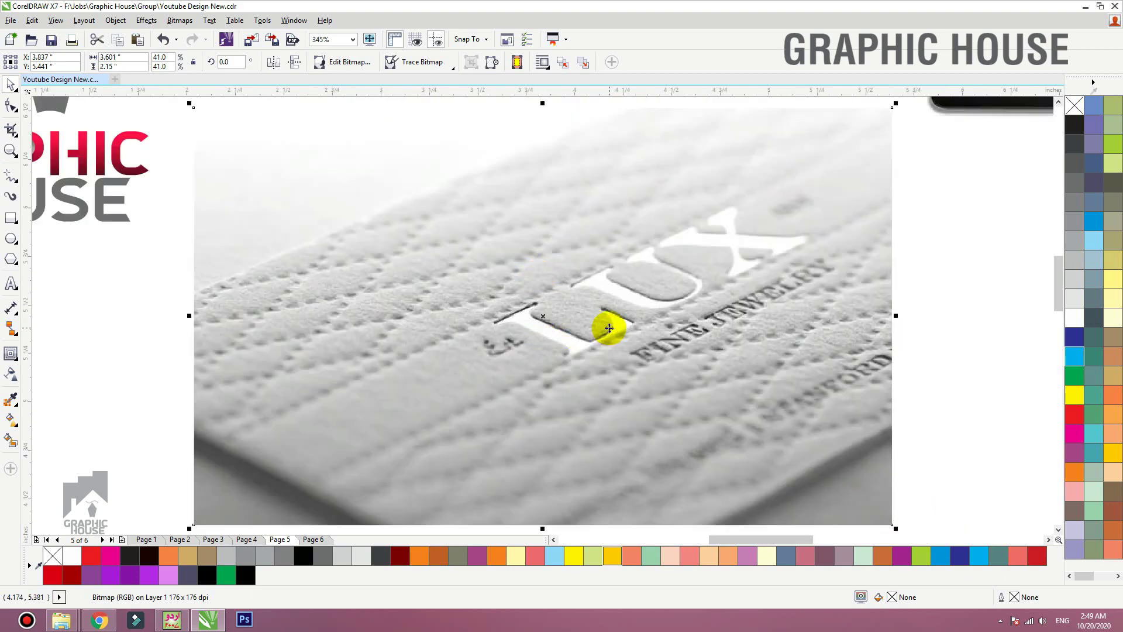
scroll(609, 328, "down", 4)
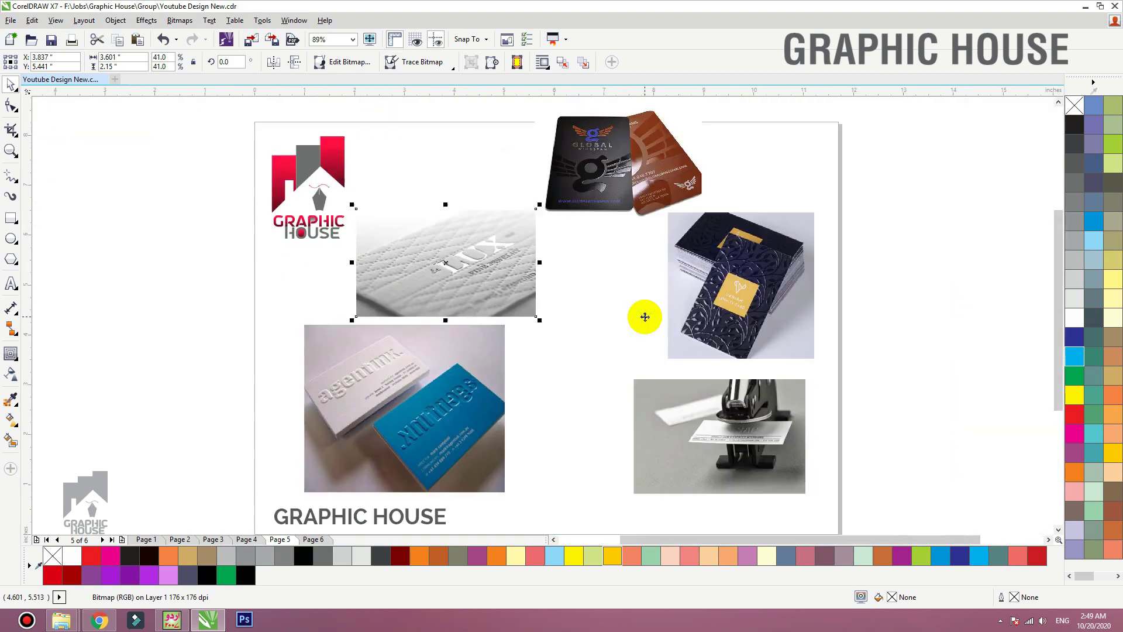
left_click(605, 185)
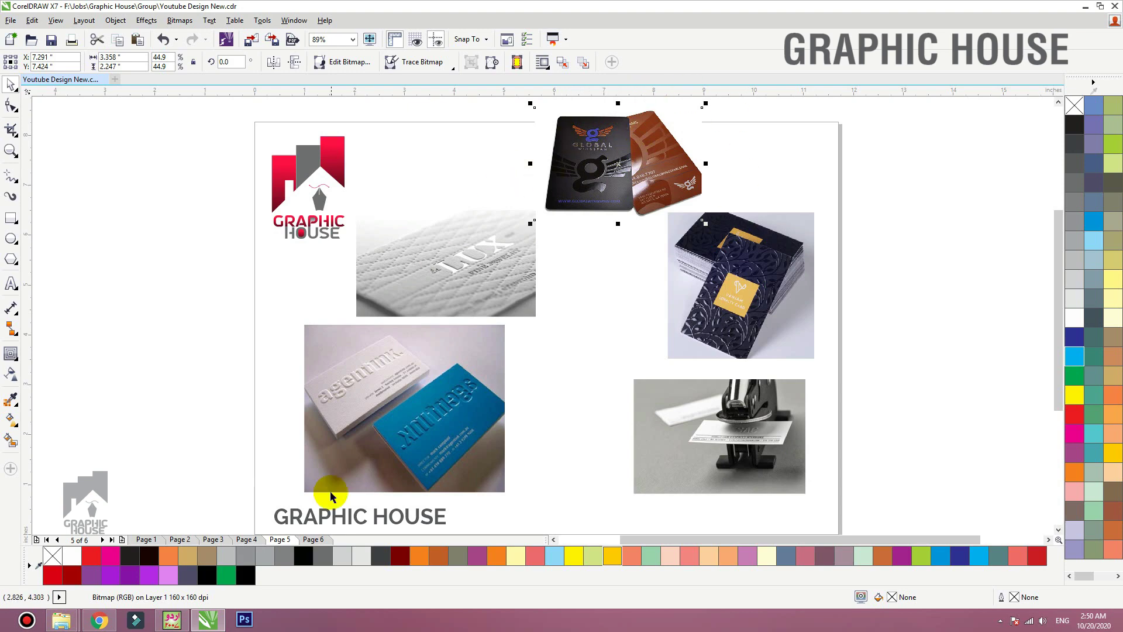
Step: Open page 6 and examine the photos of the dark gold-lettered invitation and the grey card with the metallic emblem
left_click(313, 539)
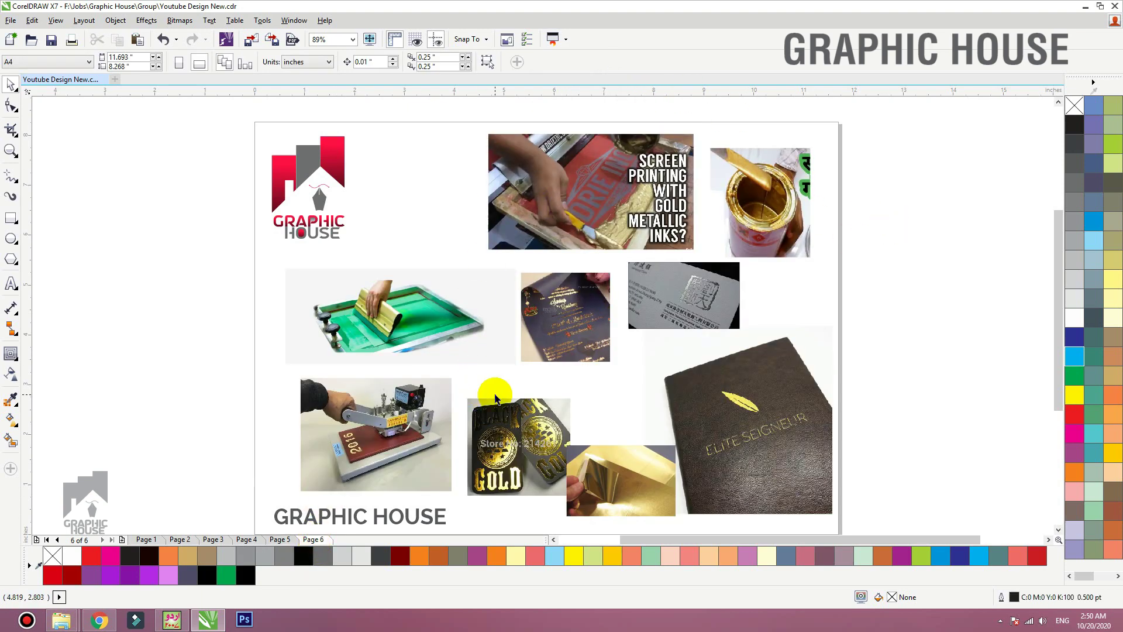
left_click(548, 325)
left_click(696, 301)
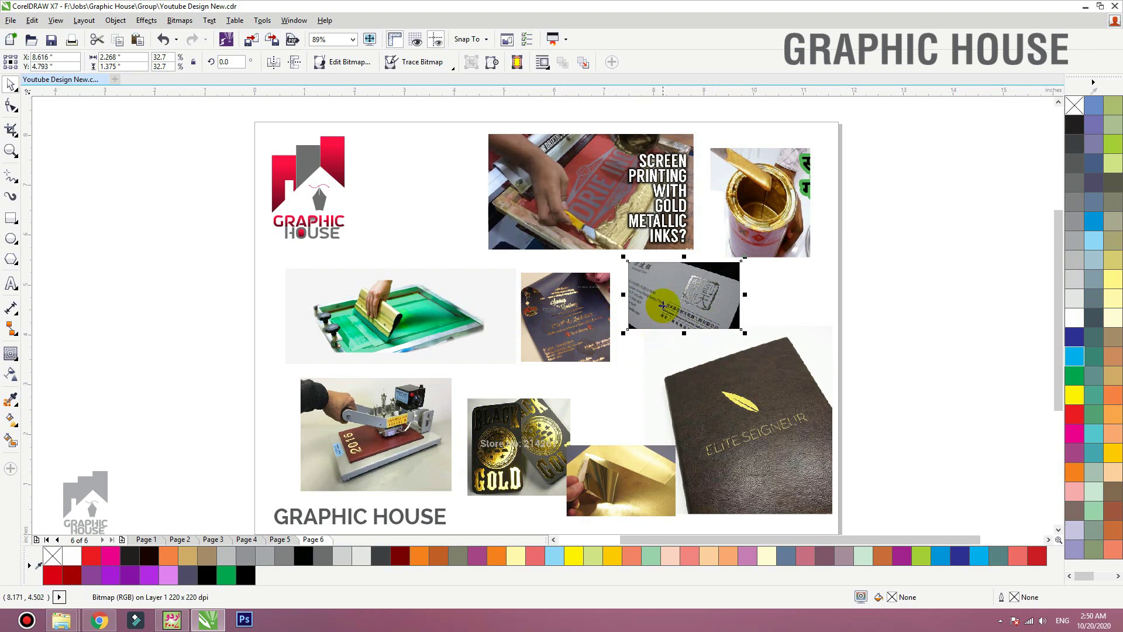
left_click(662, 304)
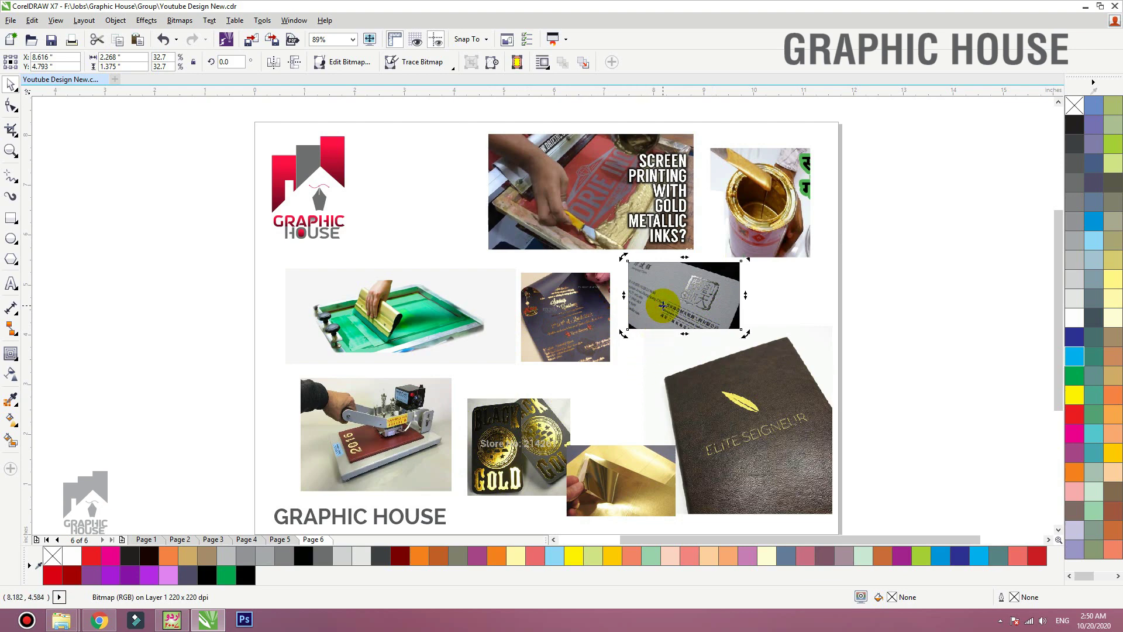